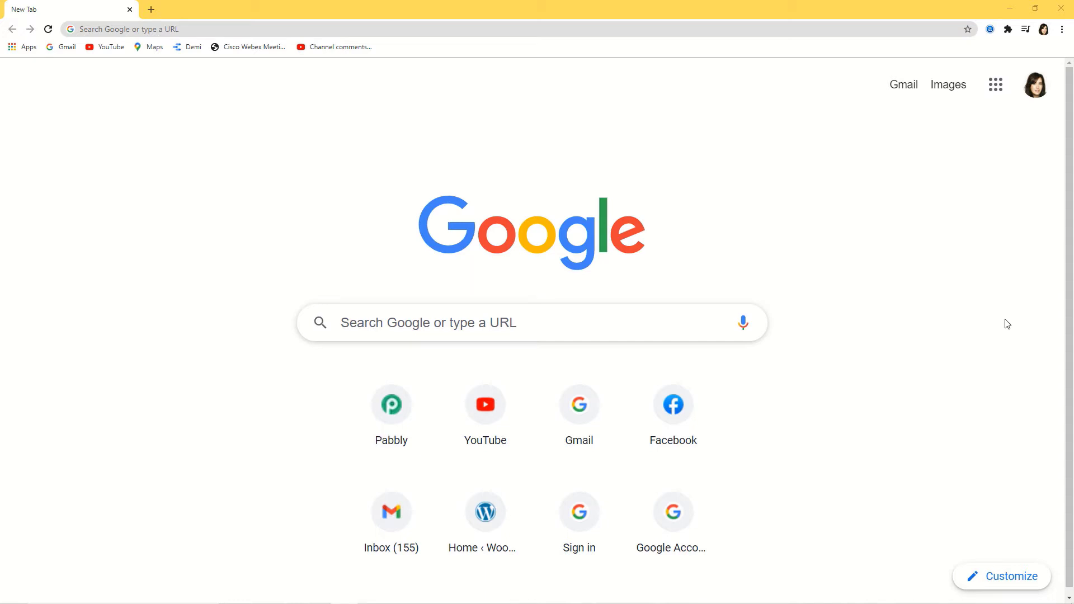
# Go to pabbly.com and open the Pabbly Connect product page
pyautogui.click(291, 30)
pyautogui.write('pab')
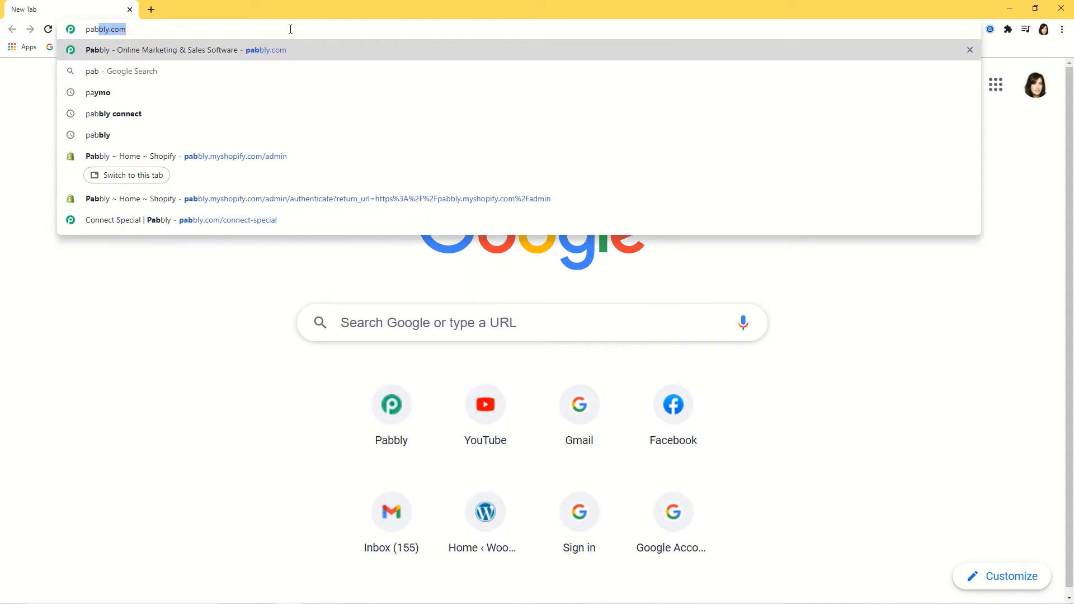
pyautogui.write('bly.com')
pyautogui.press('Return')
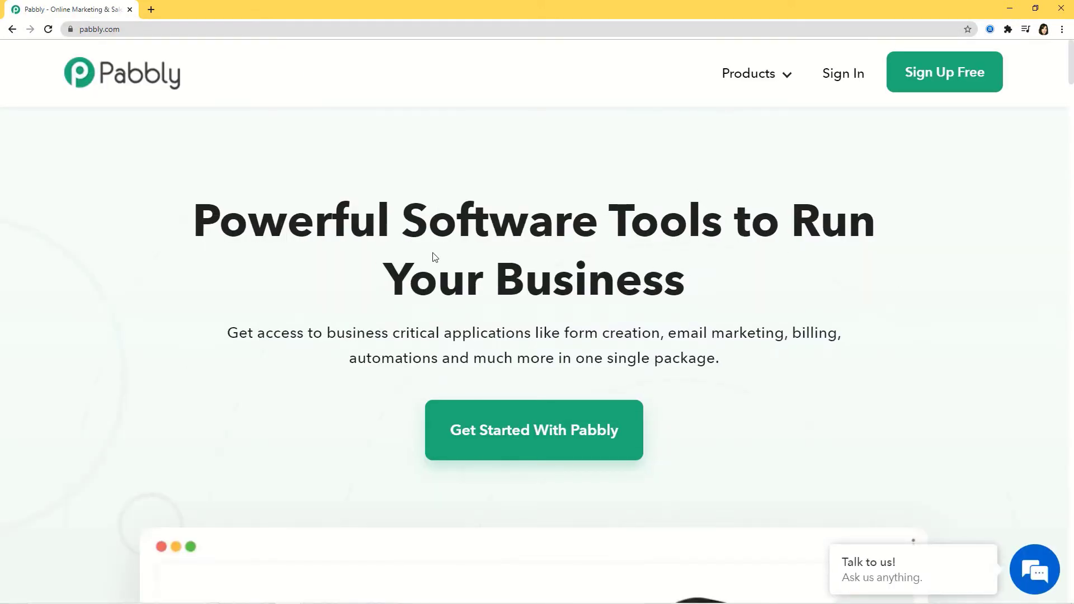
pyautogui.moveTo(750, 75)
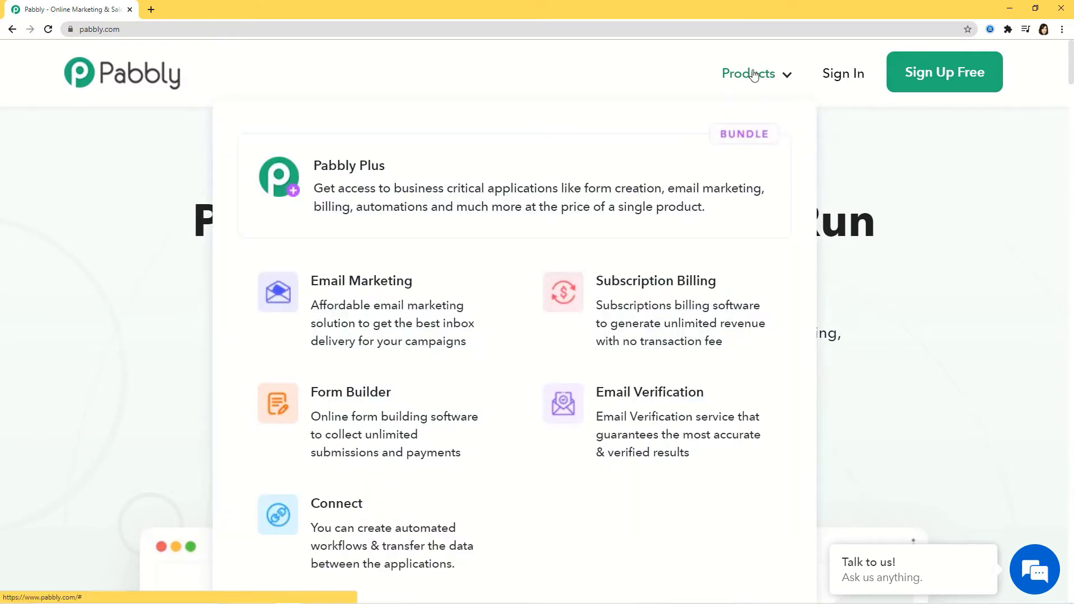
pyautogui.click(358, 526)
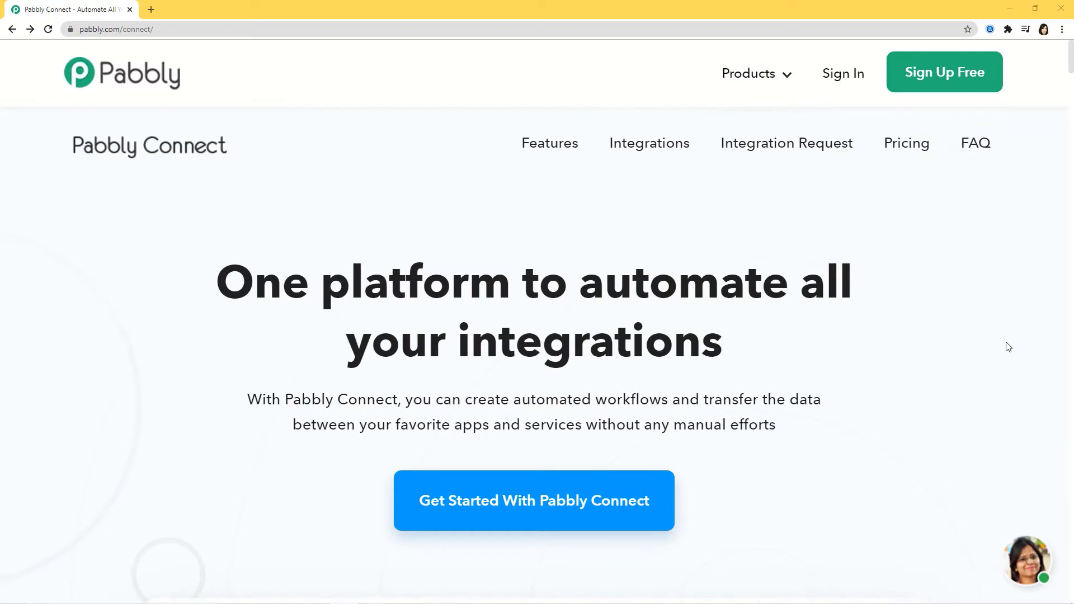
# Sign in and launch the Pabbly Connect app from its Access Now card
pyautogui.click(842, 80)
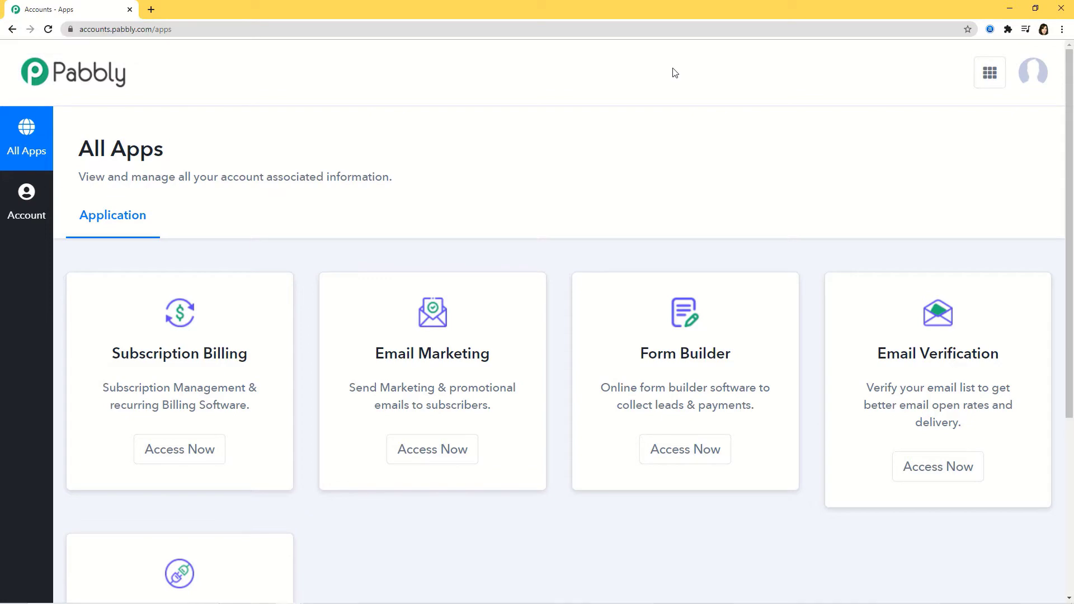
pyautogui.scroll(-5, 674, 72)
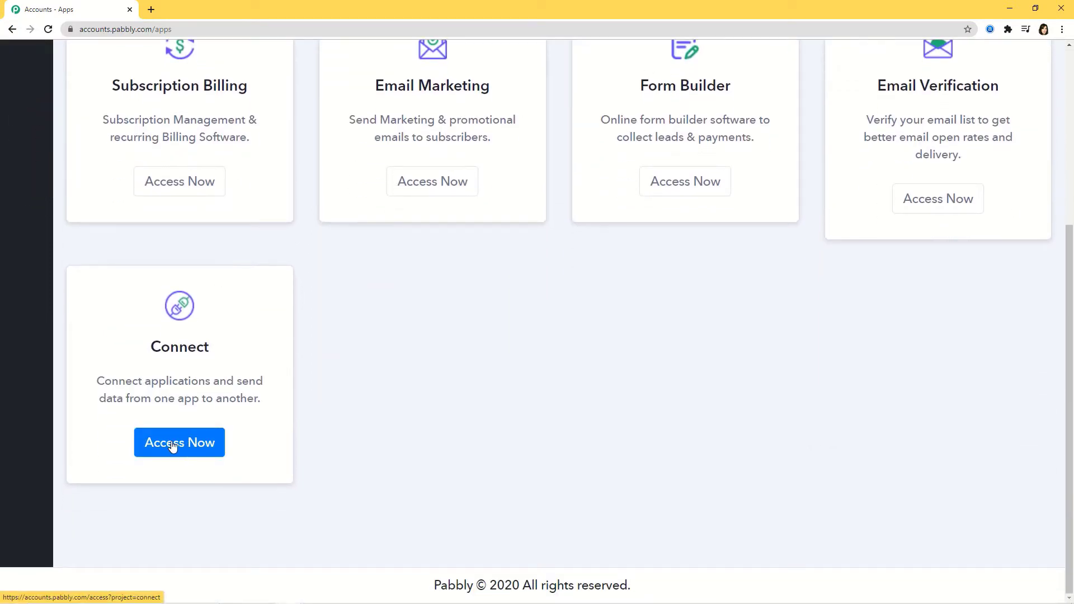
pyautogui.click(166, 445)
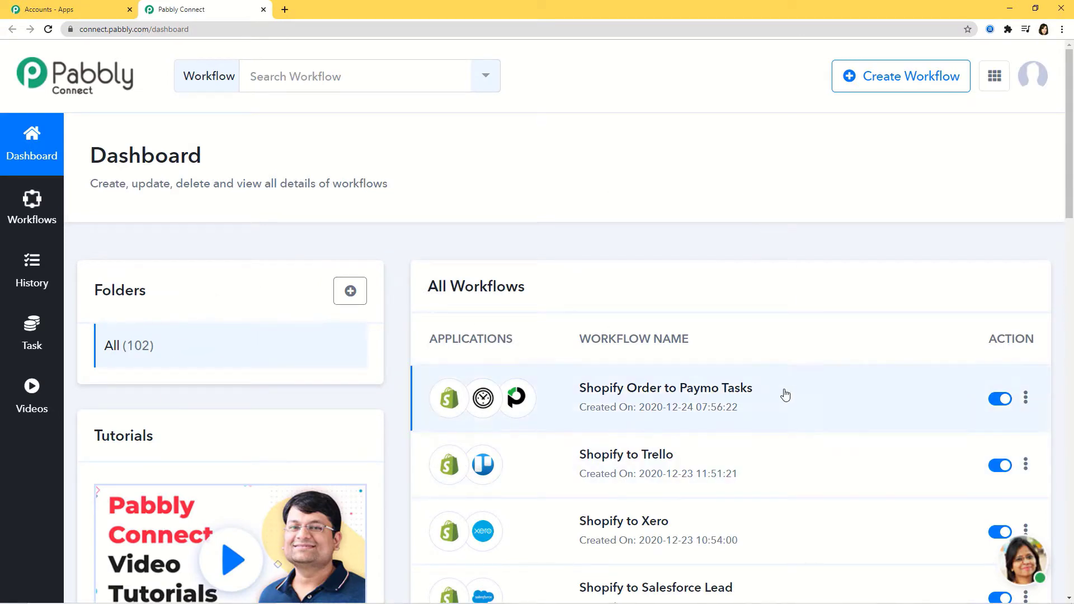
pyautogui.scroll(-3, 767, 412)
pyautogui.scroll(3, 767, 413)
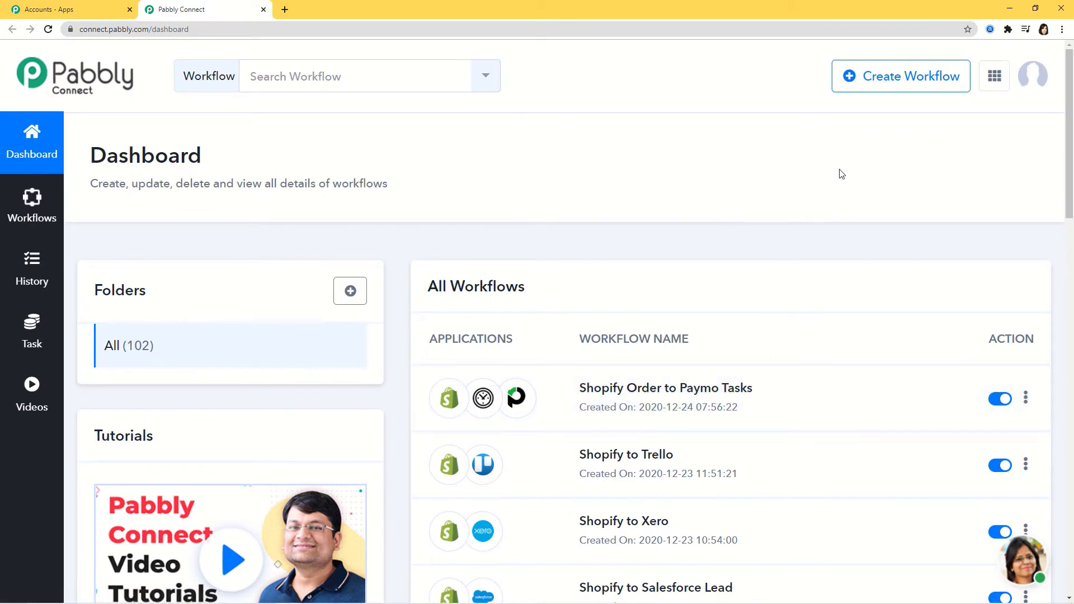
# Create a workflow named 'ScheduleOnce to Zendesk Sell'
pyautogui.click(889, 80)
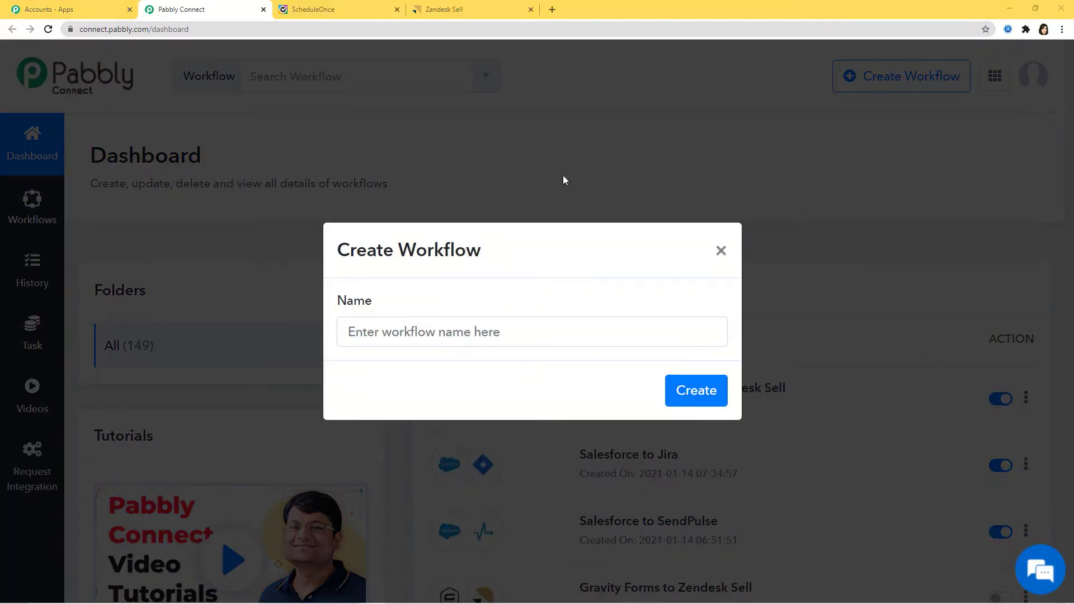
pyautogui.click(475, 331)
pyautogui.write('Sche')
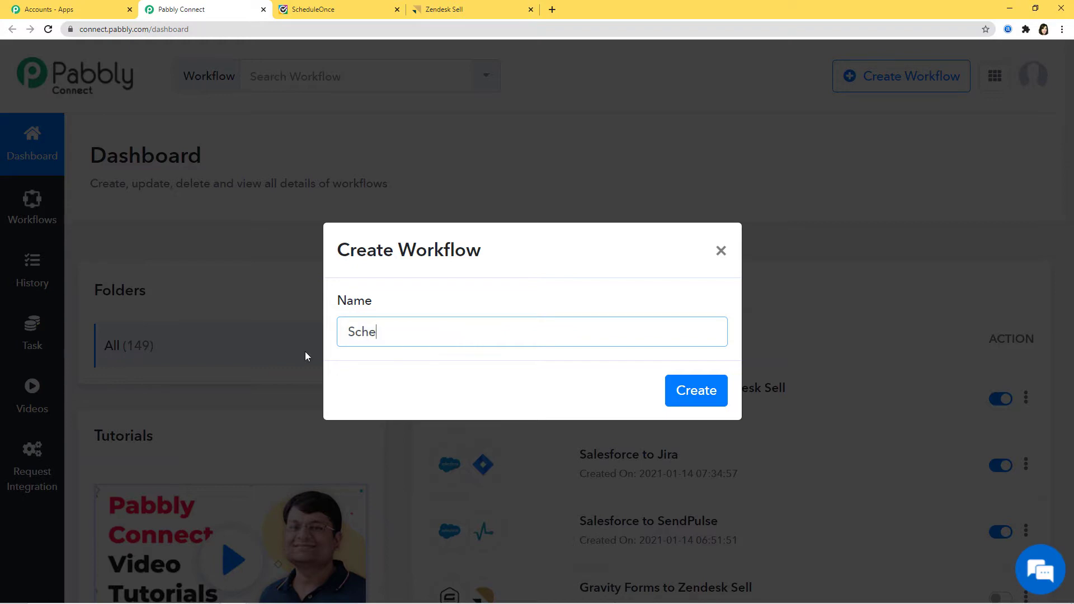
pyautogui.write('duleOnce to Ze')
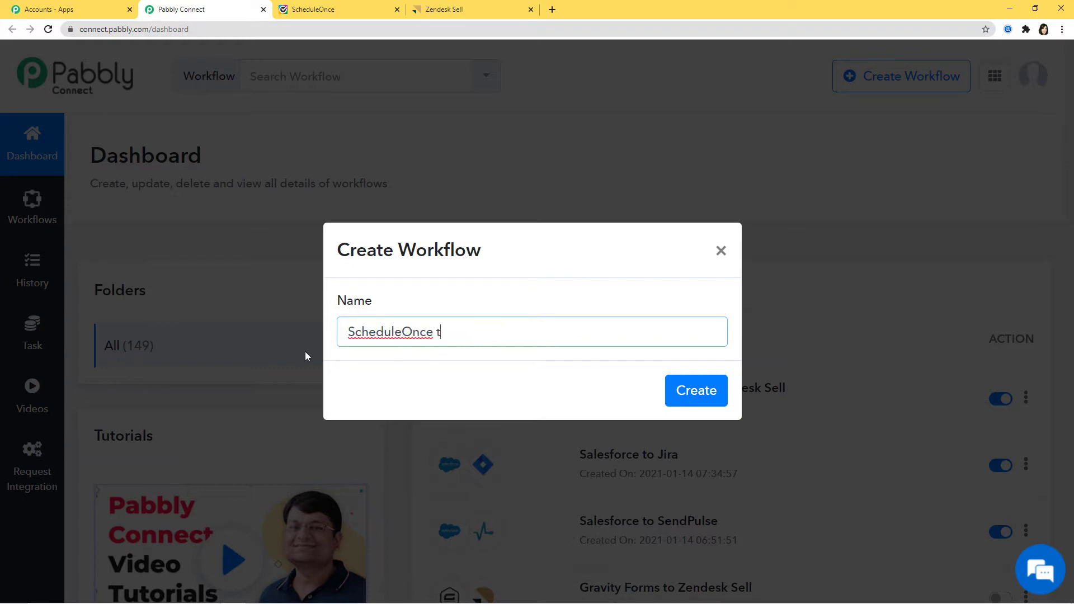
pyautogui.write('ndesk Sell')
pyautogui.click(699, 391)
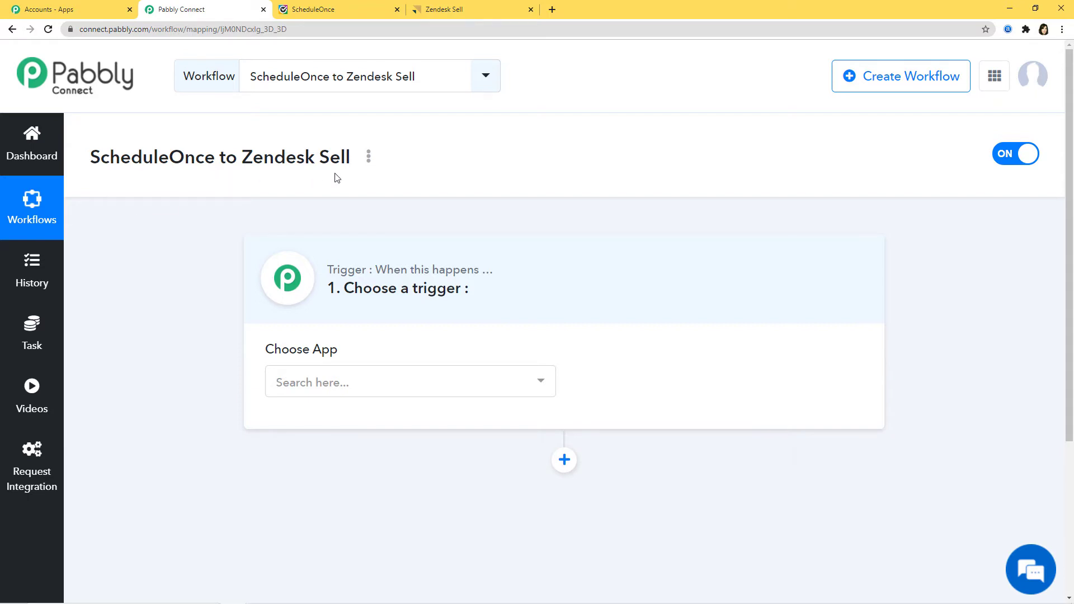
# Choose ScheduleOnce as the trigger app
pyautogui.click(361, 386)
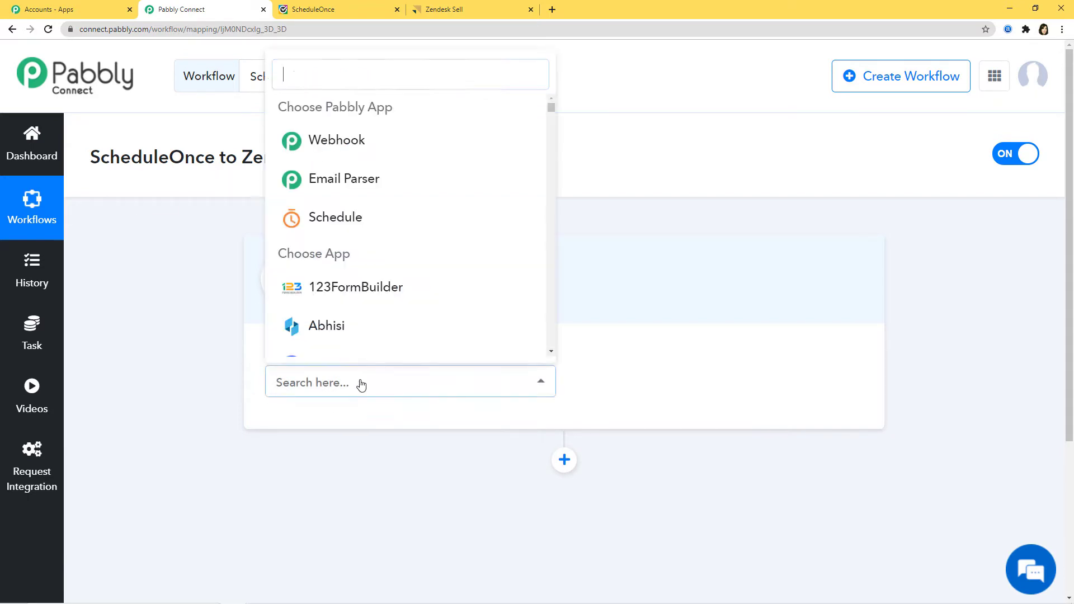
pyautogui.write('Sched')
pyautogui.click(372, 346)
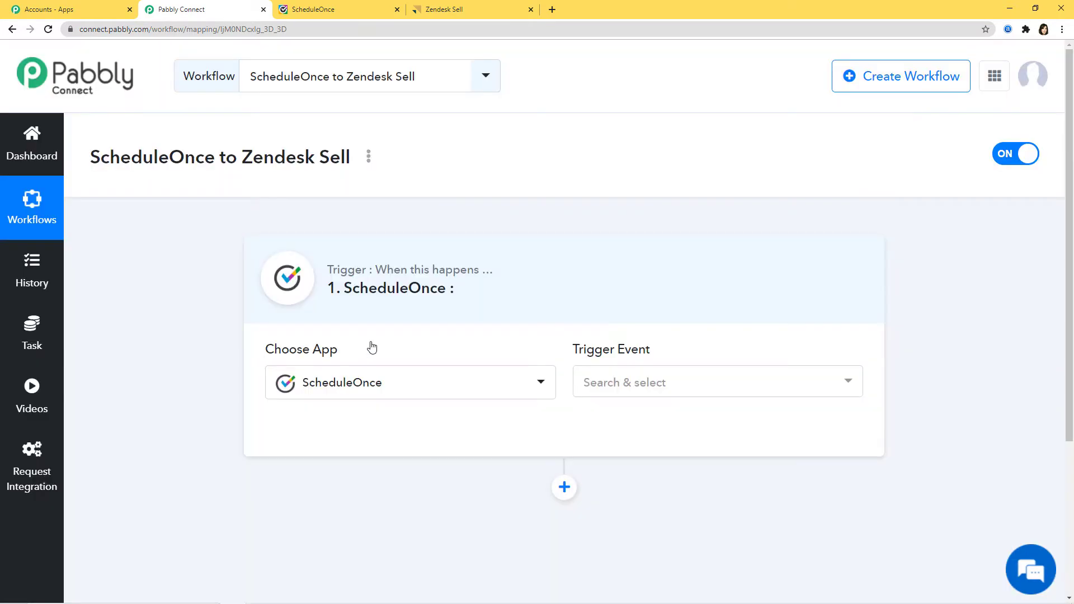
# Set Booking Scheduled as the trigger event and begin connecting ScheduleOnce
pyautogui.click(691, 386)
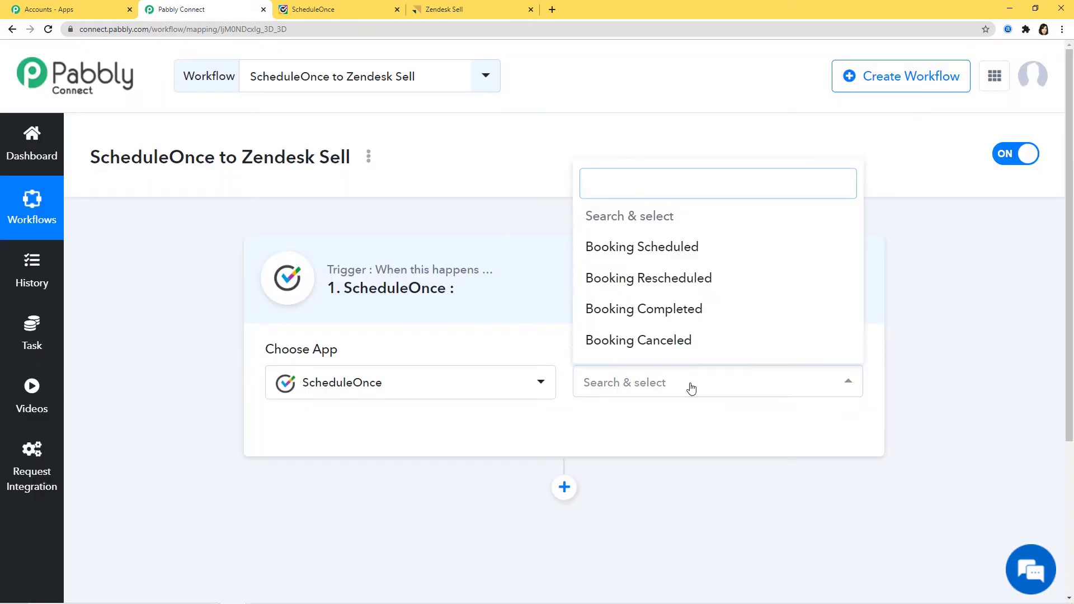
pyautogui.click(691, 387)
pyautogui.click(638, 381)
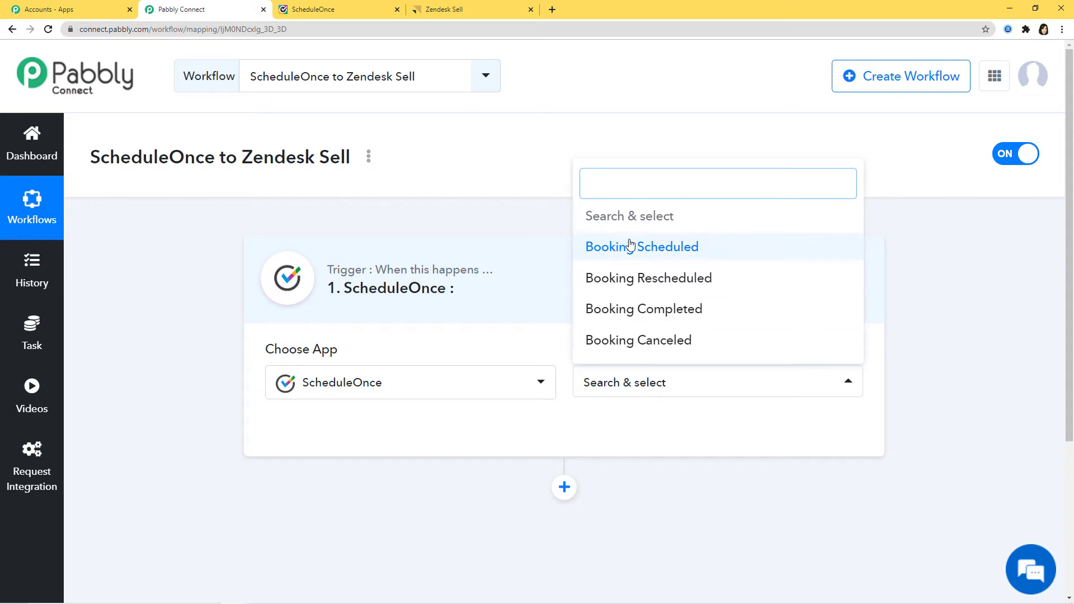
pyautogui.click(659, 250)
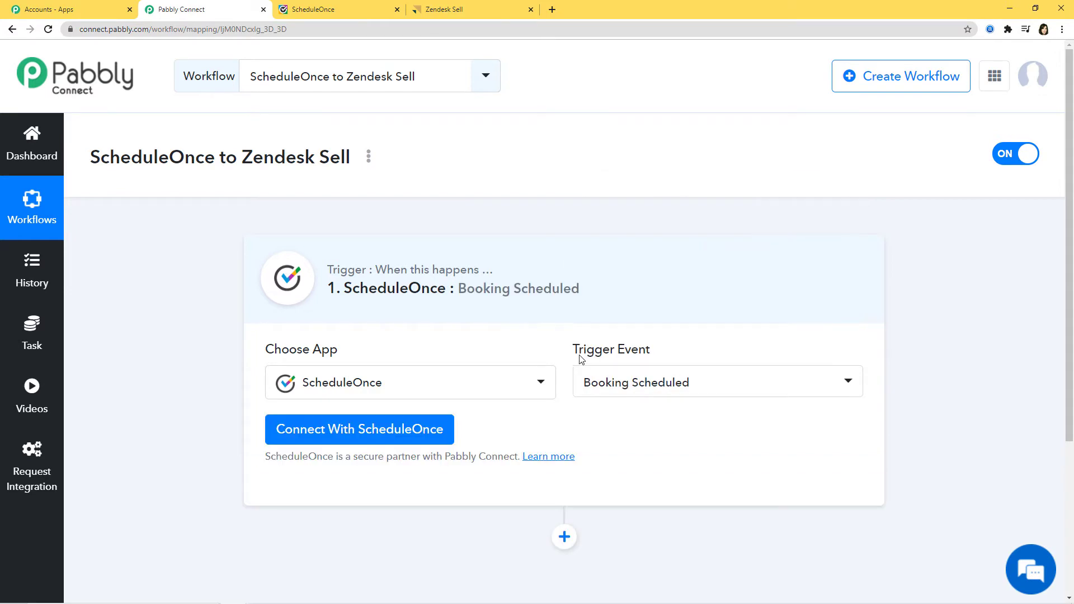
pyautogui.moveTo(570, 354); pyautogui.dragTo(652, 354)
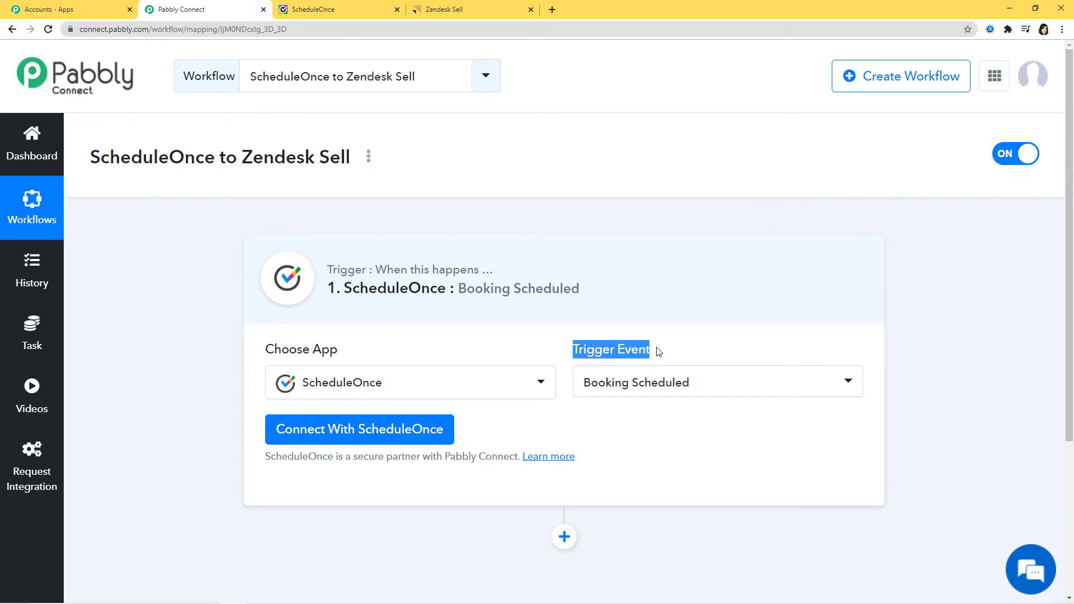
pyautogui.click(623, 353)
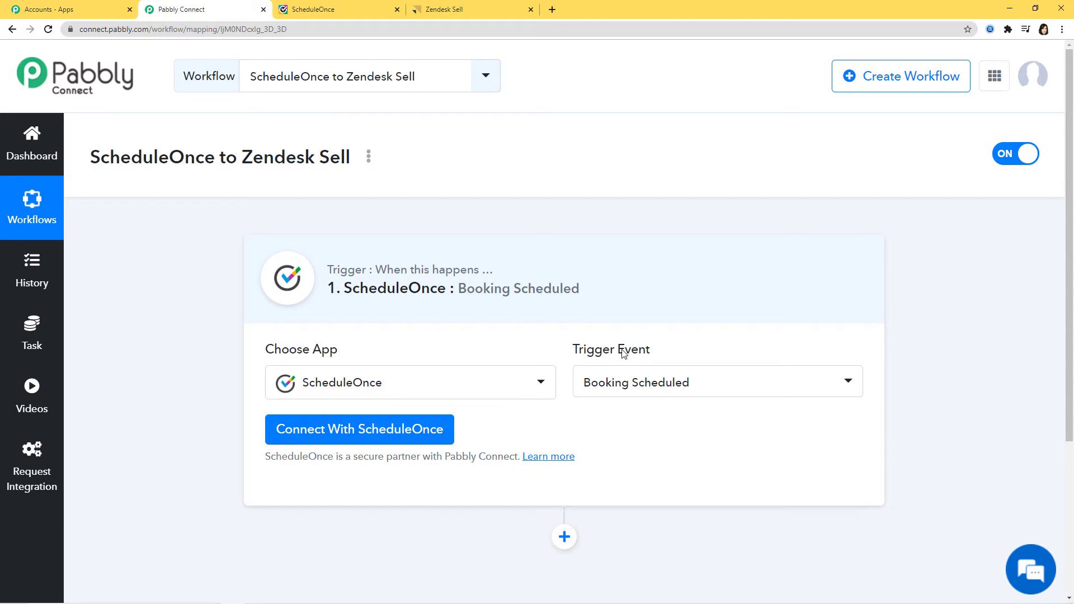
pyautogui.moveTo(459, 288); pyautogui.dragTo(571, 286)
pyautogui.click(539, 290)
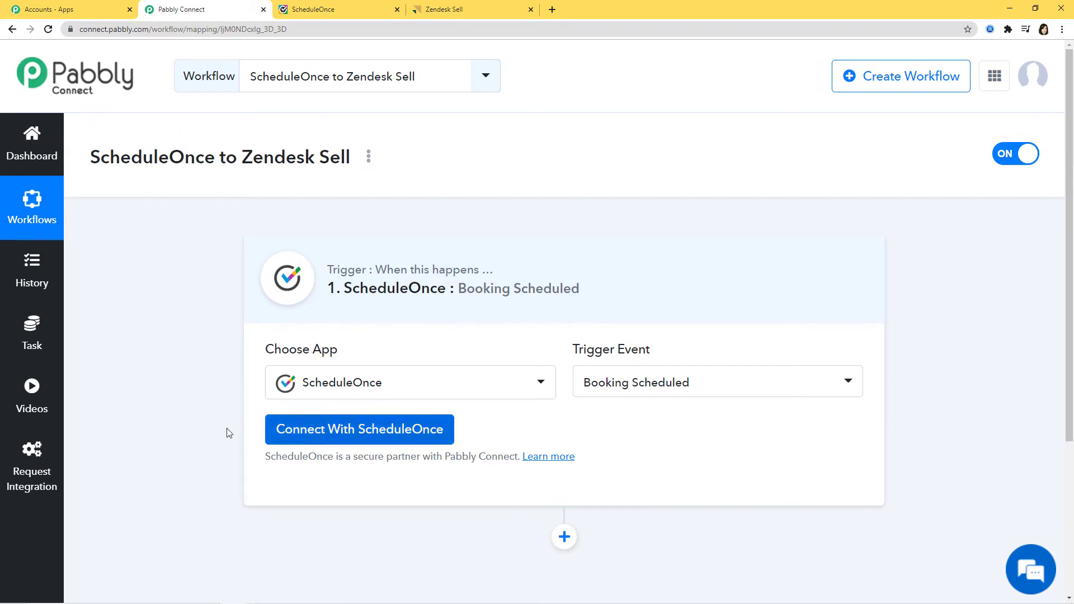
pyautogui.click(346, 434)
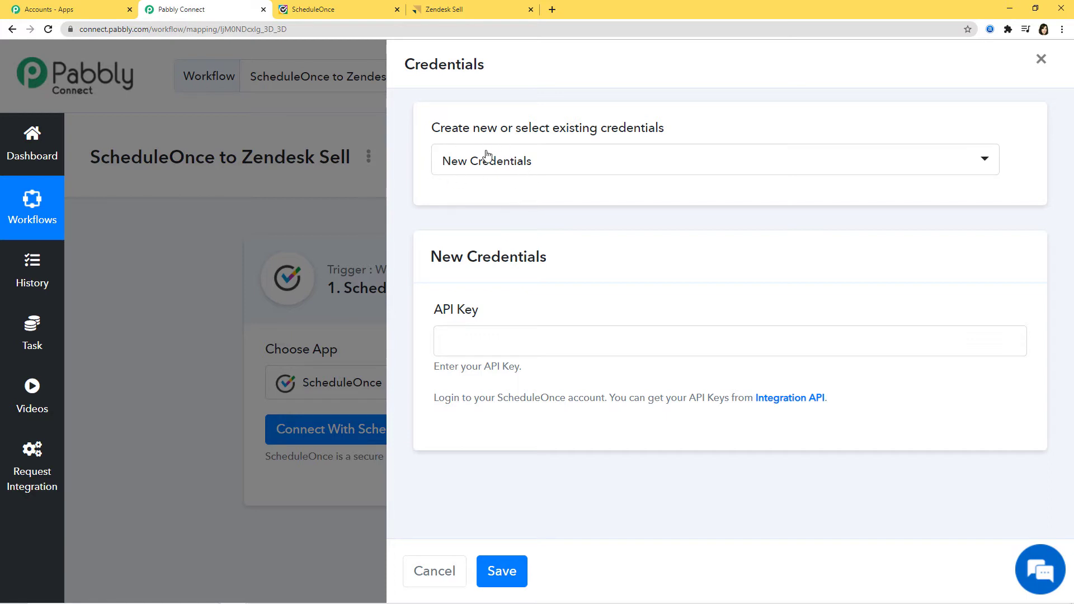
# Keep new credentials and open ScheduleOnce's Integration API page in a new tab
pyautogui.click(577, 167)
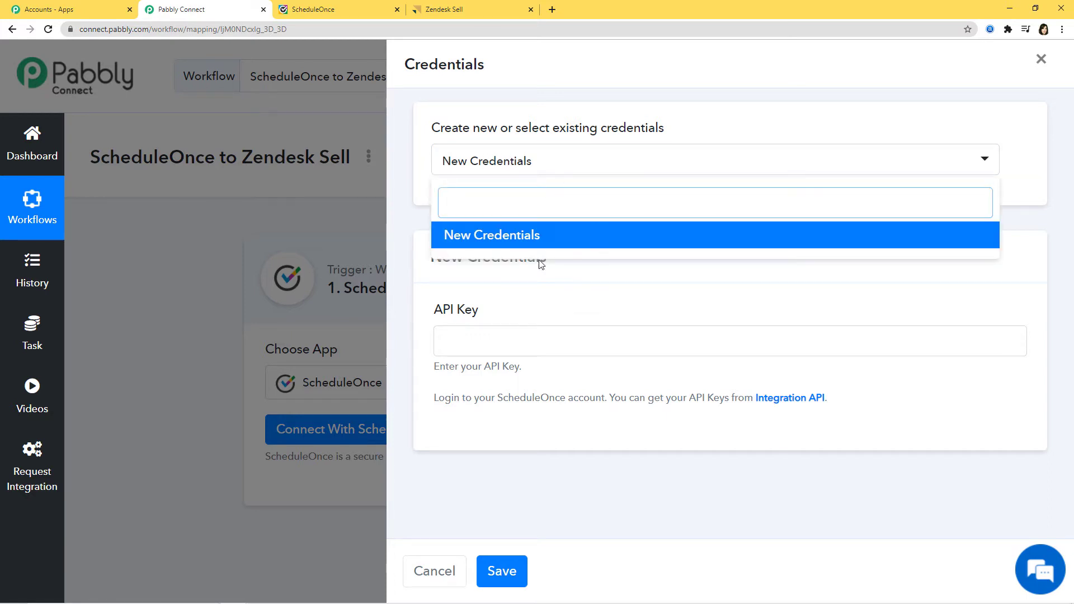
pyautogui.click(727, 116)
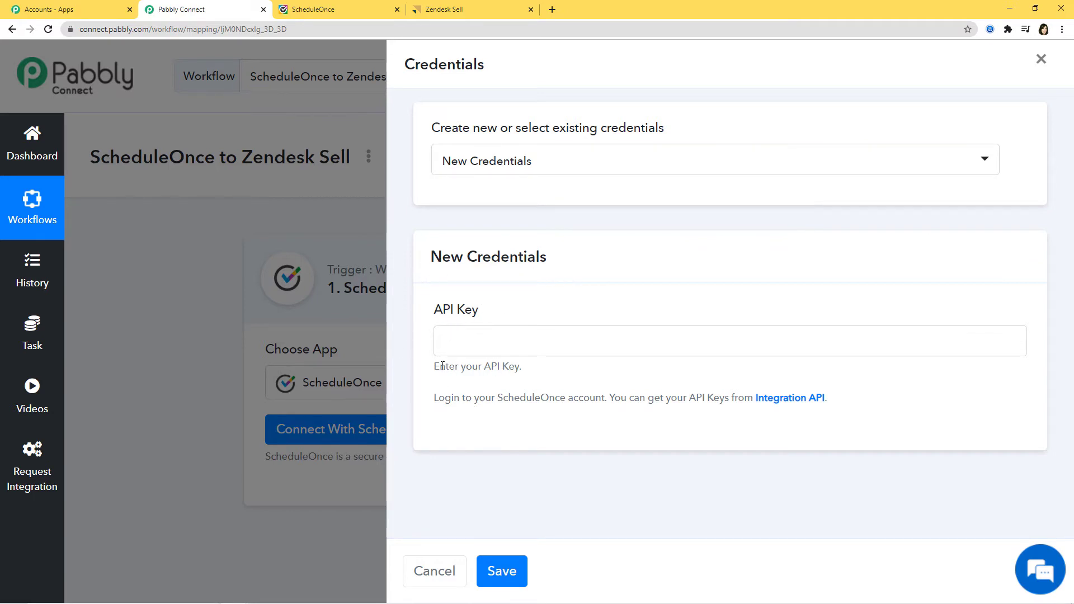
pyautogui.moveTo(460, 410); pyautogui.dragTo(844, 410)
pyautogui.click(629, 442)
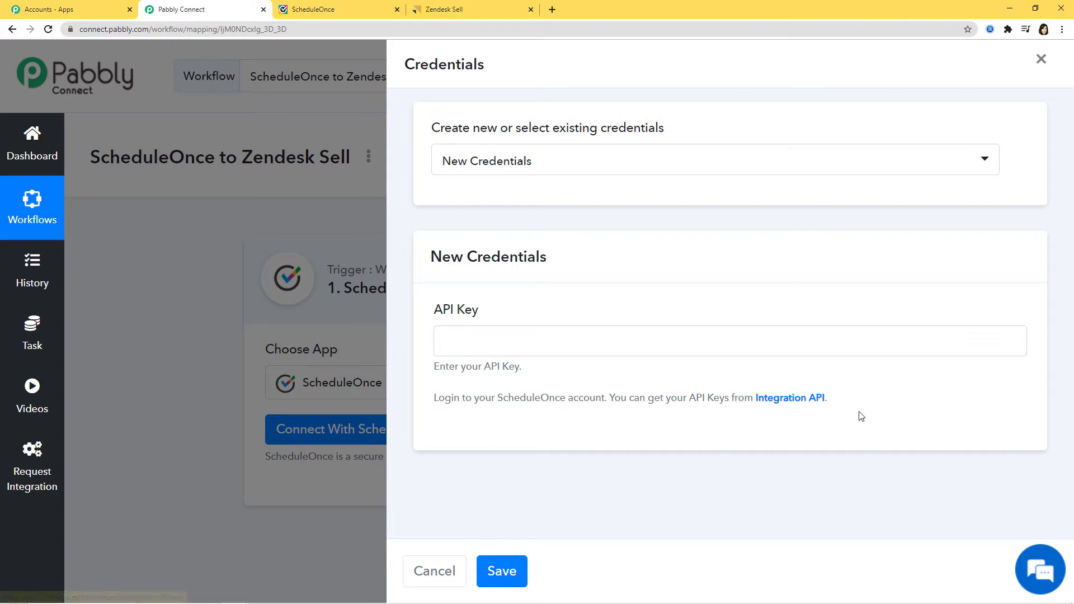
pyautogui.rightClick(791, 400)
pyautogui.click(807, 408)
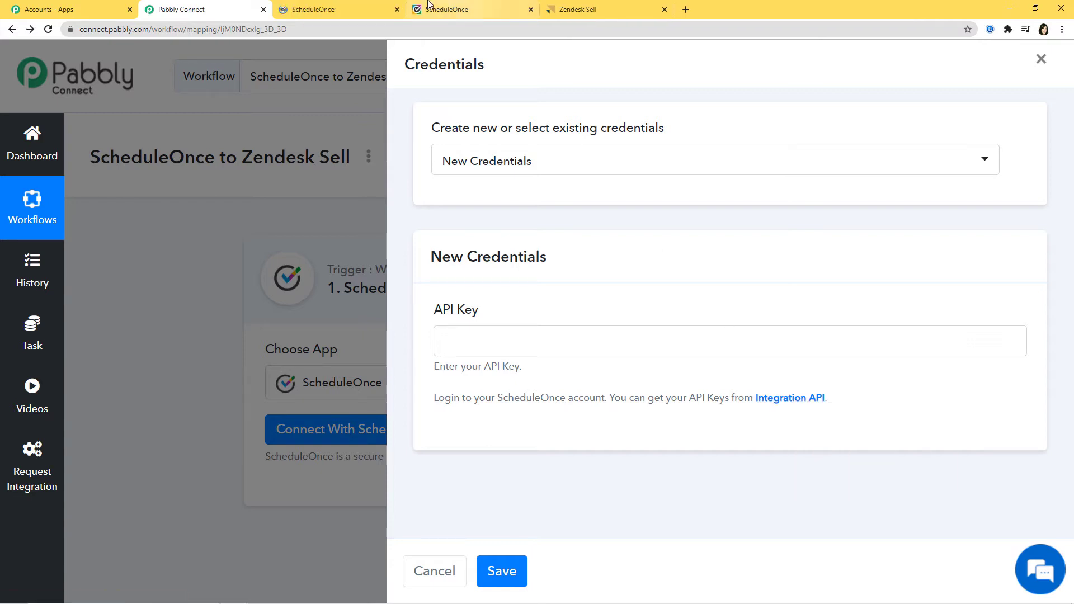
# Copy the ScheduleOnce API key into the API Key field and save
pyautogui.click(351, 13)
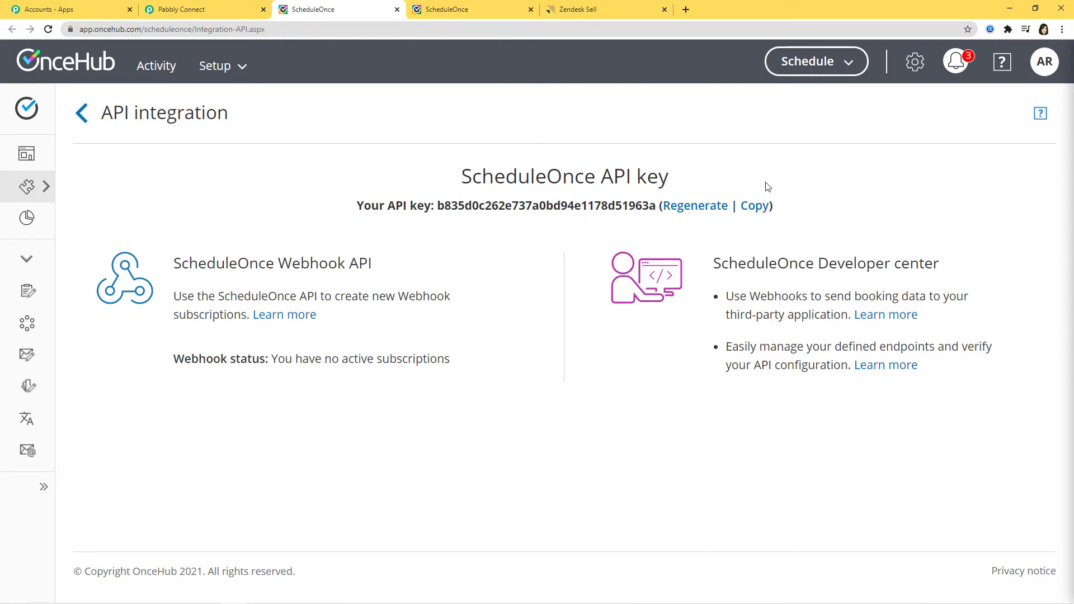
pyautogui.click(756, 208)
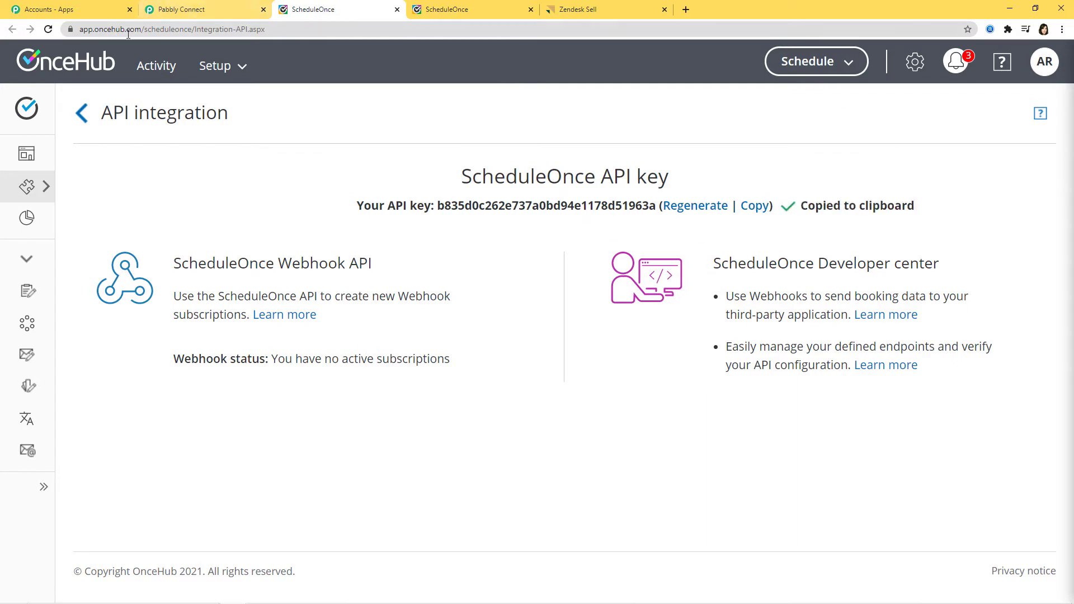
pyautogui.click(171, 10)
pyautogui.rightClick(448, 339)
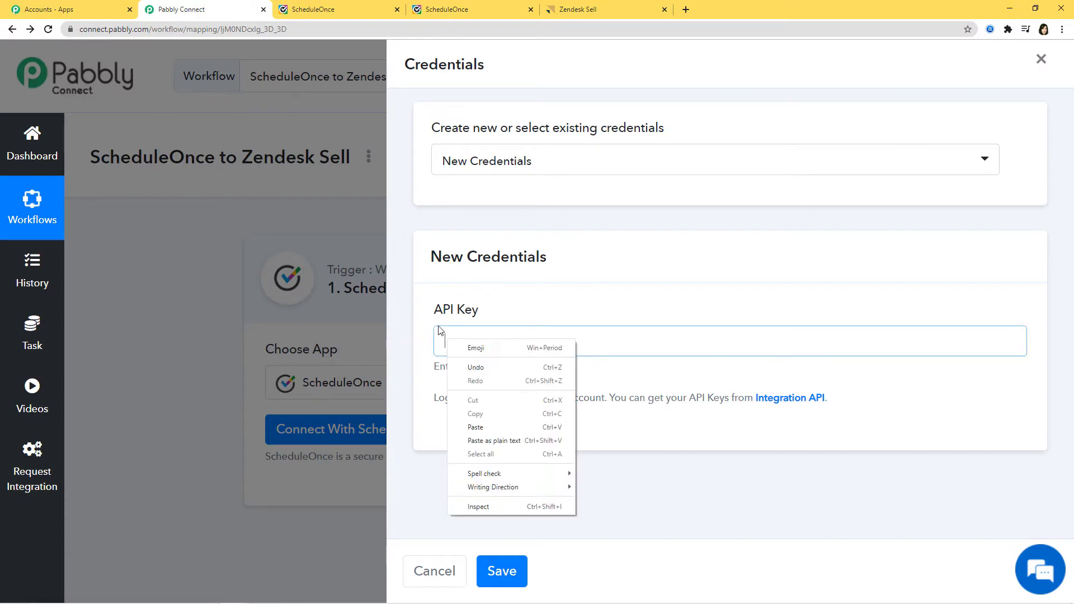
pyautogui.click(502, 427)
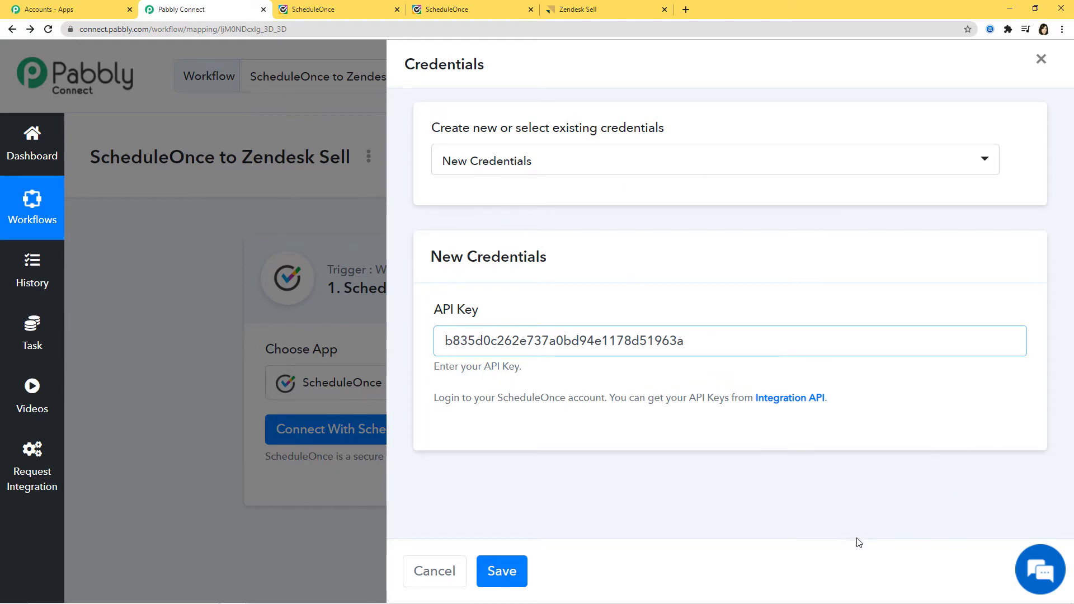
pyautogui.click(500, 574)
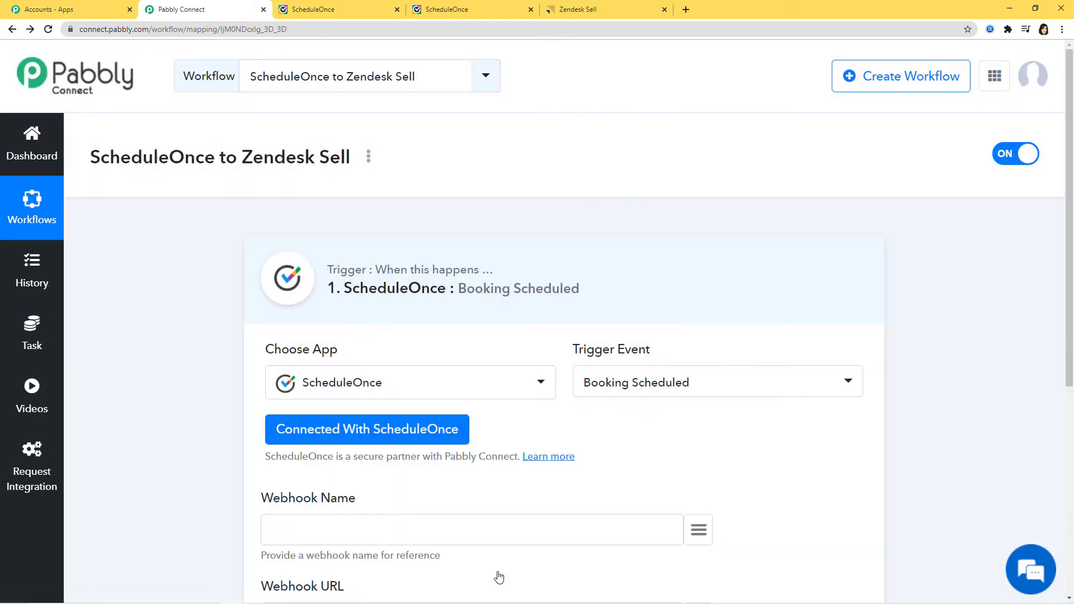
# Name the webhook 'Integration with Zendesk Sell' and save it with a test request
pyautogui.scroll(-3, 972, 428)
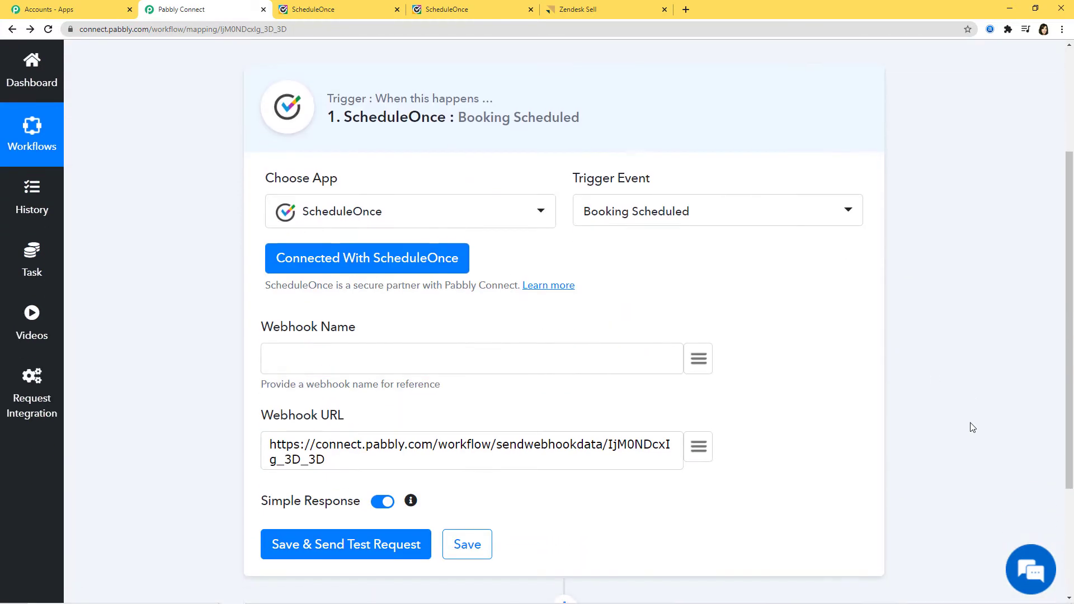
pyautogui.scroll(-1, 972, 427)
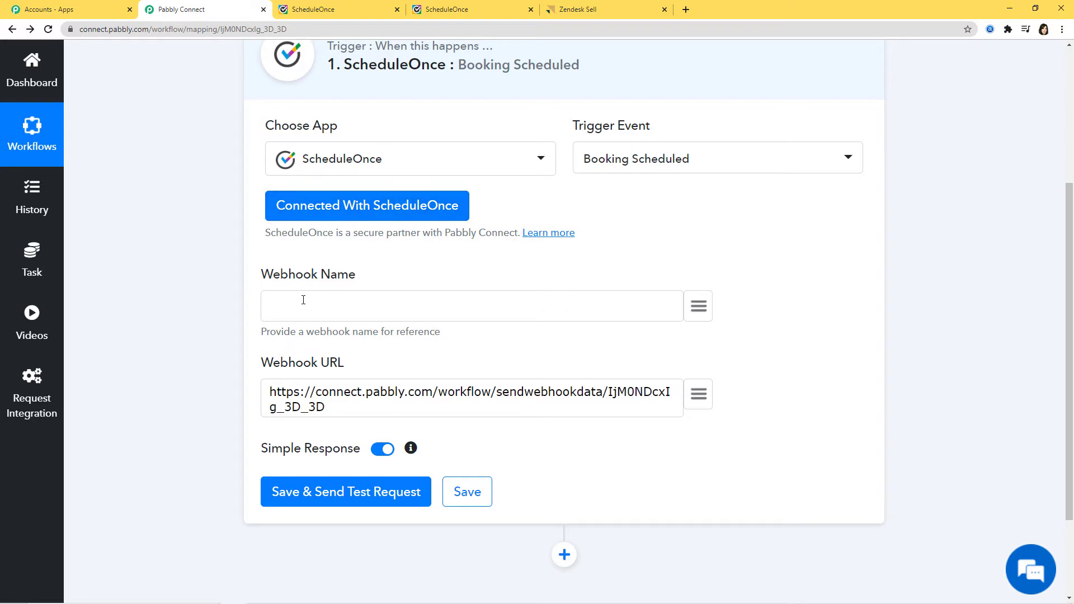
pyautogui.write('Integration with Zendesk Sell')
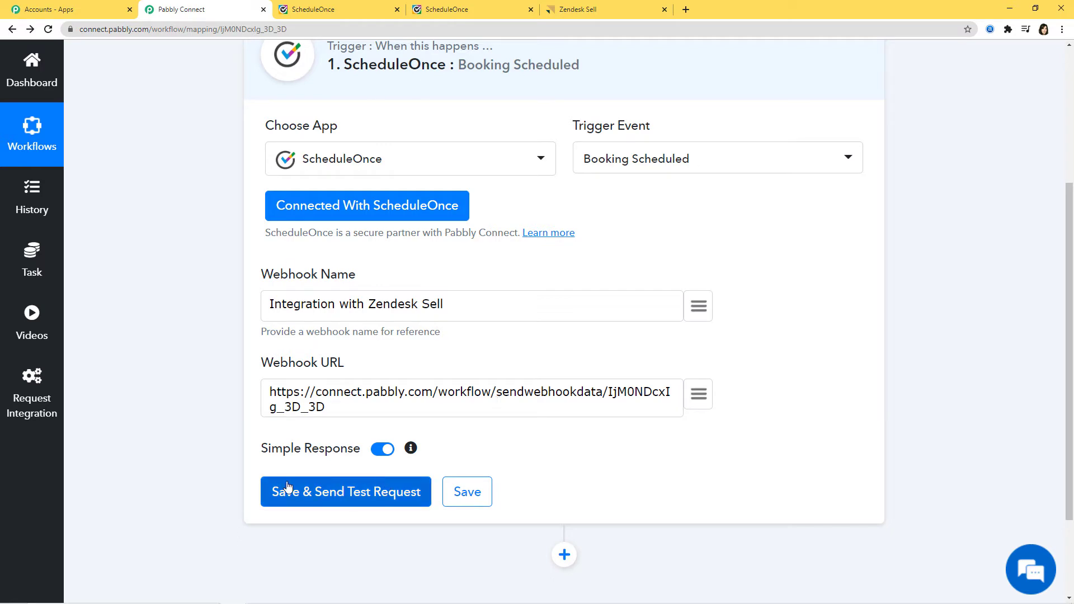
pyautogui.click(348, 497)
# Start capturing the webhook response, then return to the ScheduleOnce tab
pyautogui.scroll(-7, 933, 390)
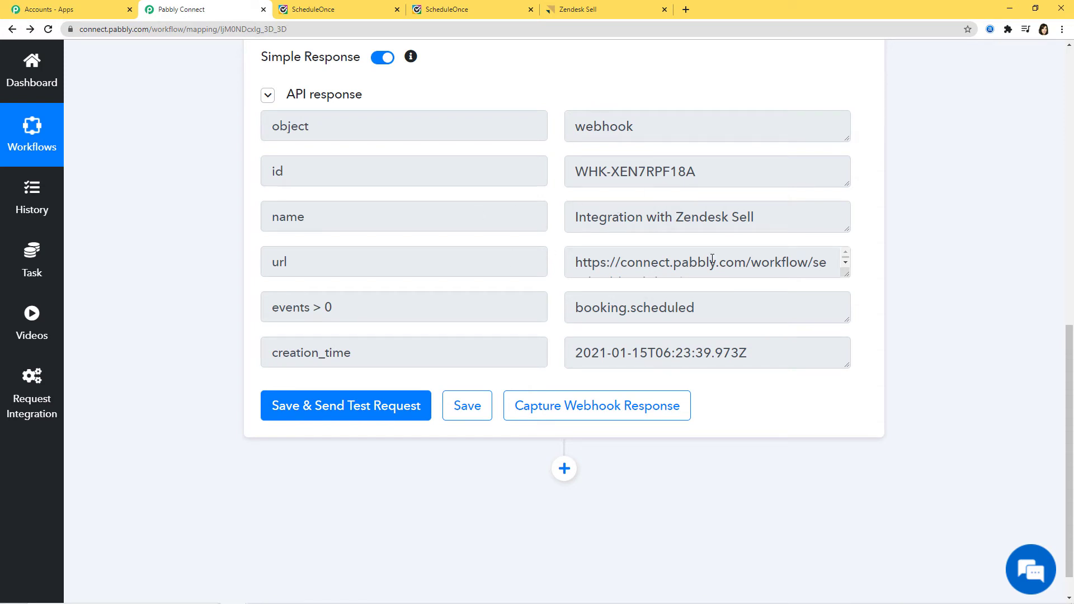
pyautogui.click(596, 413)
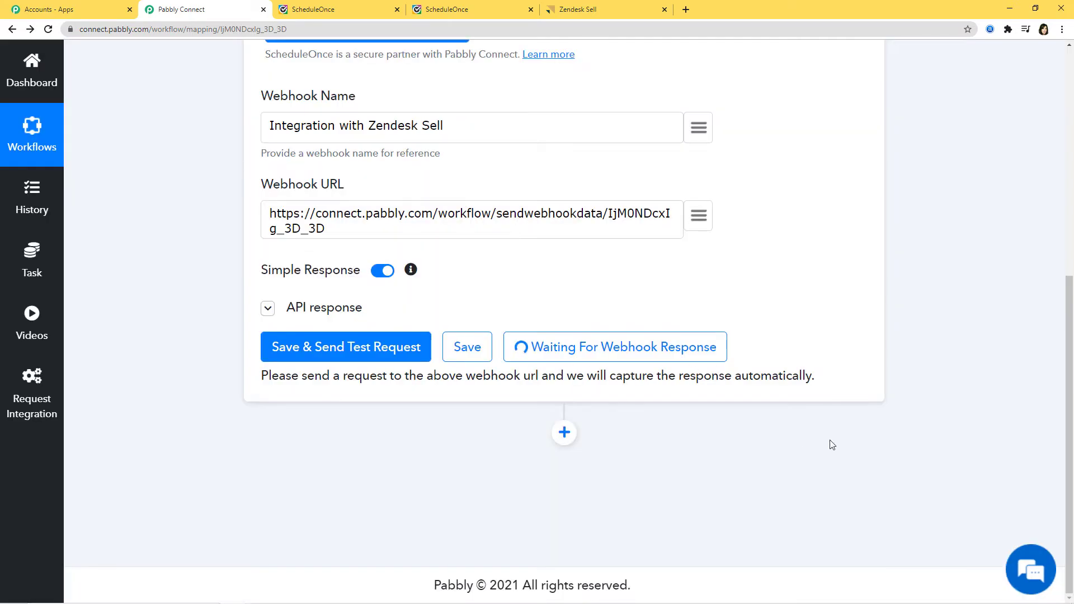
pyautogui.scroll(4, 833, 444)
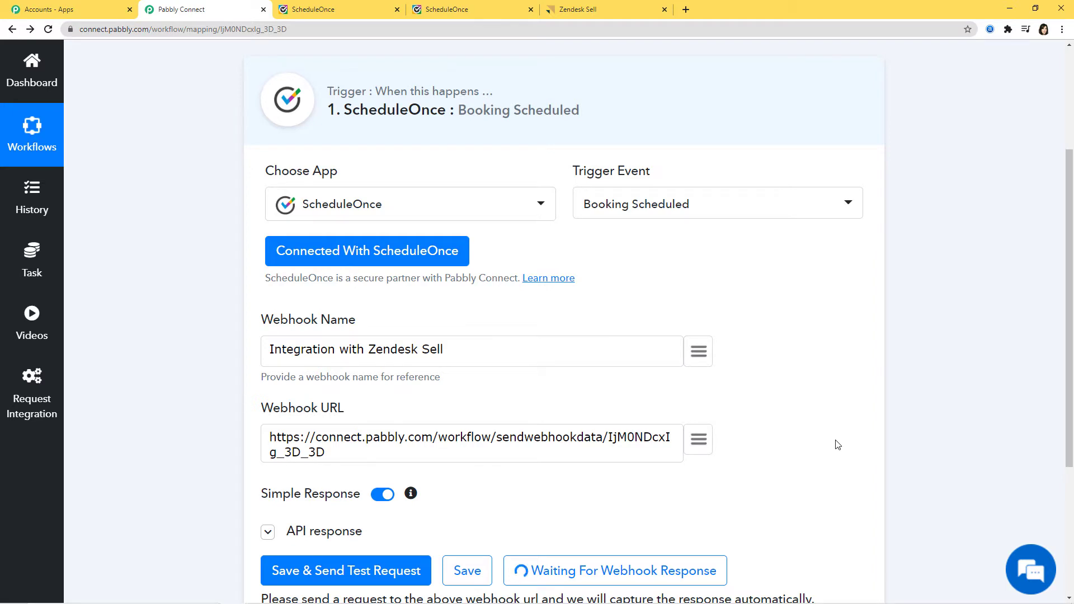
pyautogui.click(473, 9)
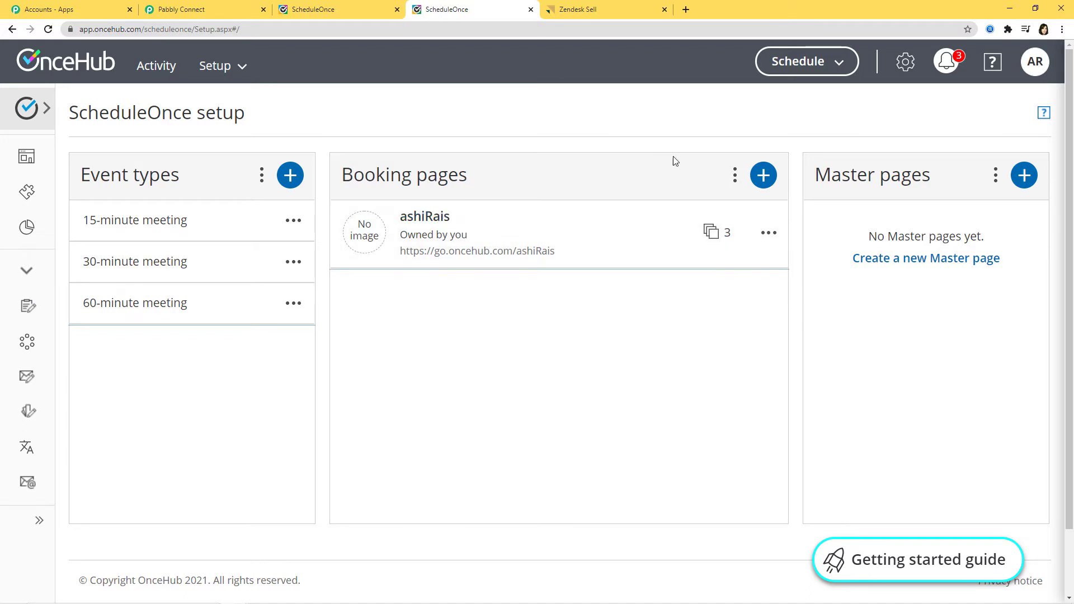
# Open the existing booking page's public share link in a new tab
pyautogui.click(764, 175)
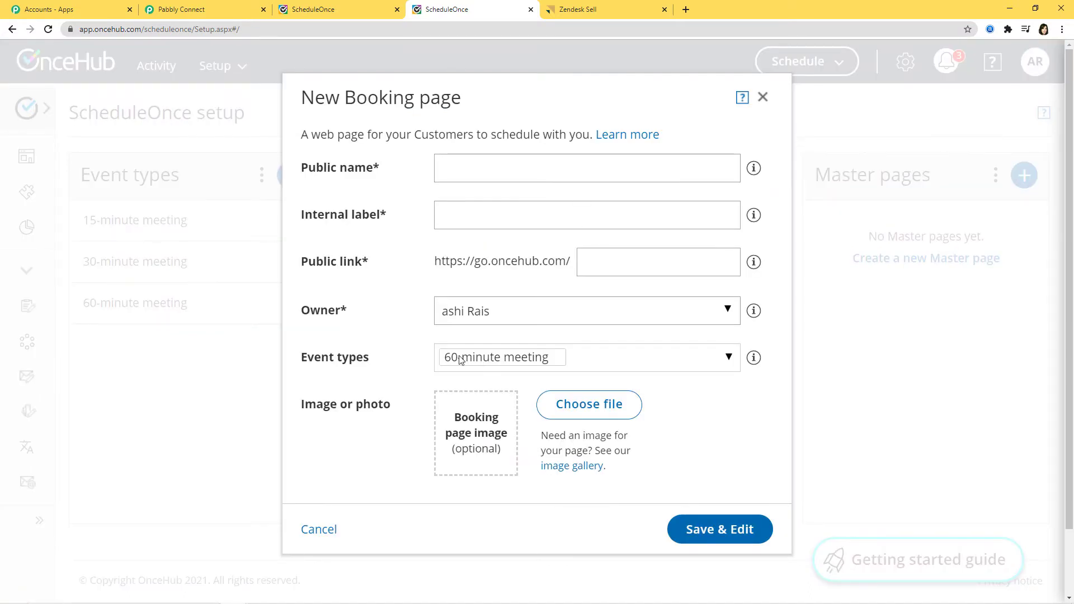
pyautogui.click(764, 98)
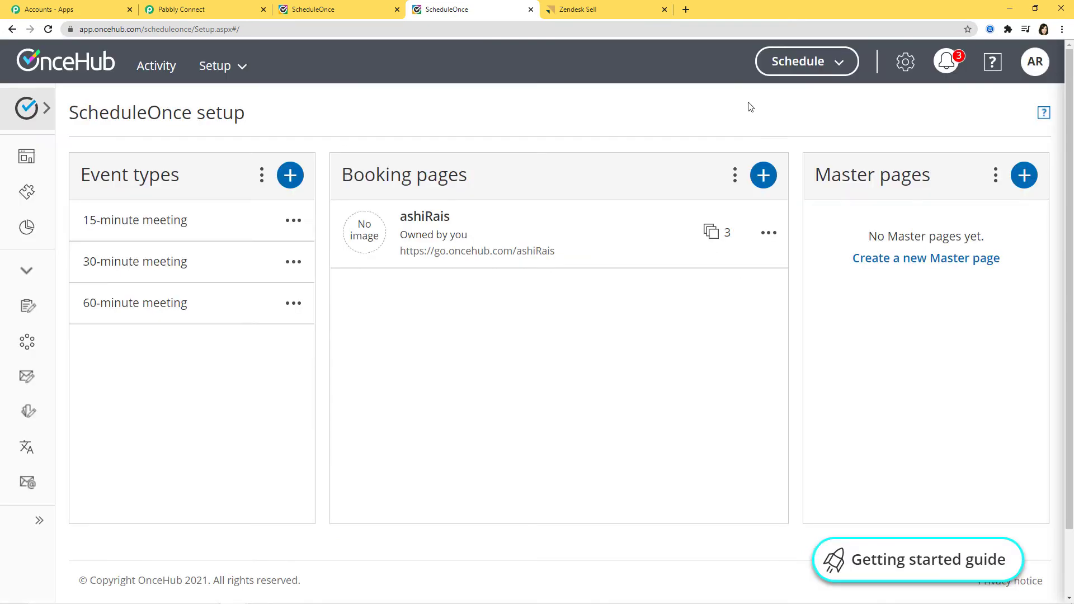
pyautogui.click(435, 217)
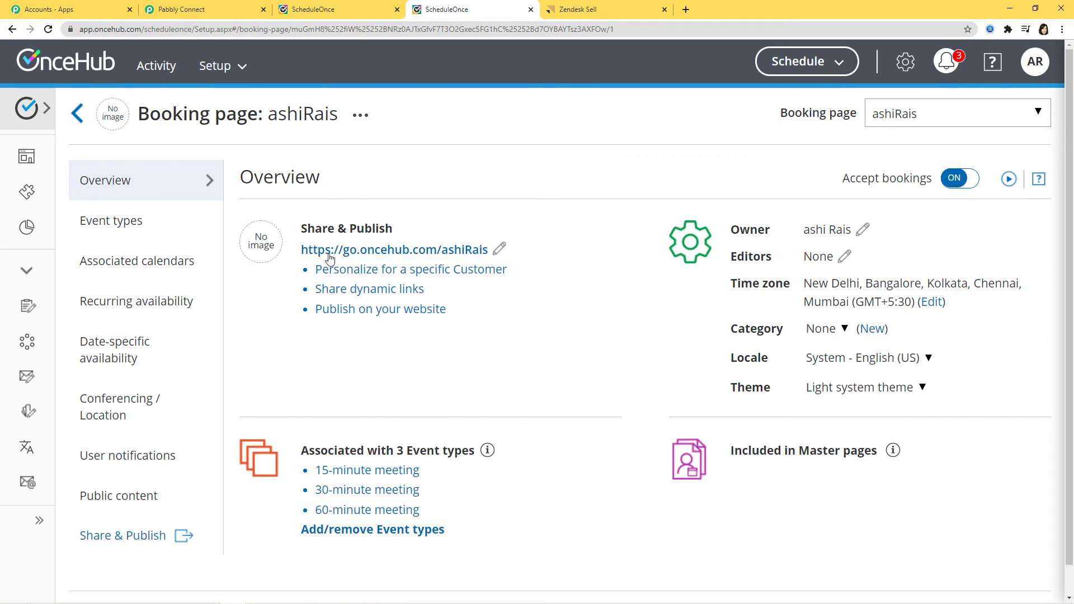
pyautogui.click(428, 252)
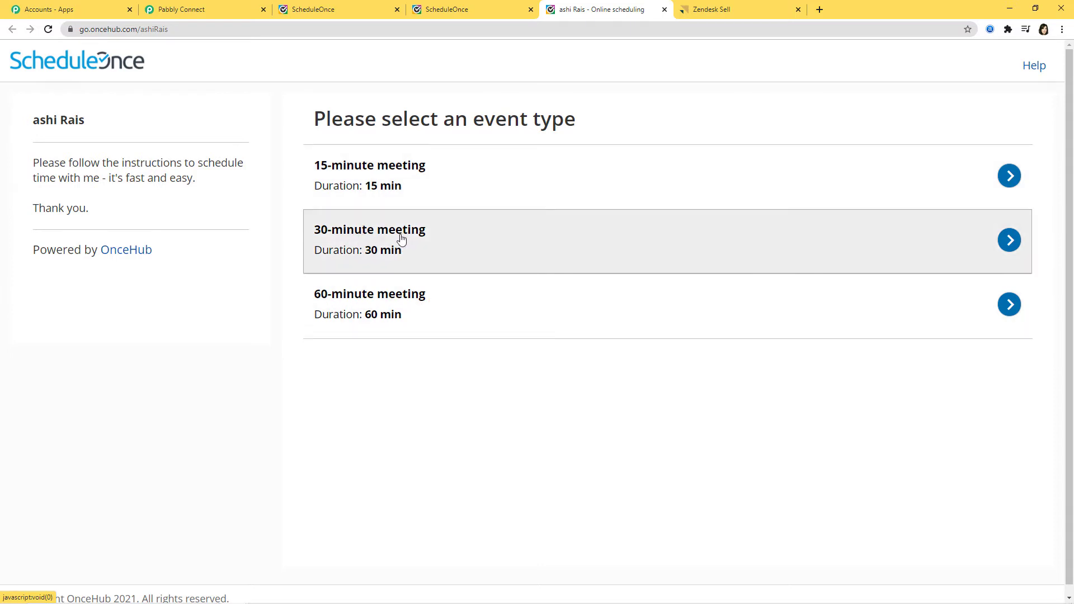
# Choose a 30-minute meeting on Thursday, Jan 28, 2021 at 10:30 AM
pyautogui.click(385, 232)
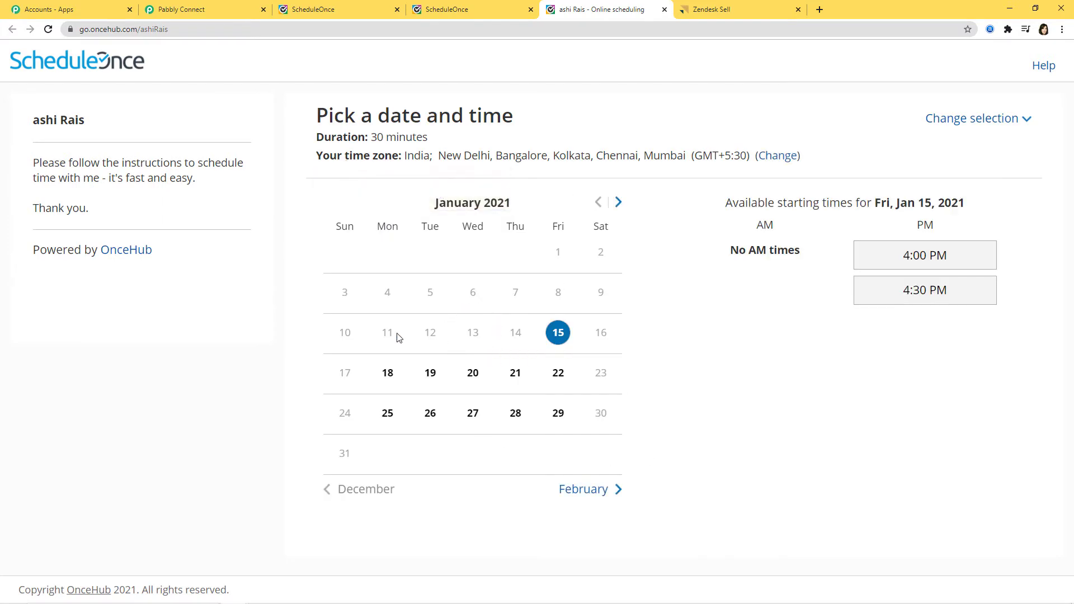
pyautogui.click(514, 414)
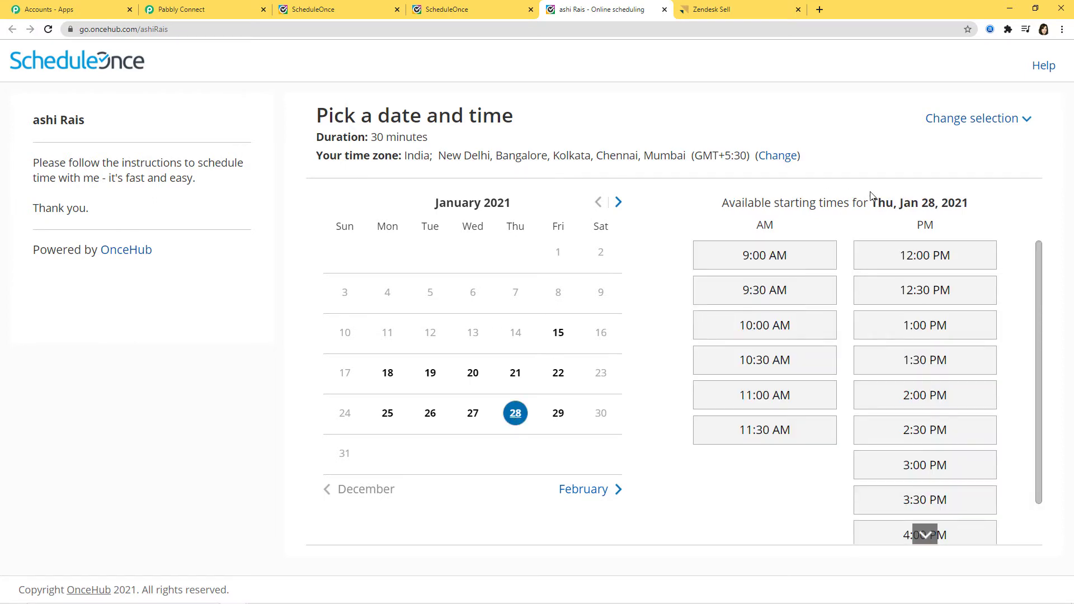
pyautogui.click(767, 361)
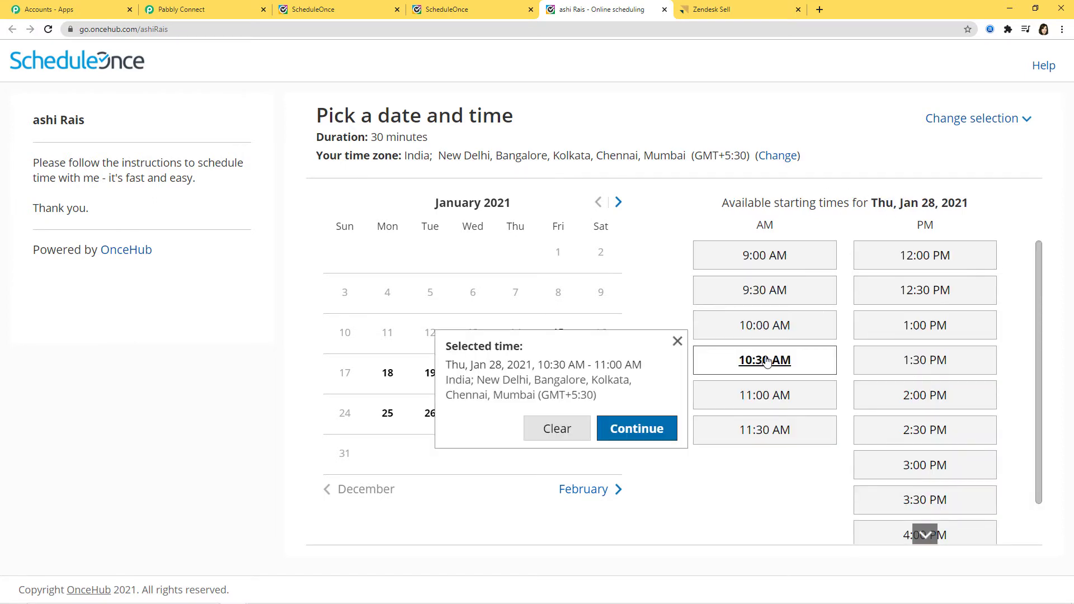
pyautogui.click(646, 431)
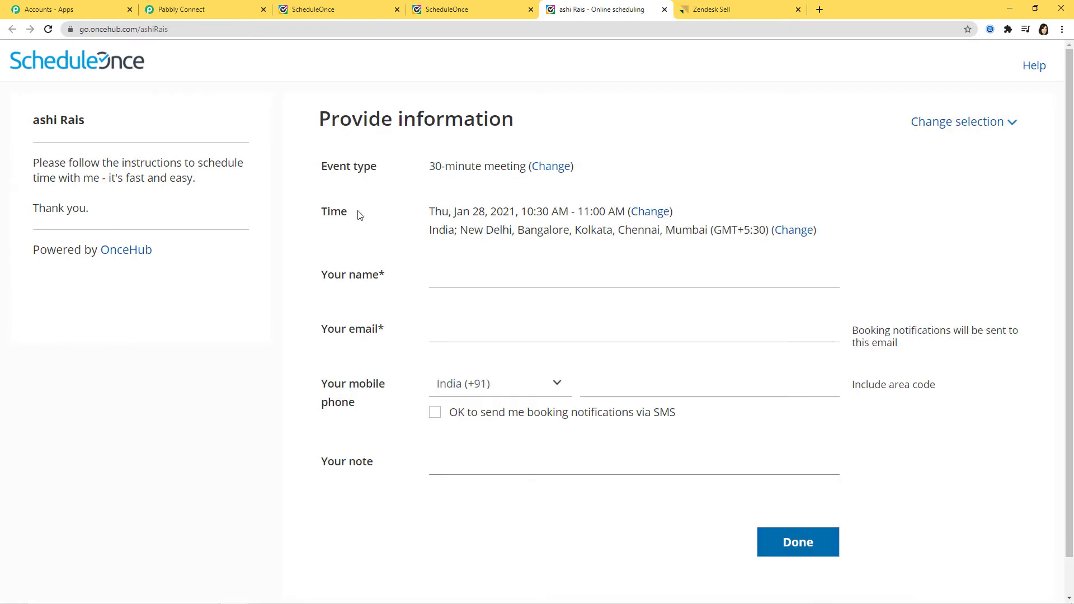
# Enter the test customer's name, e-mail, mobile number and a note, then submit
pyautogui.click(506, 272)
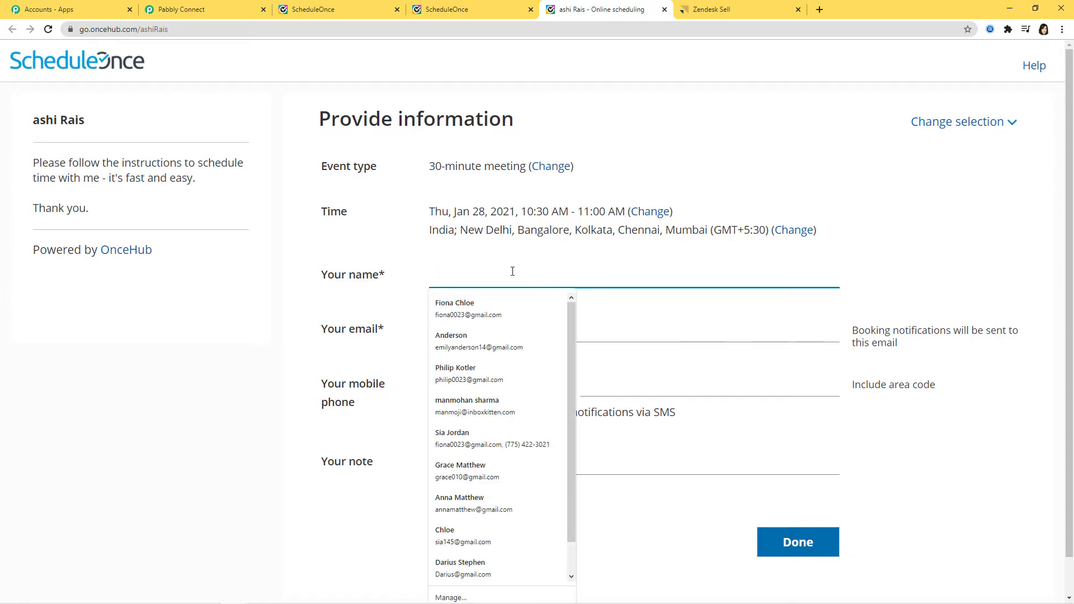
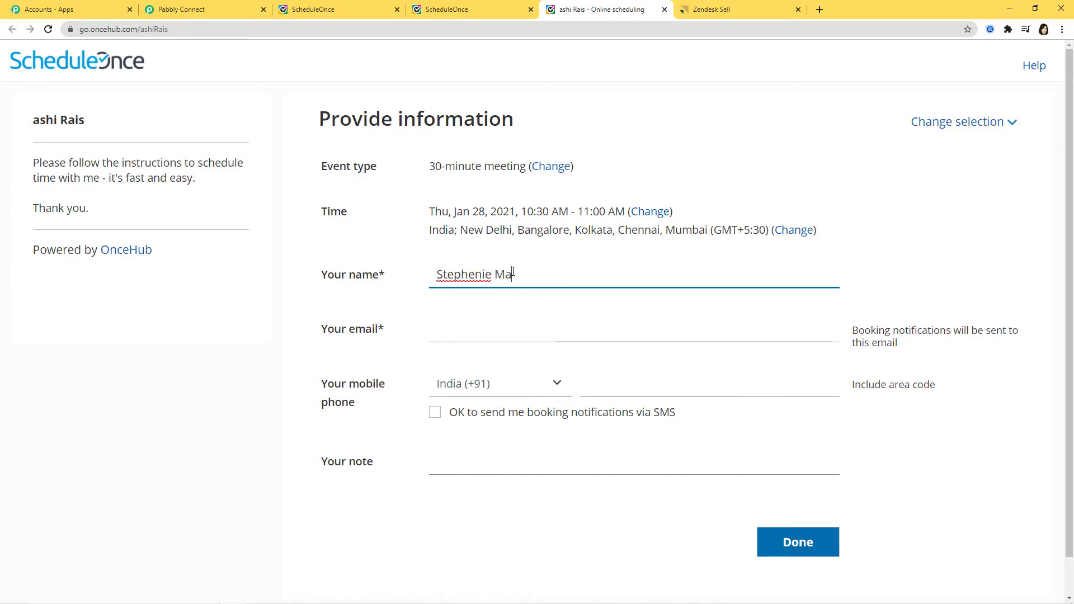
pyautogui.click(542, 325)
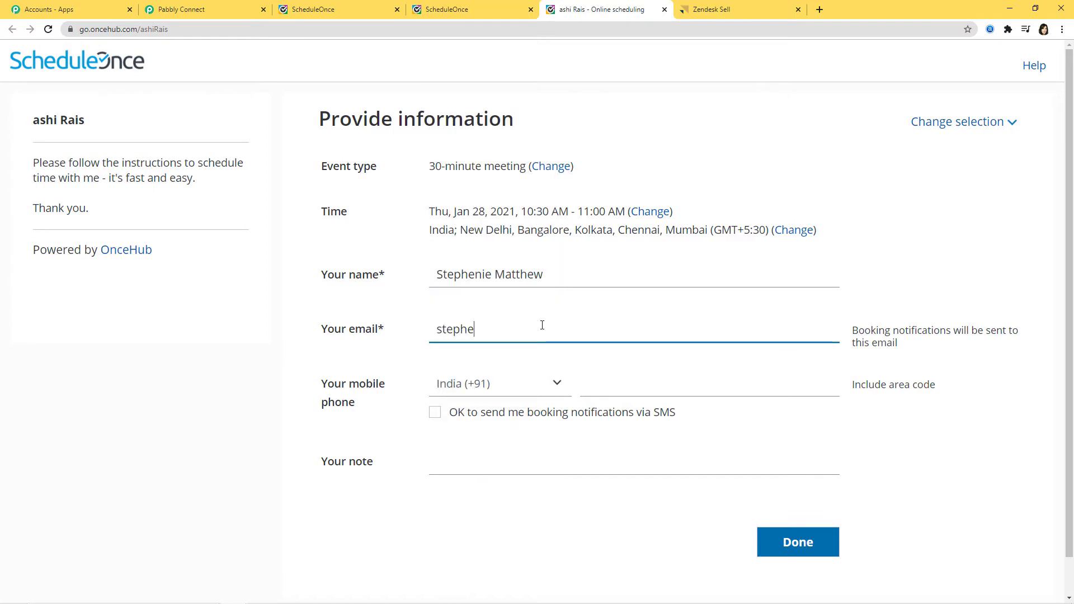
pyautogui.click(618, 383)
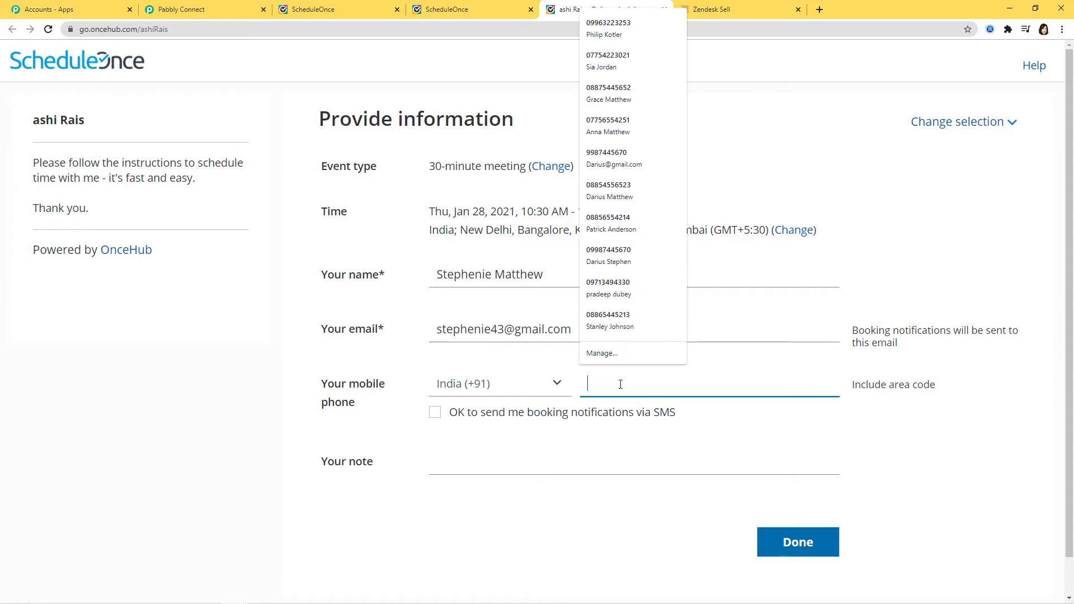
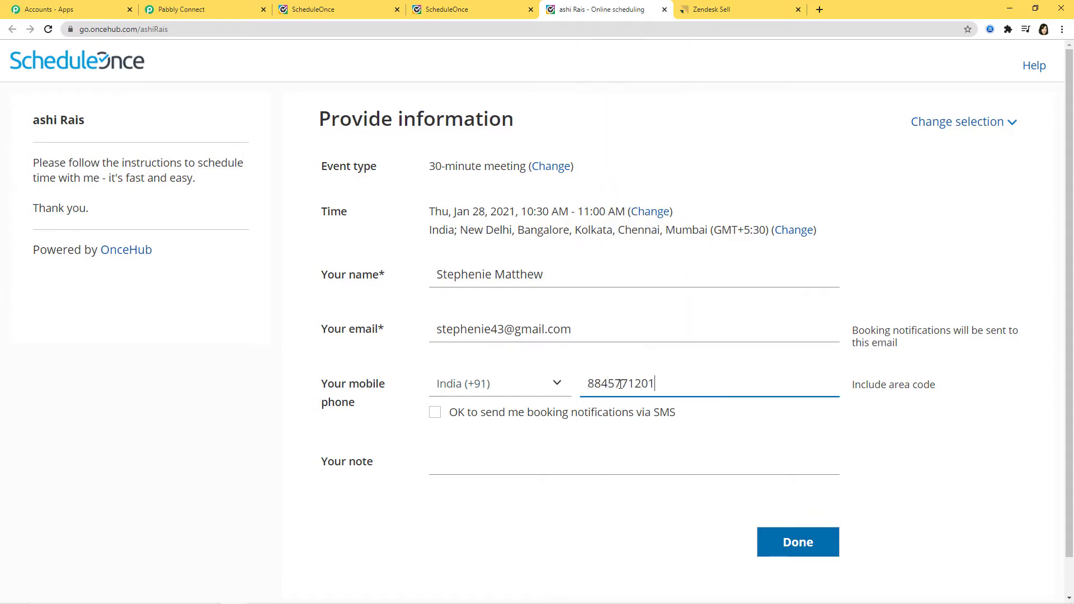
pyautogui.click(540, 458)
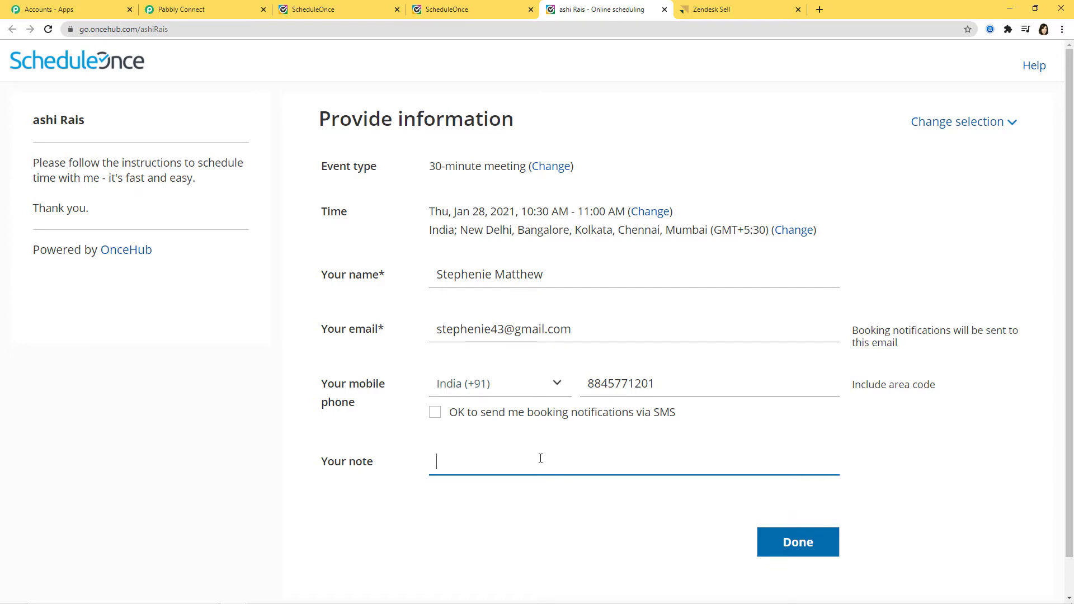
pyautogui.write('Integration with ScheduleOnce and Zendesk Sell')
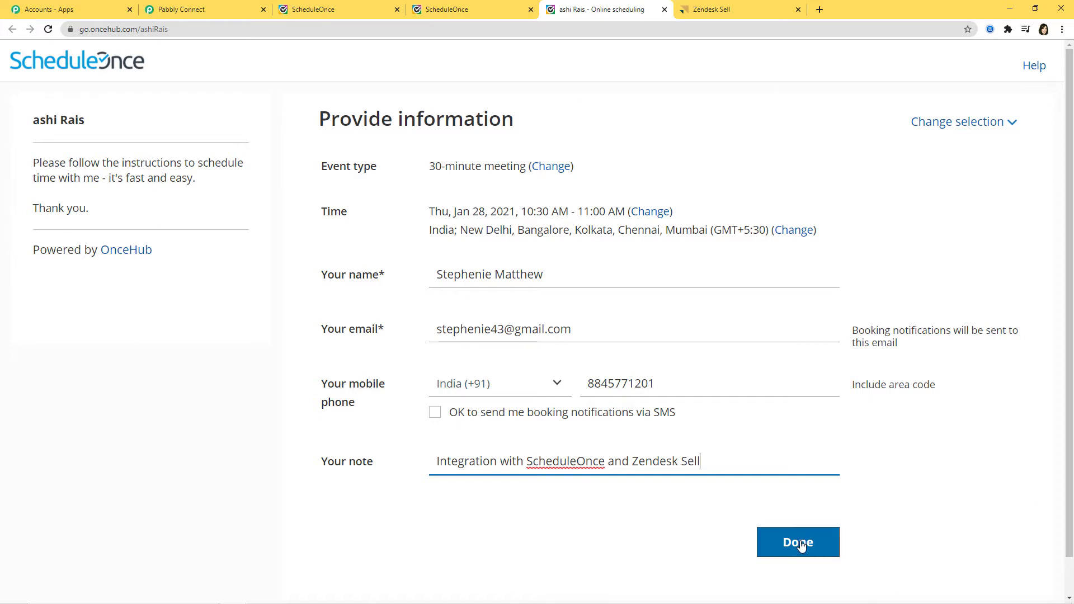
pyautogui.click(800, 546)
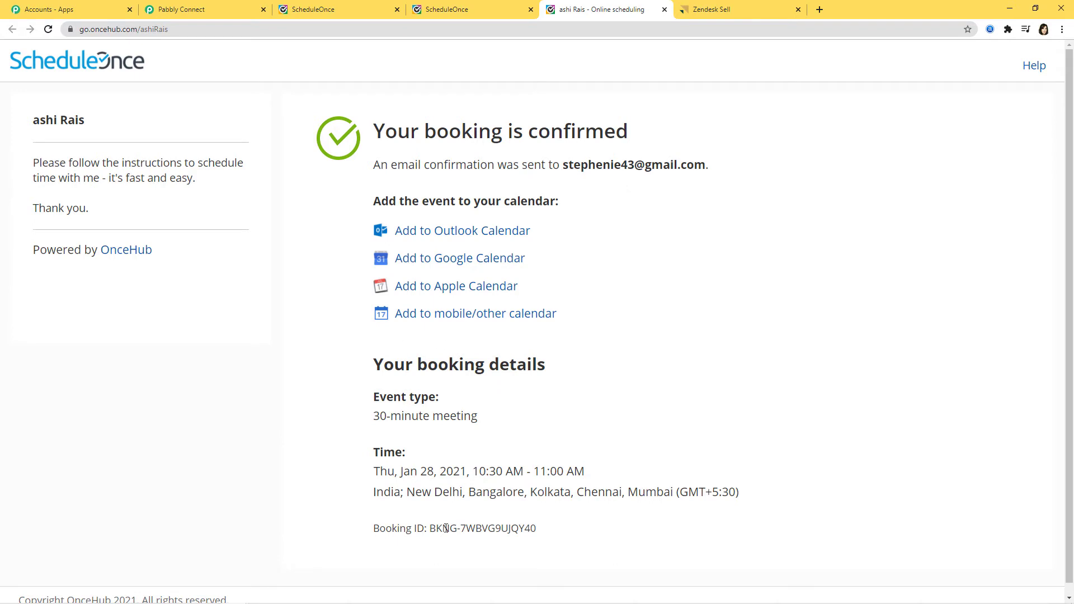
pyautogui.scroll(-1, 635, 467)
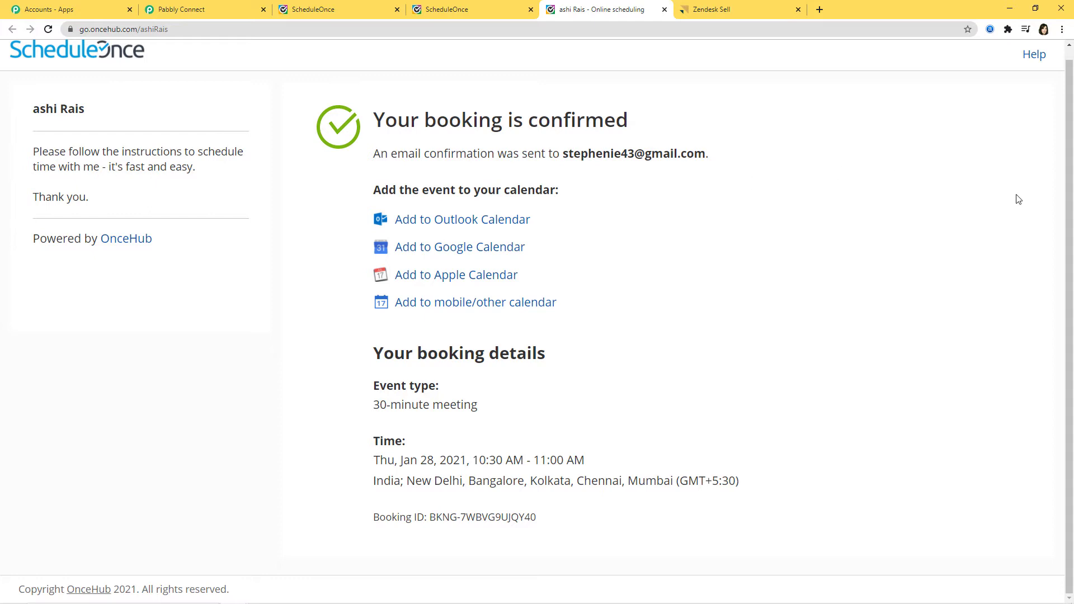
# Review the captured ScheduleOnce booking response and save the trigger step
pyautogui.click(200, 7)
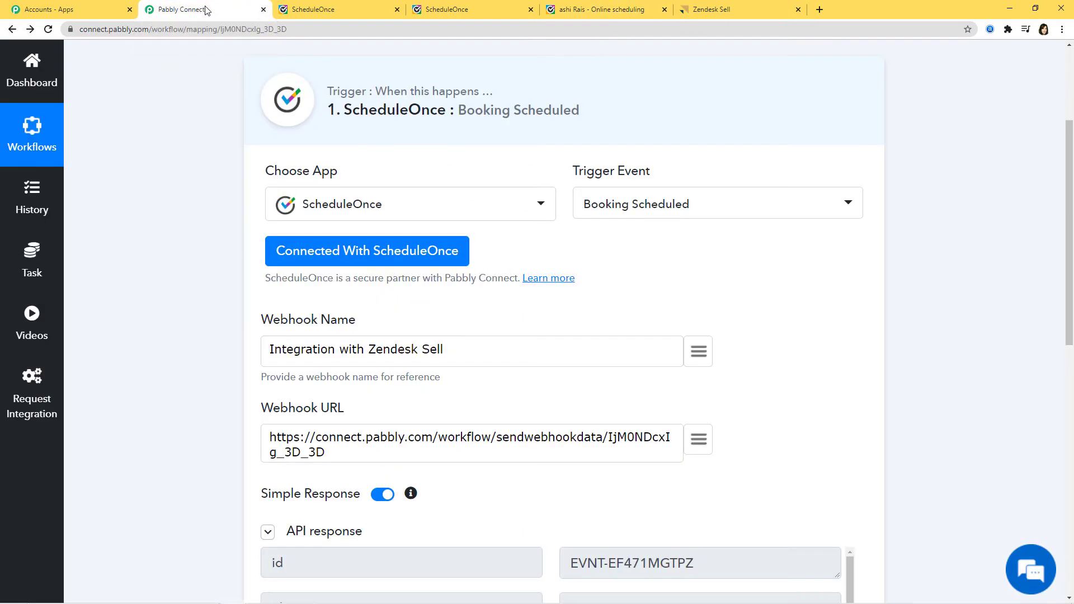
pyautogui.scroll(-3, 947, 300)
pyautogui.scroll(-3, 948, 299)
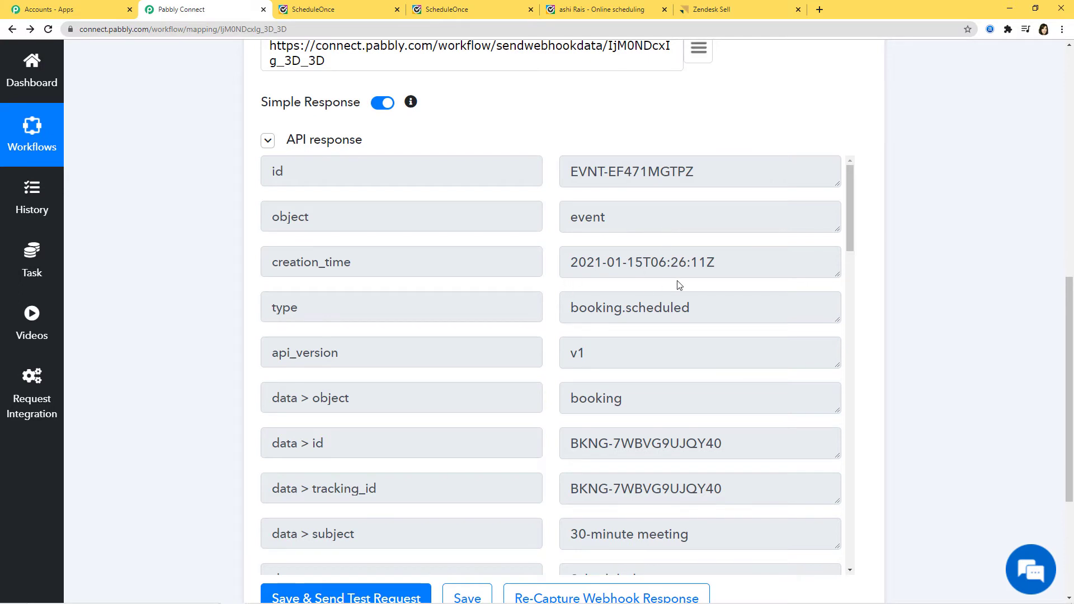
pyautogui.scroll(-3, 677, 281)
pyautogui.scroll(-2, 382, 281)
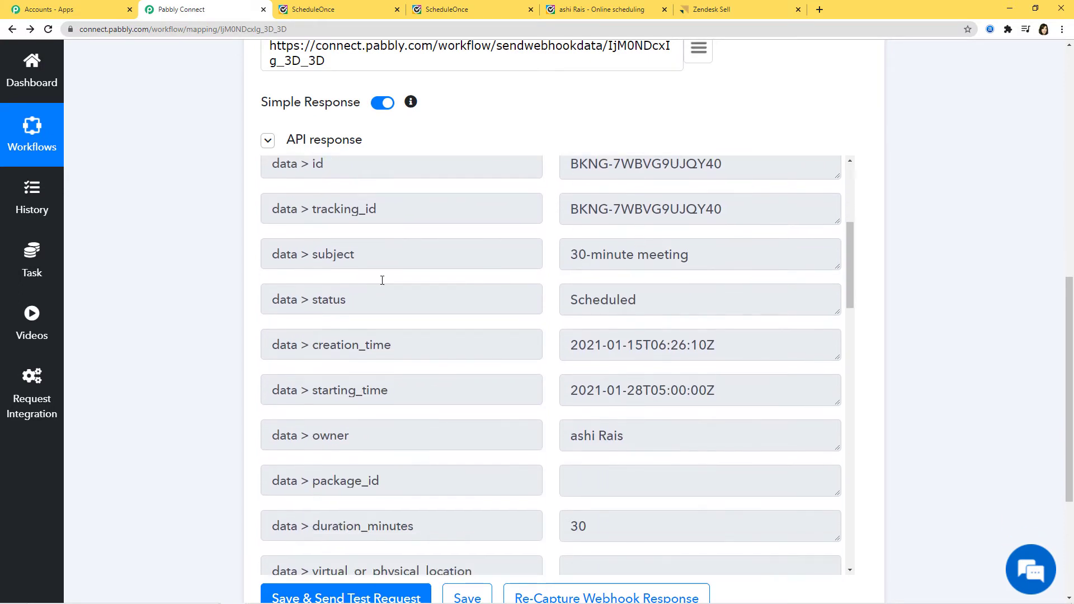
pyautogui.scroll(3, 616, 263)
pyautogui.scroll(-2, 515, 297)
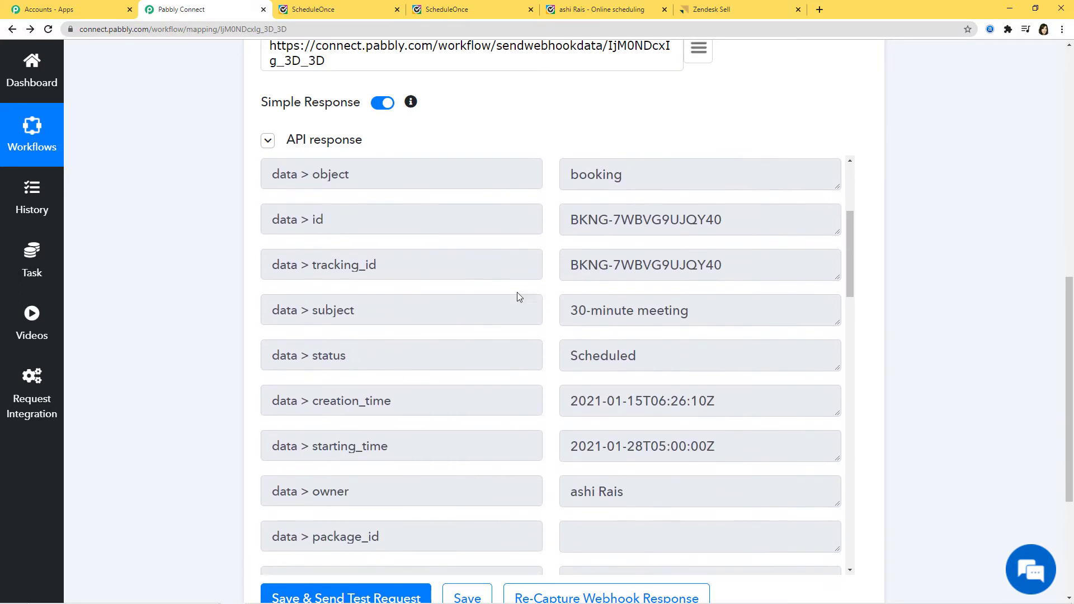
pyautogui.scroll(-2, 647, 316)
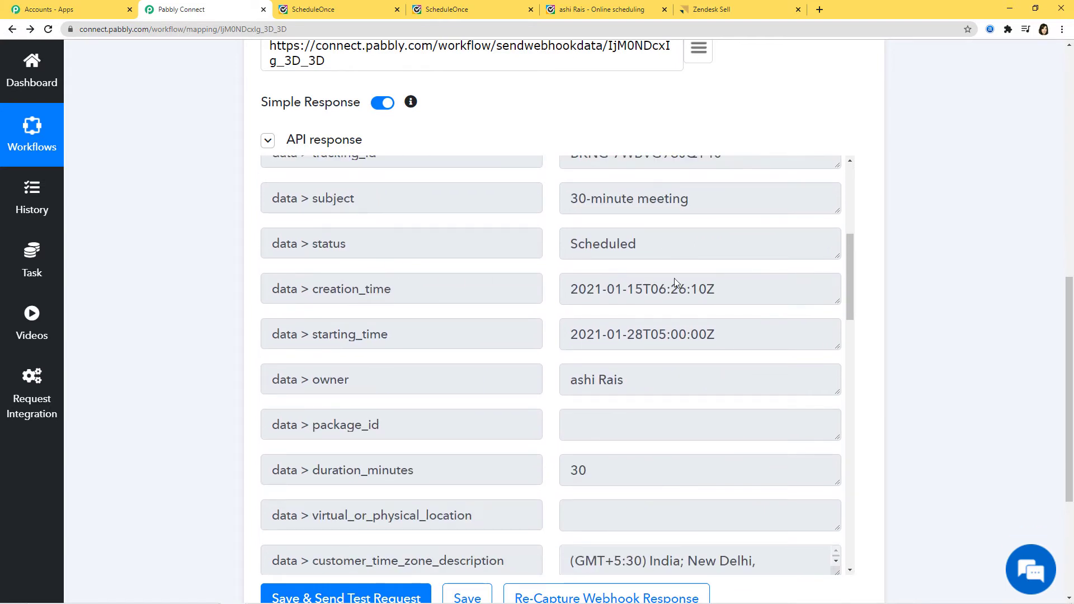
pyautogui.scroll(-3, 760, 269)
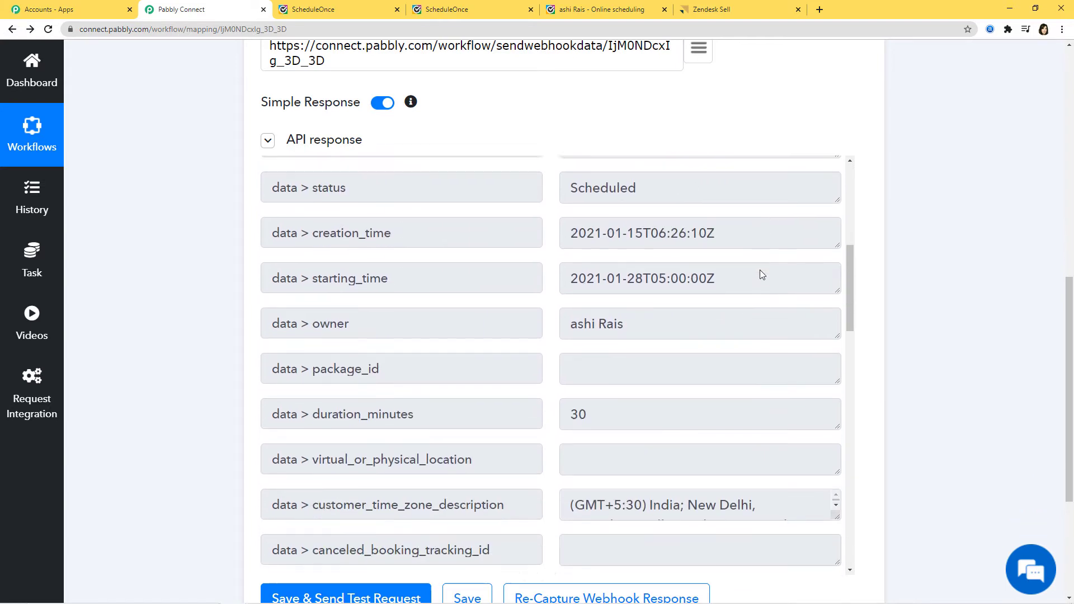
pyautogui.scroll(-4, 707, 286)
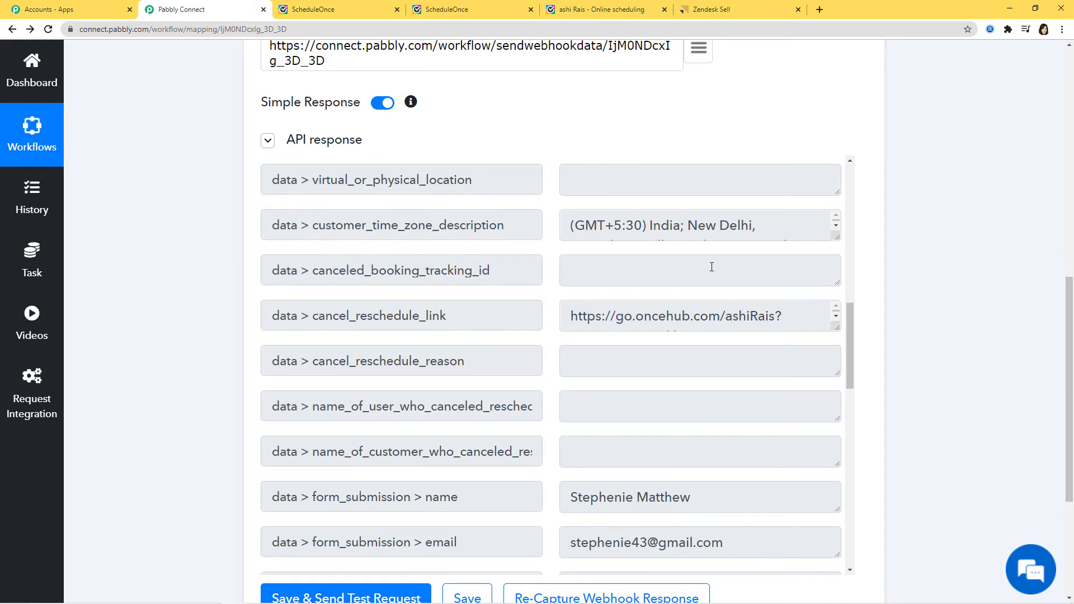
pyautogui.scroll(-5, 711, 267)
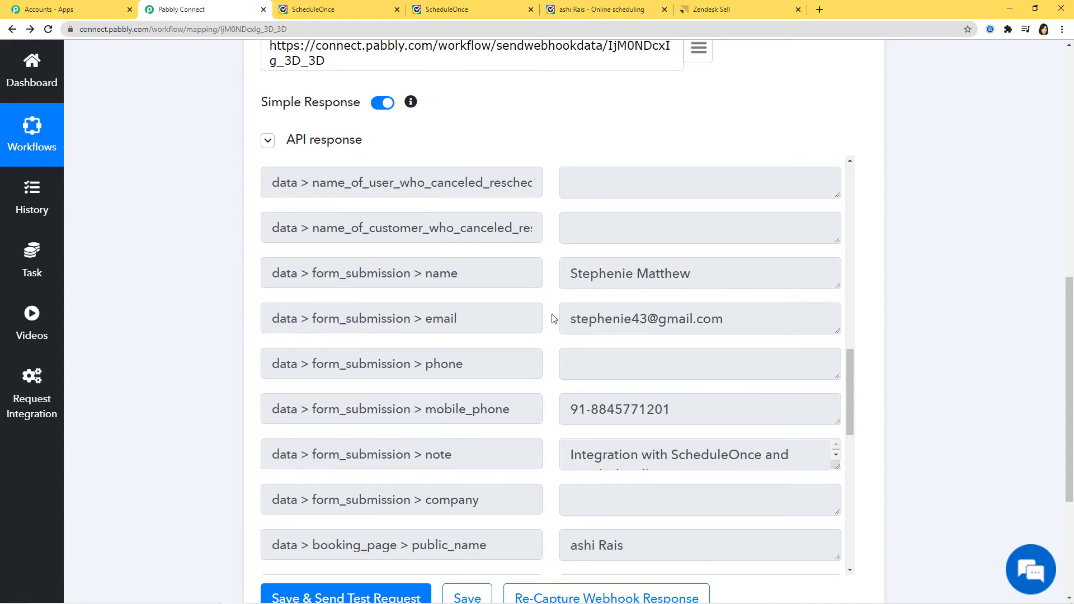
pyautogui.scroll(-3, 693, 418)
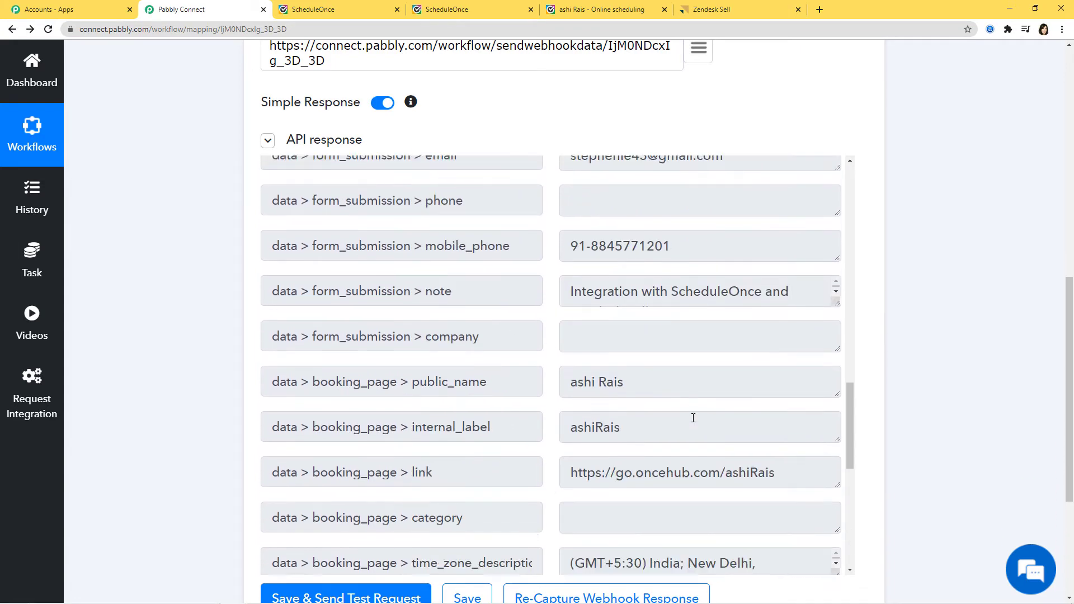
pyautogui.moveTo(835, 305); pyautogui.dragTo(831, 347)
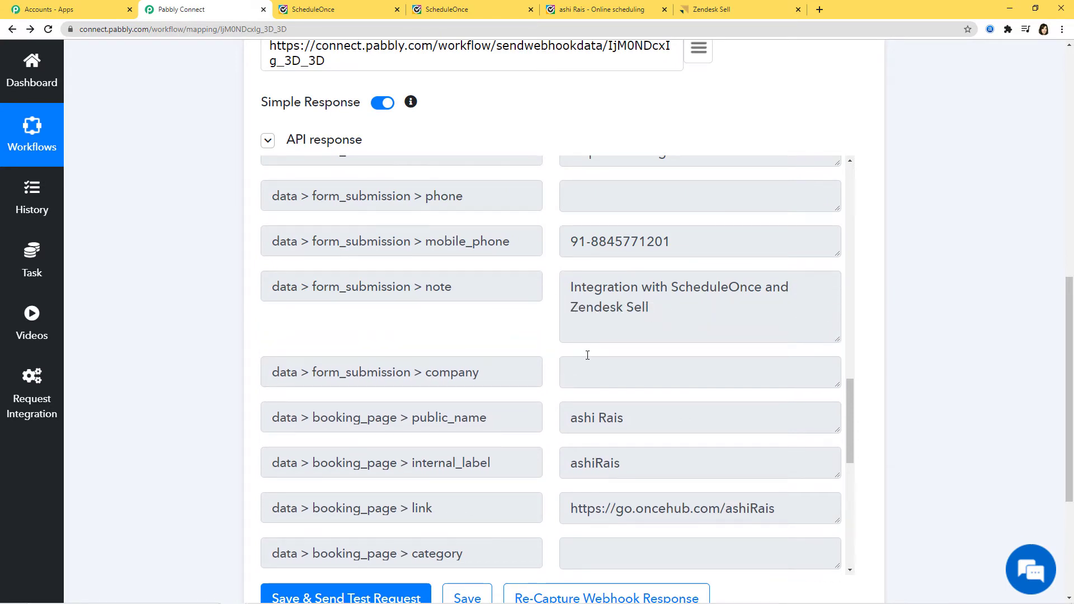
pyautogui.scroll(-9, 660, 384)
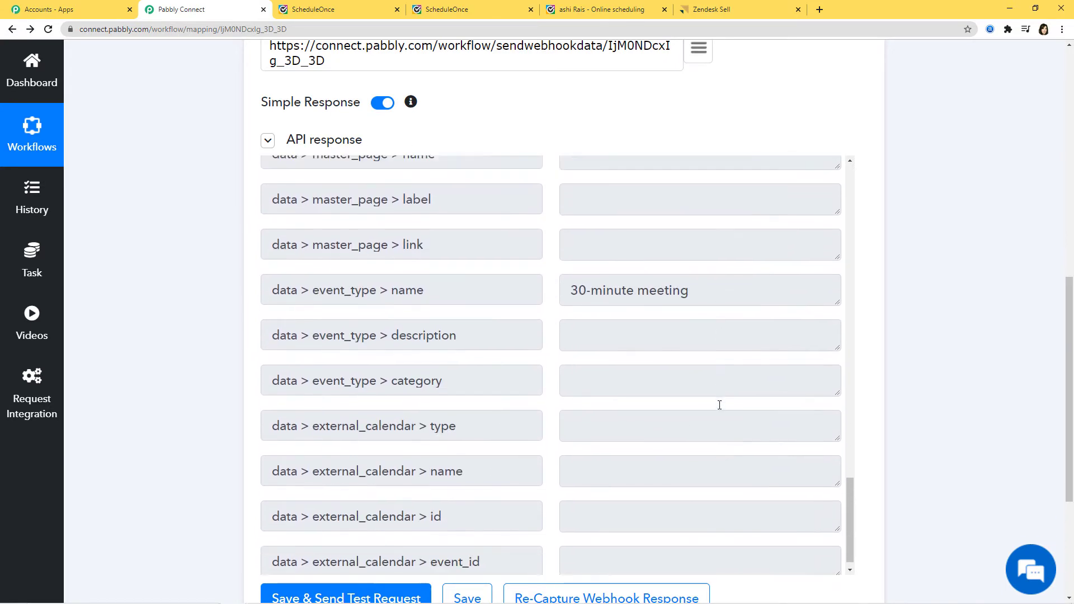
pyautogui.scroll(-3, 984, 380)
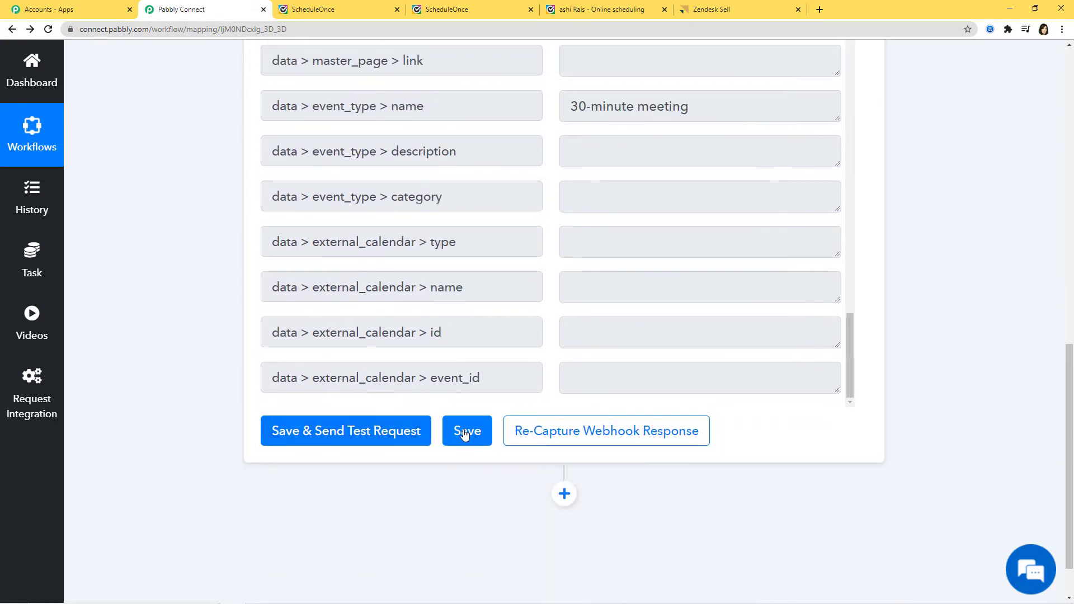
pyautogui.click(465, 433)
pyautogui.click(515, 417)
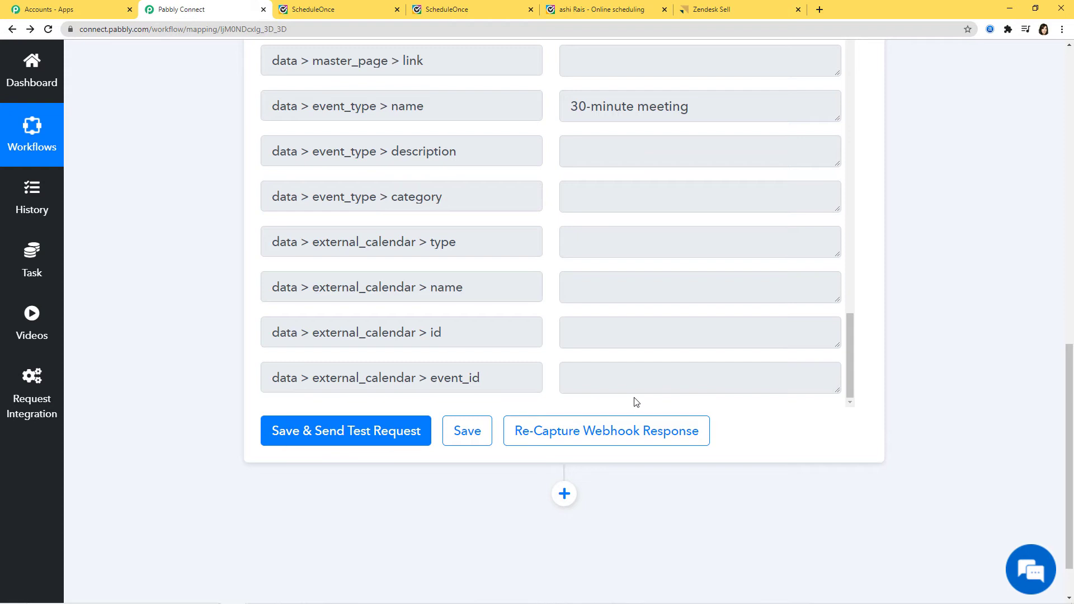
pyautogui.scroll(-1, 636, 402)
# Add a new step after the trigger with Zendesk Sell as the app
pyautogui.click(564, 433)
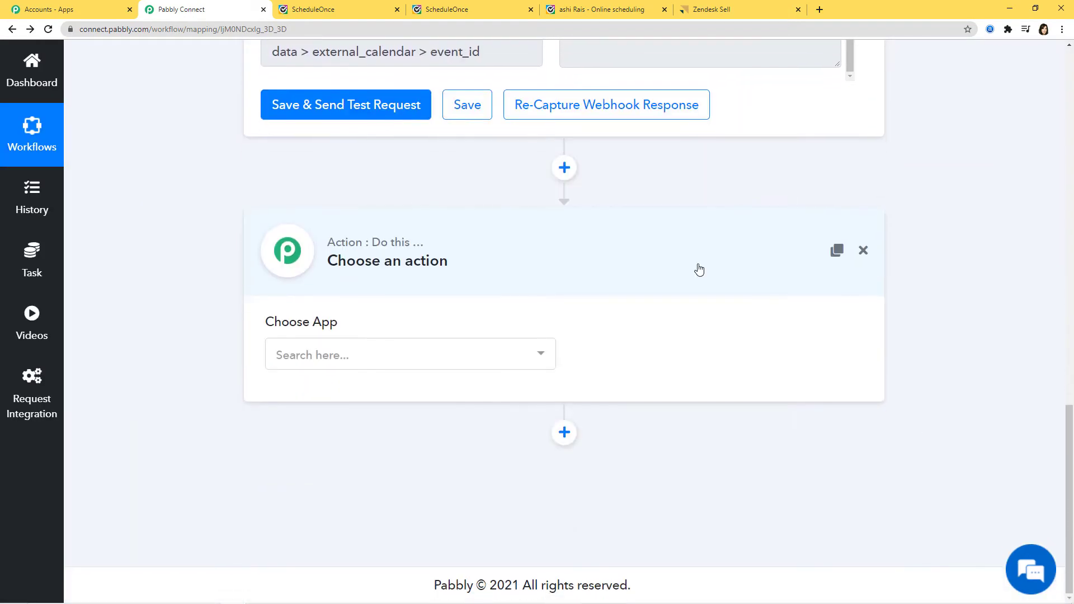
pyautogui.click(507, 362)
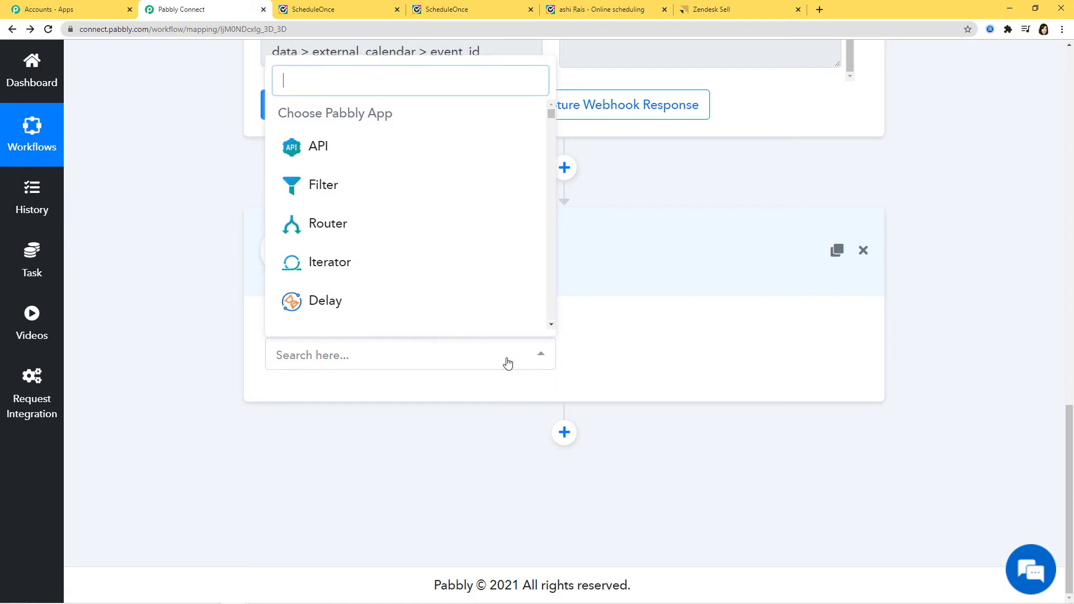
pyautogui.write('Zendes')
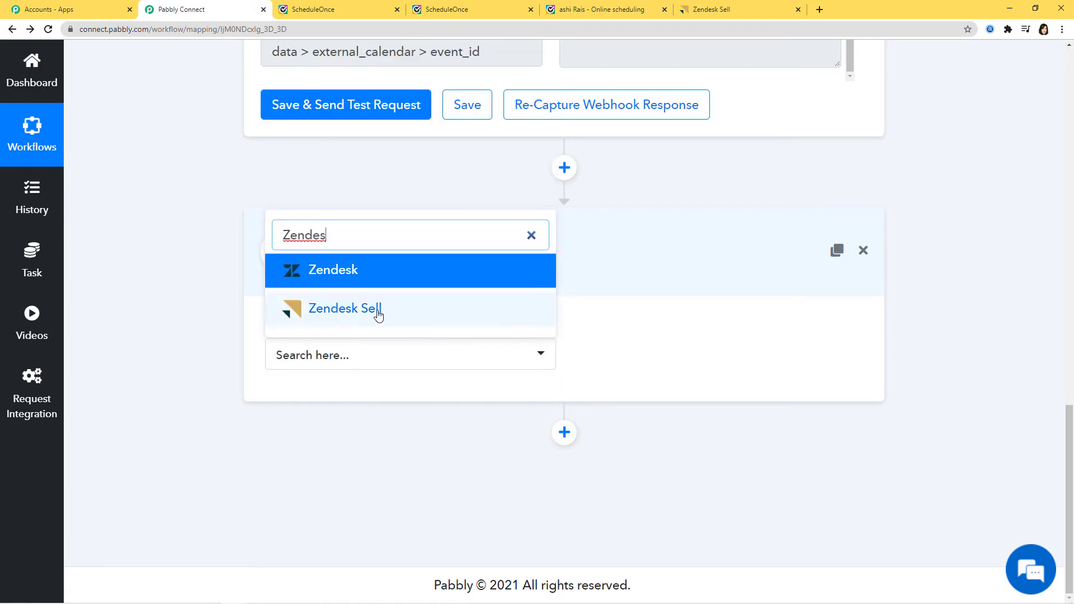
pyautogui.click(375, 311)
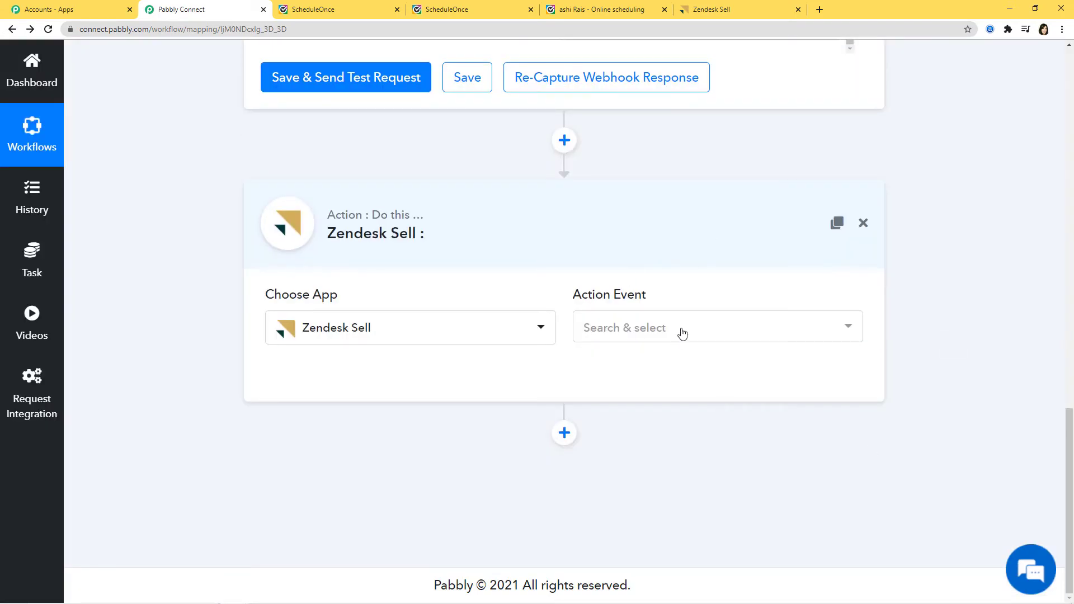
# Choose Create Lead as the action event and begin connecting Zendesk Sell
pyautogui.click(682, 332)
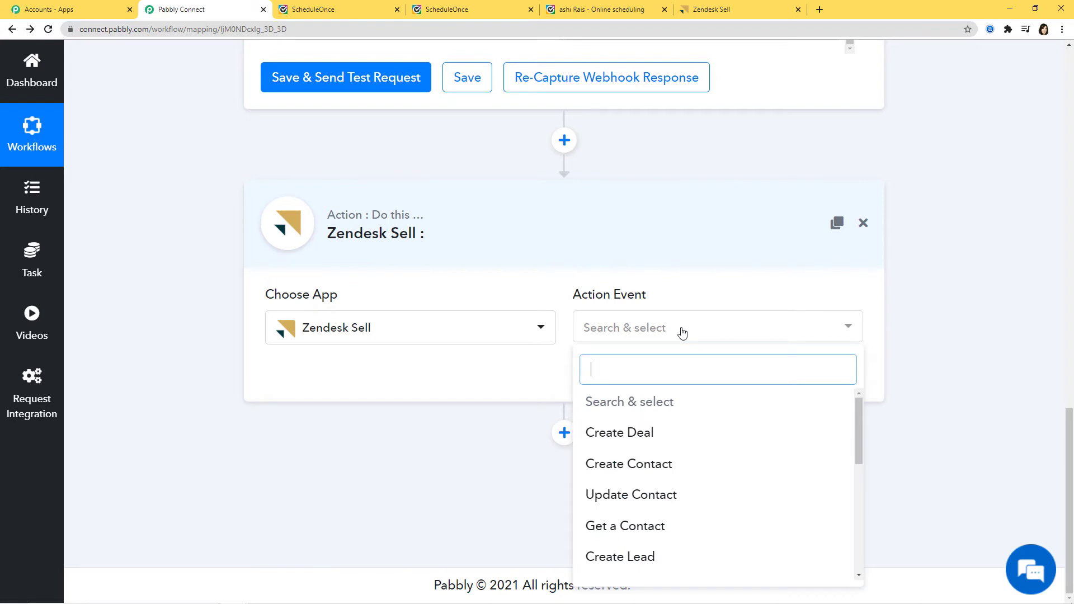
pyautogui.scroll(-3, 707, 453)
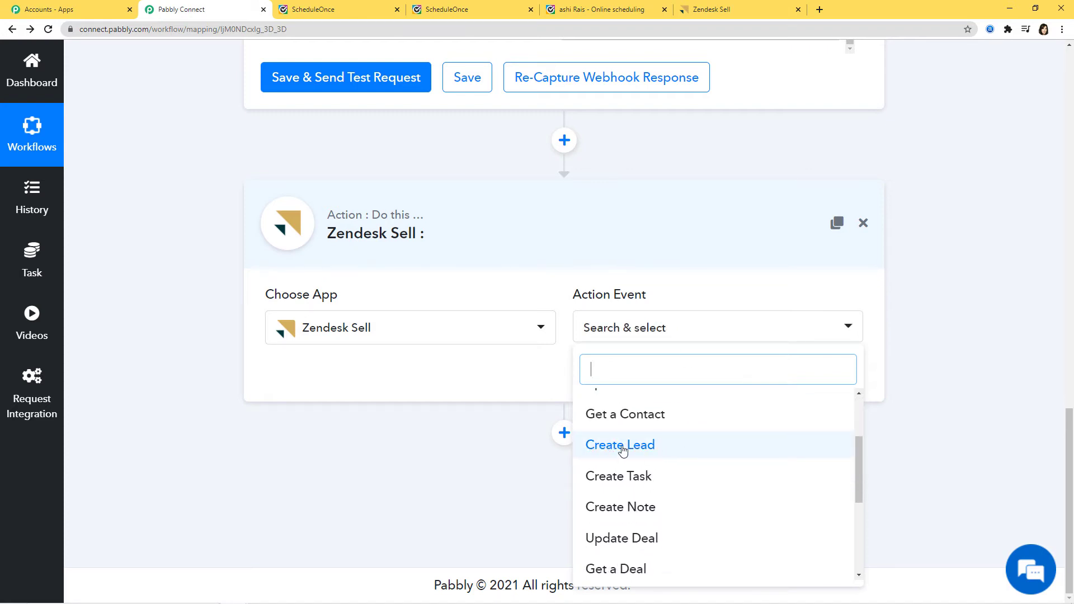
pyautogui.scroll(-3, 679, 489)
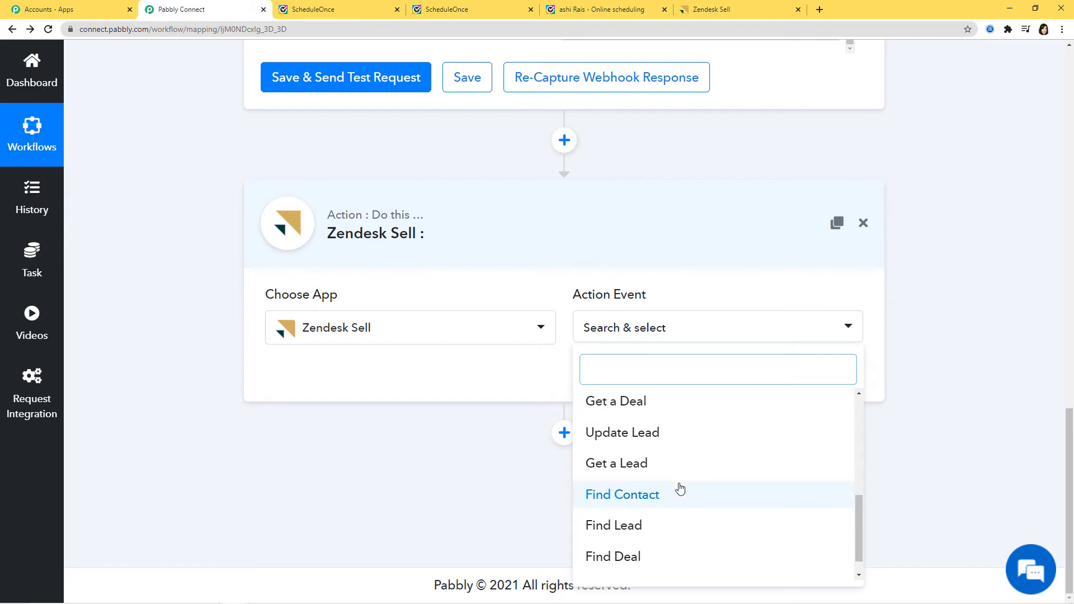
pyautogui.scroll(3, 680, 488)
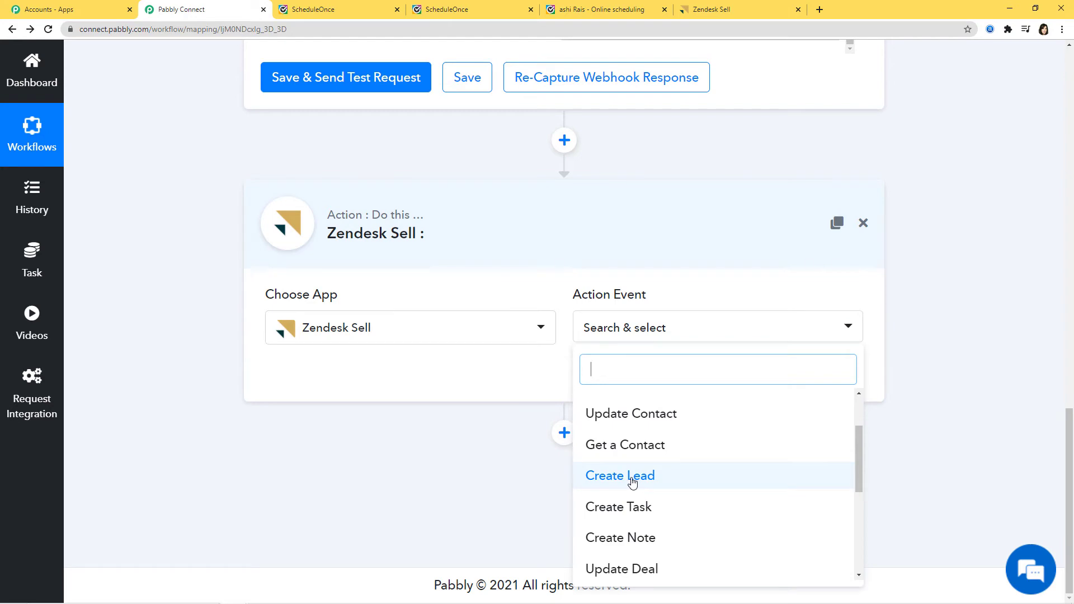
pyautogui.click(632, 483)
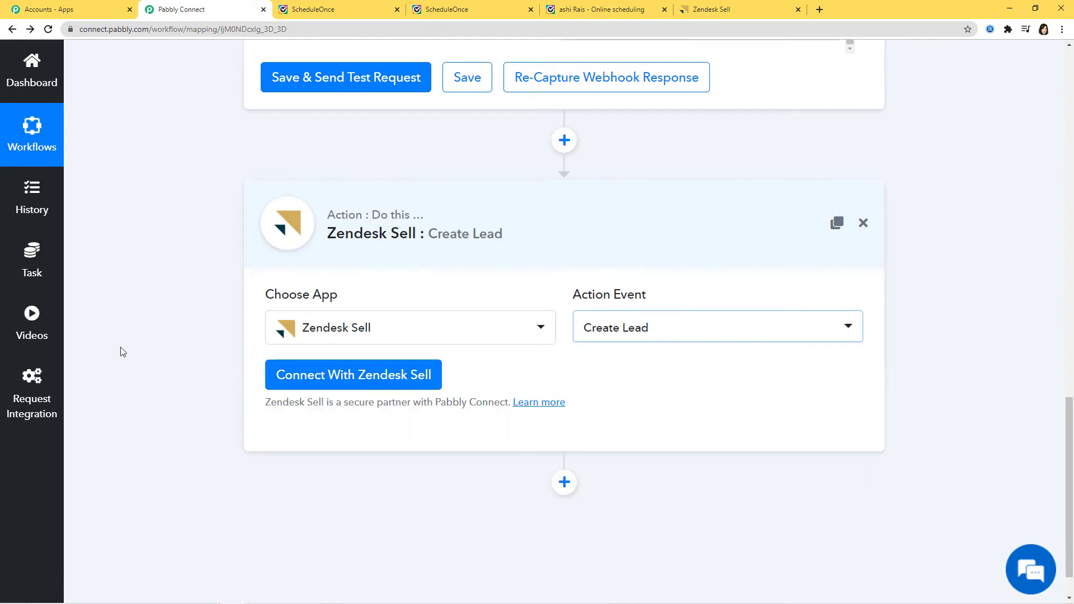
pyautogui.click(347, 374)
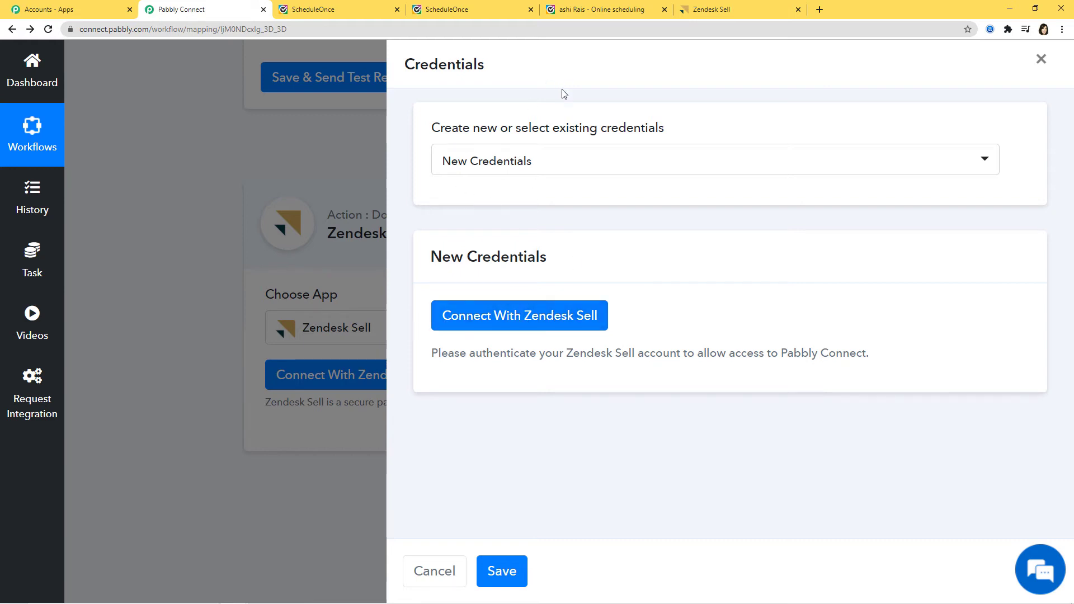
# Authorize a new Zendesk Sell credential for the Create Lead step and confirm
pyautogui.click(554, 165)
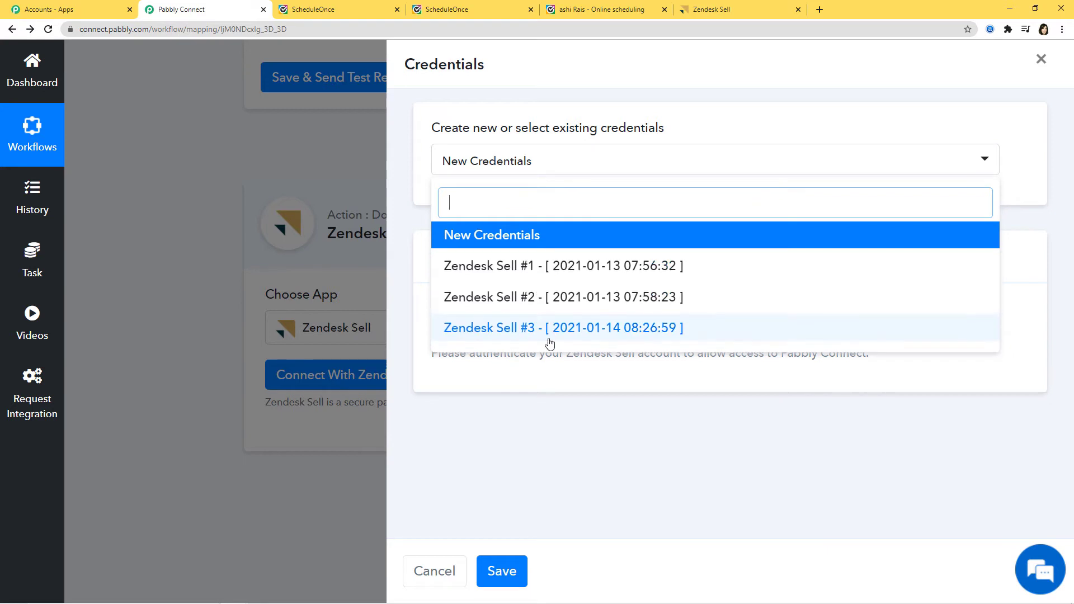
pyautogui.click(681, 127)
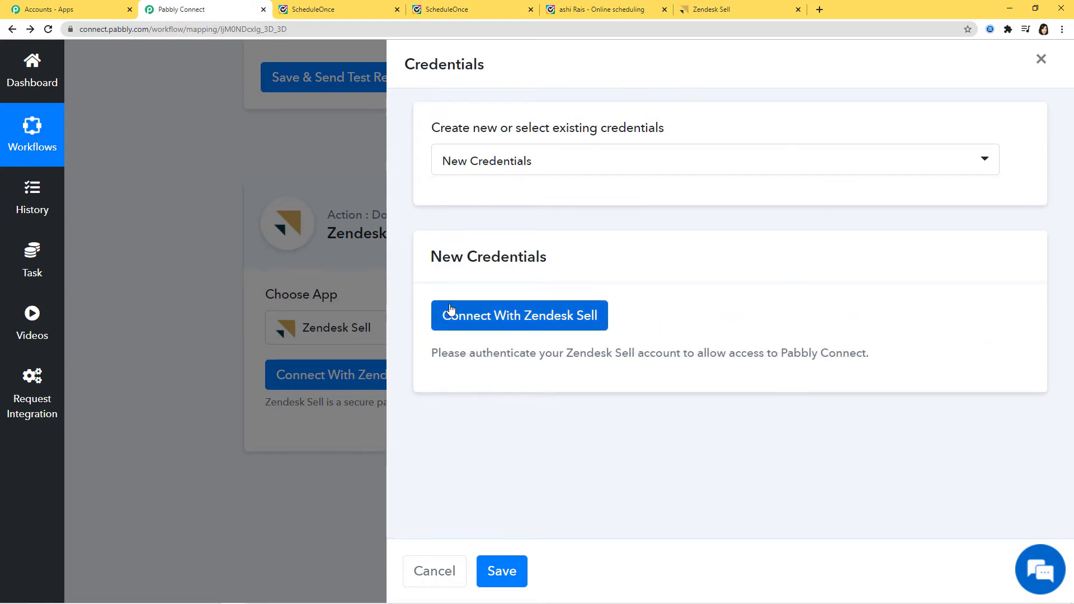
pyautogui.click(537, 320)
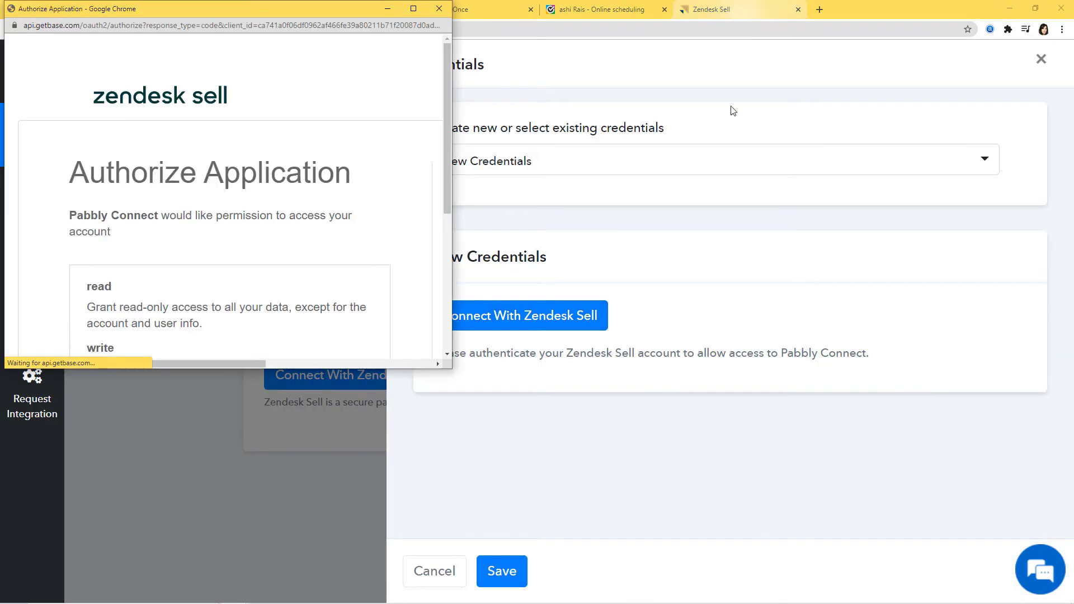
pyautogui.scroll(-3, 308, 244)
pyautogui.scroll(-2, 309, 244)
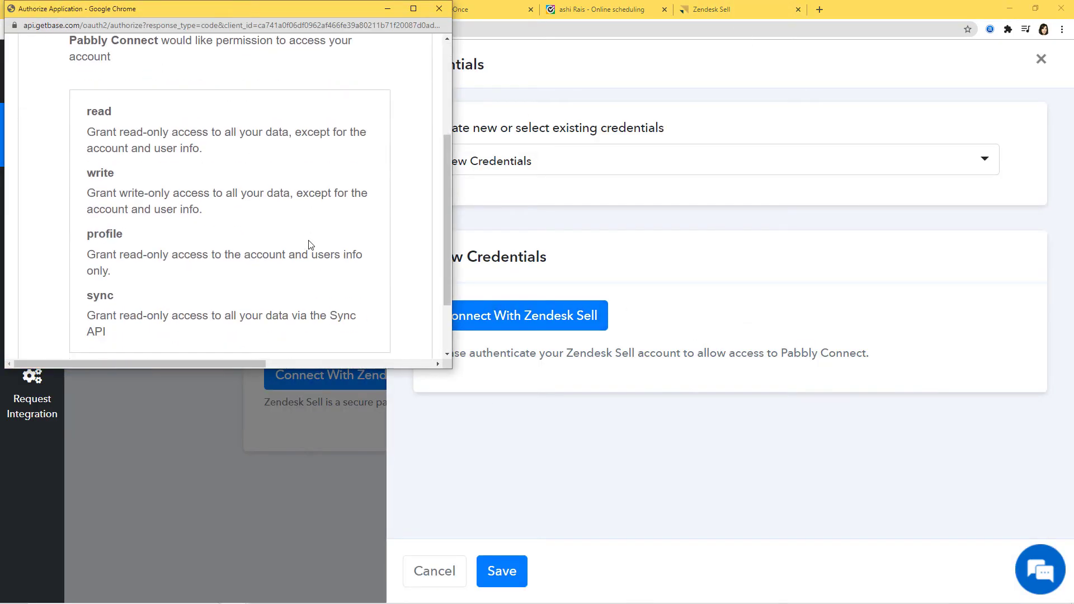
pyautogui.click(351, 312)
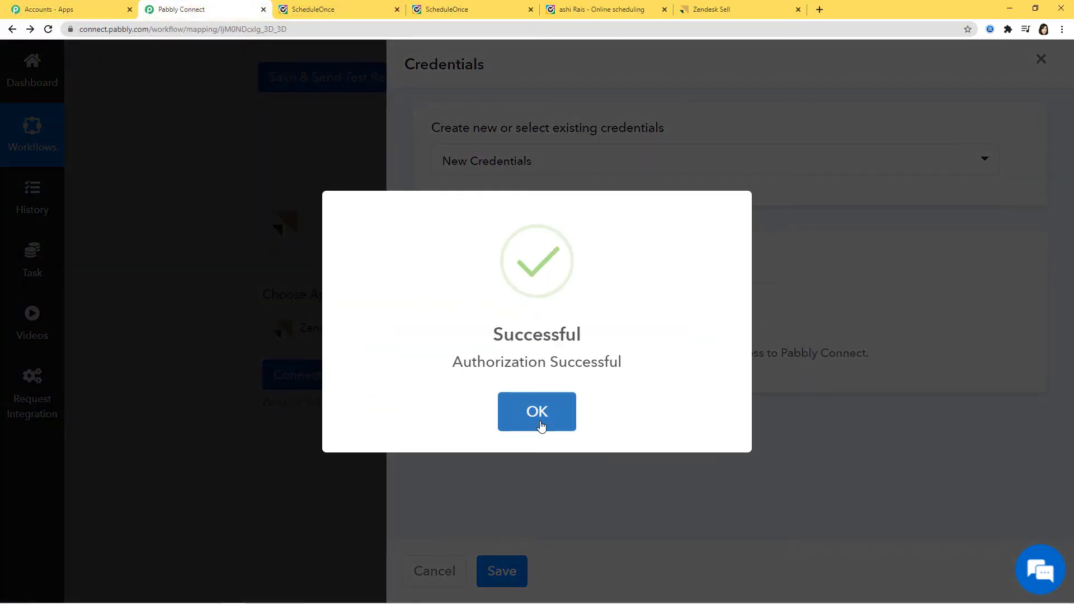
pyautogui.click(534, 413)
pyautogui.scroll(-7, 630, 427)
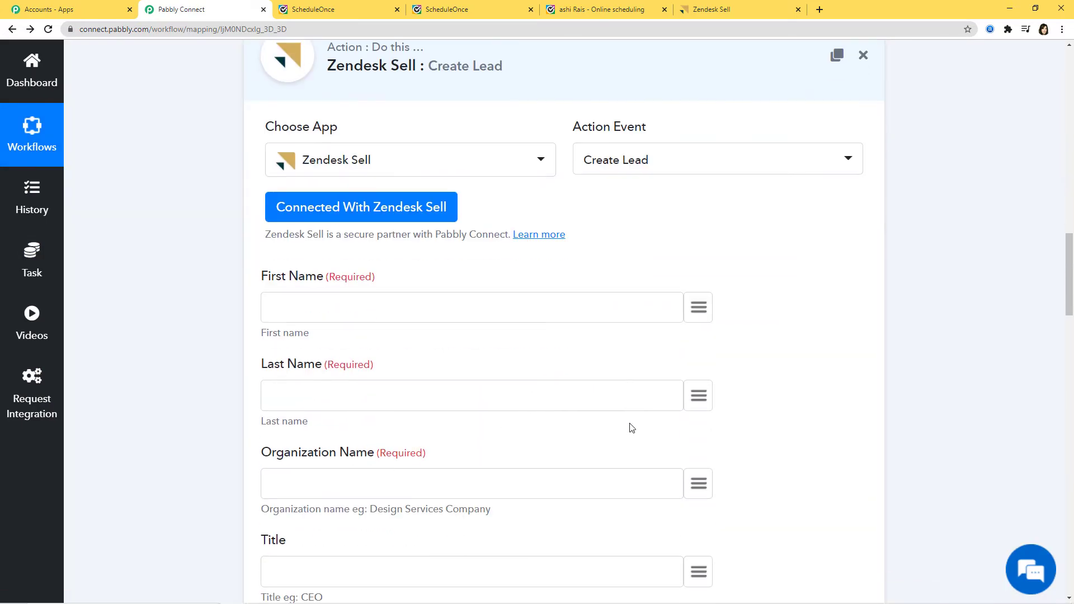
pyautogui.scroll(-10, 632, 427)
pyautogui.scroll(5, 631, 427)
pyautogui.scroll(15, 632, 427)
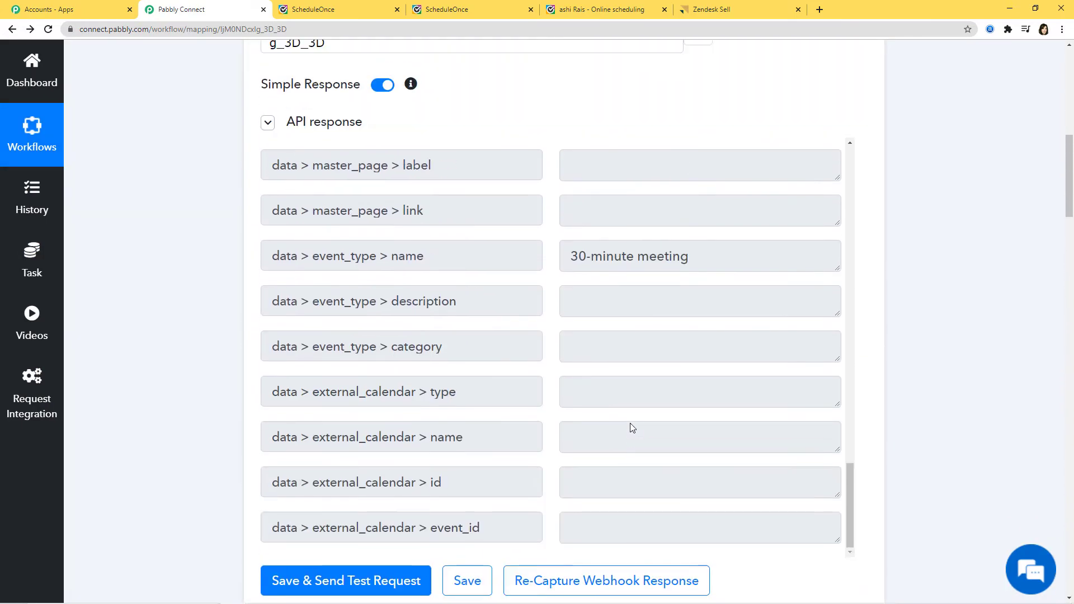
pyautogui.scroll(-3, 541, 337)
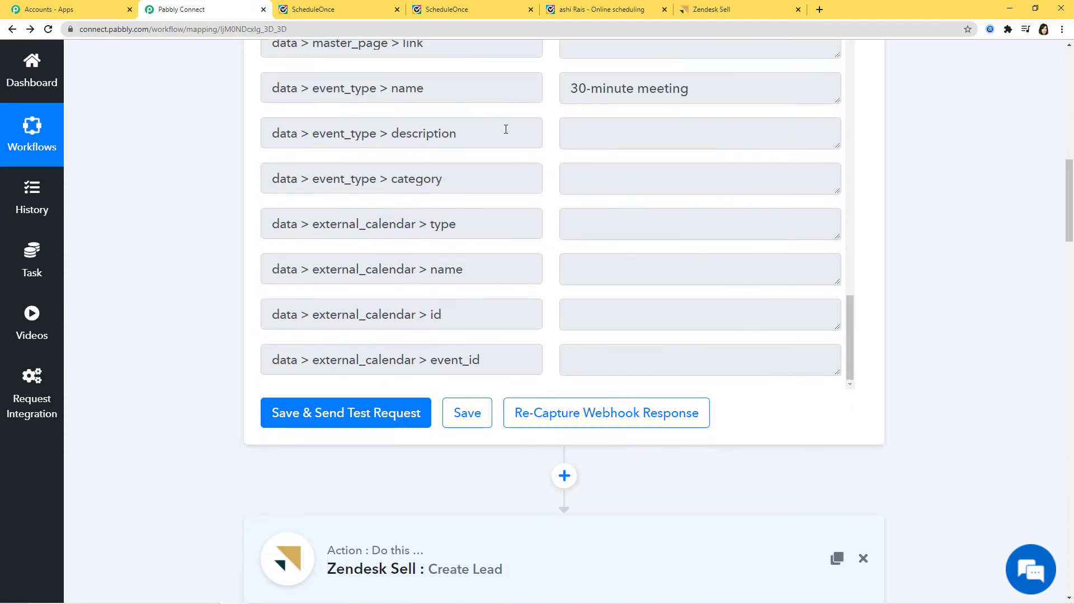
pyautogui.scroll(-8, 940, 513)
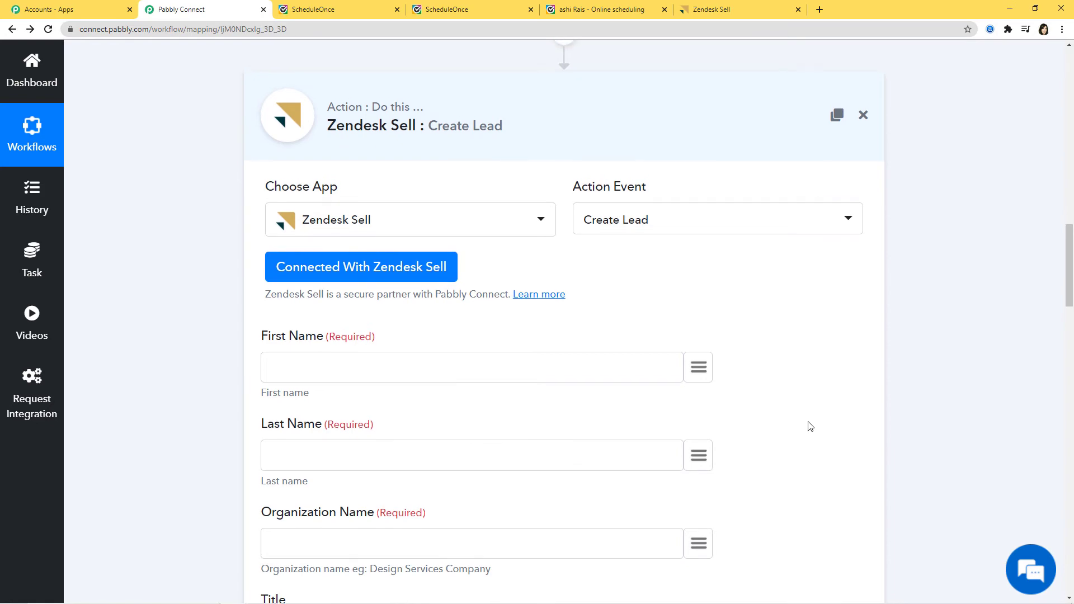
pyautogui.scroll(7, 668, 253)
pyautogui.scroll(10, 668, 253)
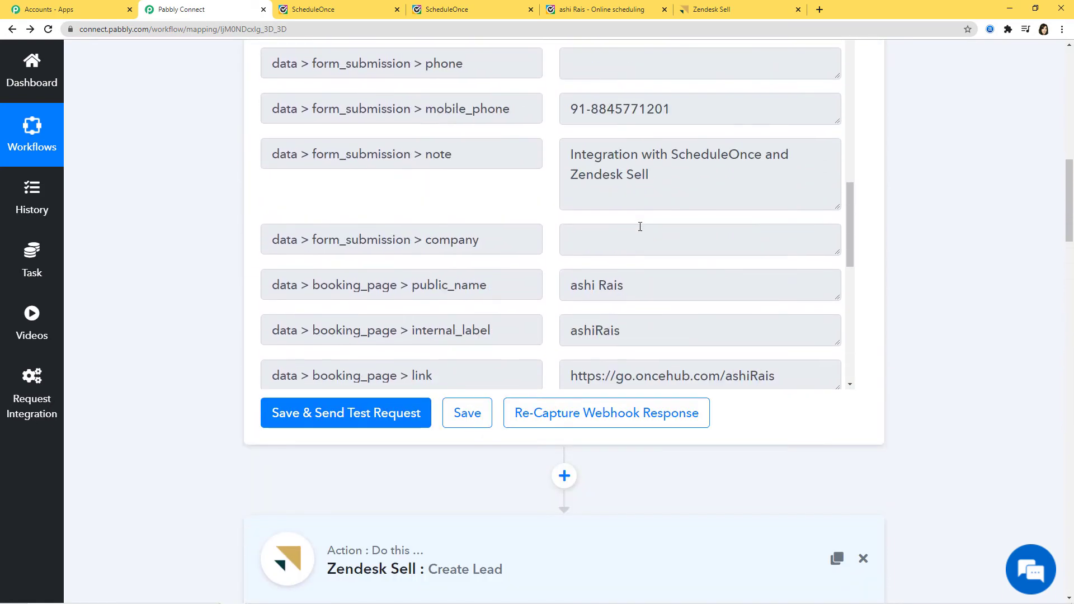
pyautogui.scroll(2, 640, 227)
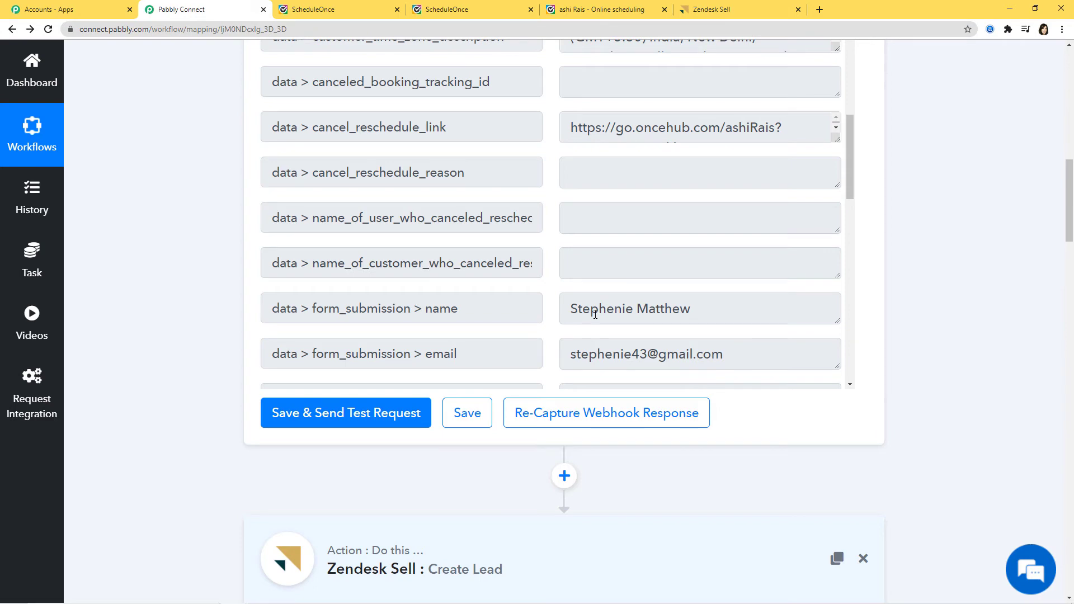
pyautogui.moveTo(696, 308); pyautogui.dragTo(566, 307)
pyautogui.click(613, 314)
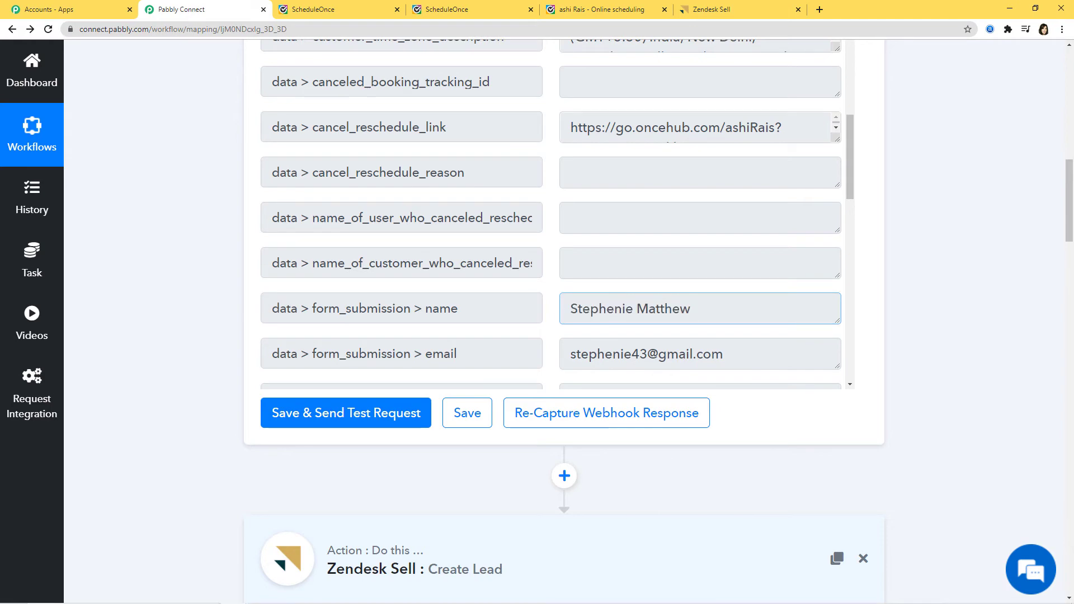
pyautogui.scroll(-3, 992, 356)
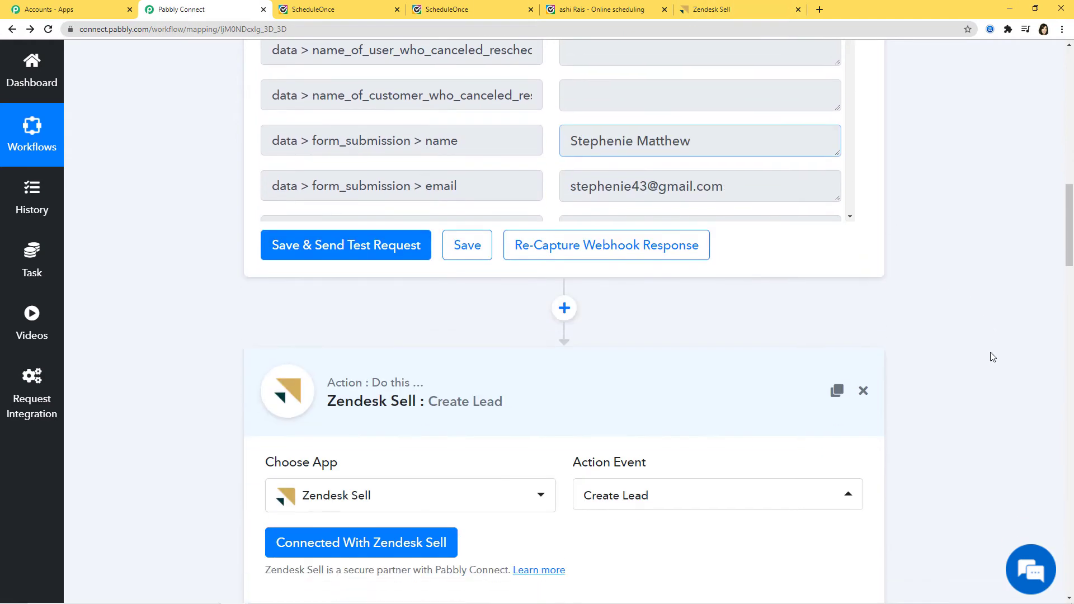
# Insert a Text Formatter step before Create Lead, set its action to Split Text, and connect it
pyautogui.click(564, 309)
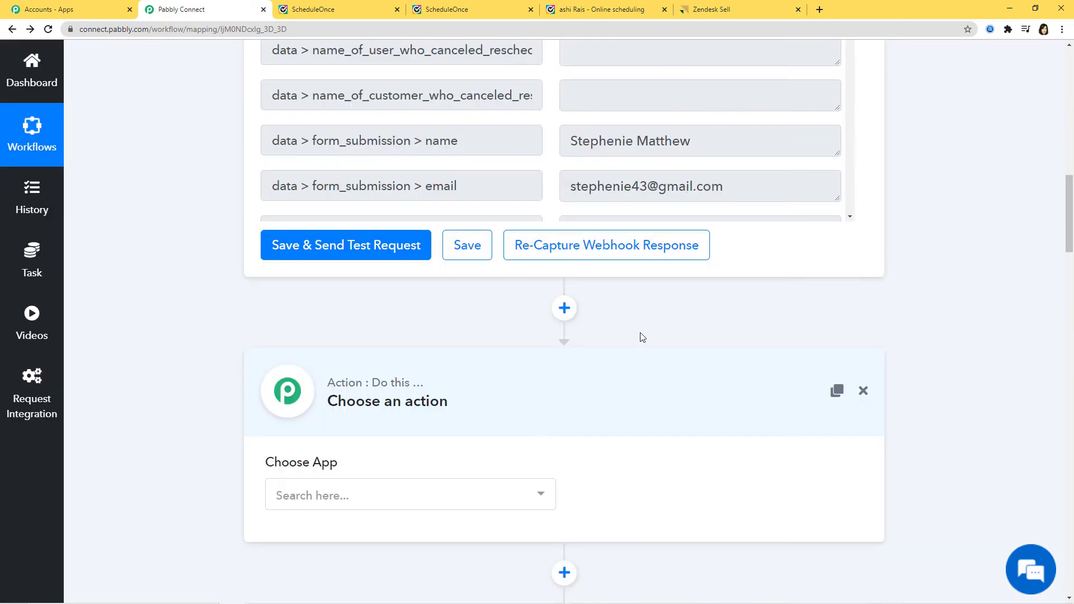
pyautogui.scroll(-3, 640, 336)
pyautogui.click(490, 335)
pyautogui.write('text')
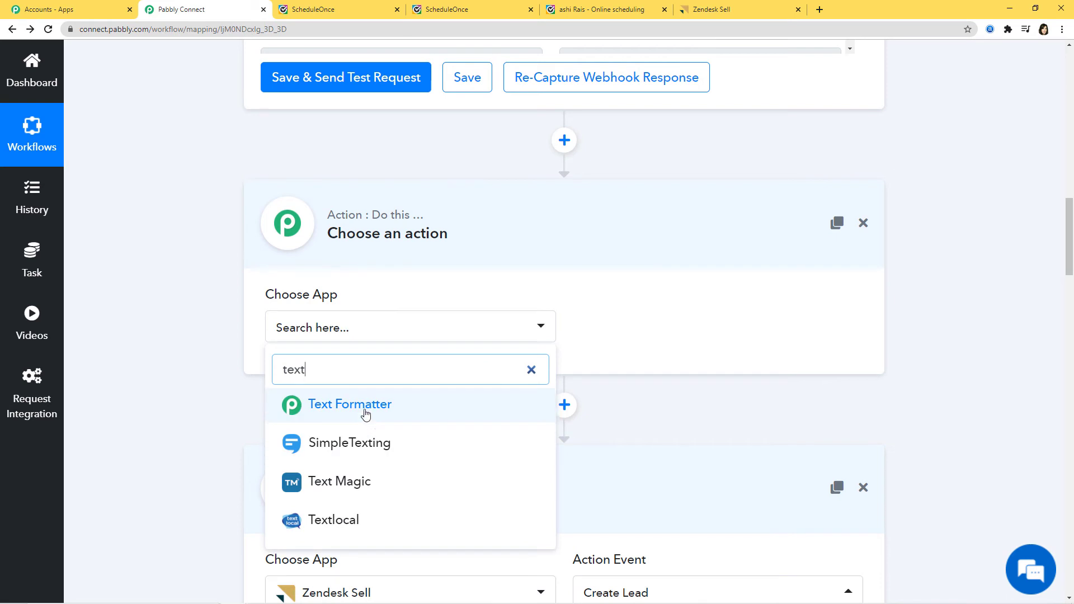
pyautogui.click(366, 413)
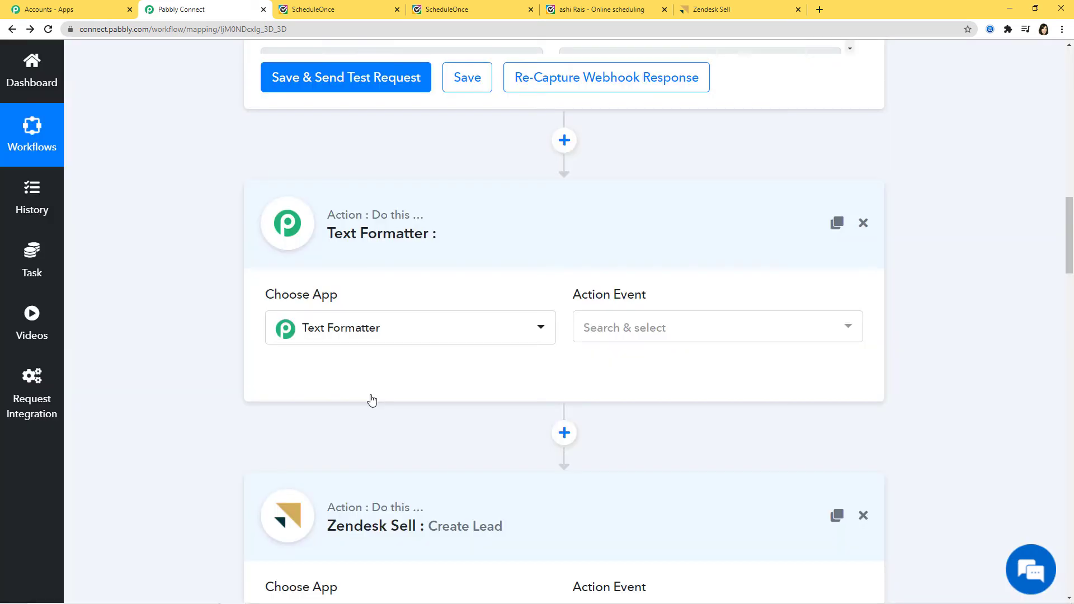
pyautogui.click(656, 332)
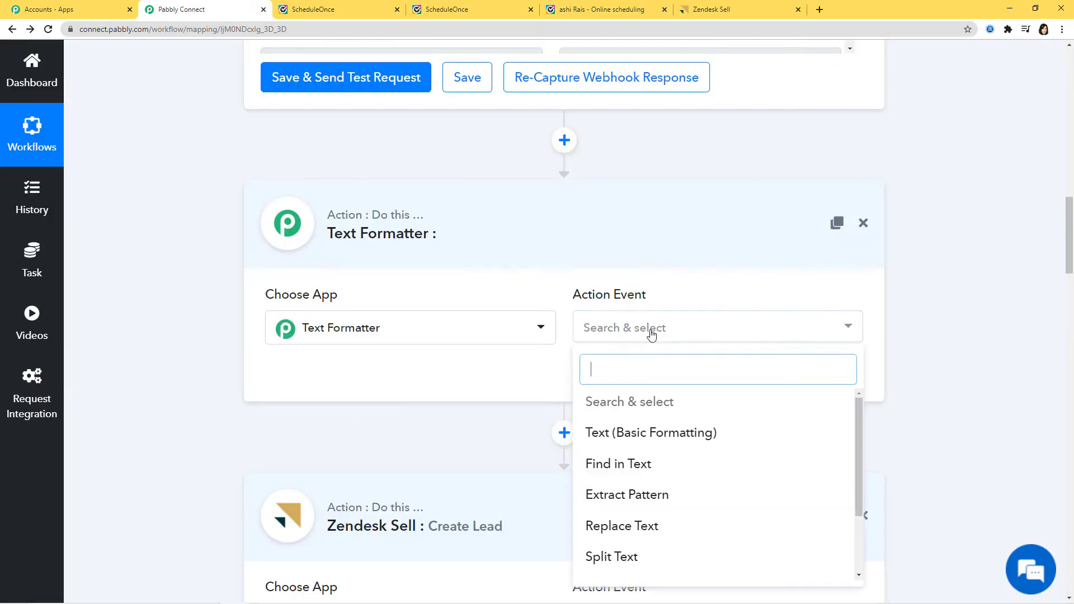
pyautogui.click(653, 566)
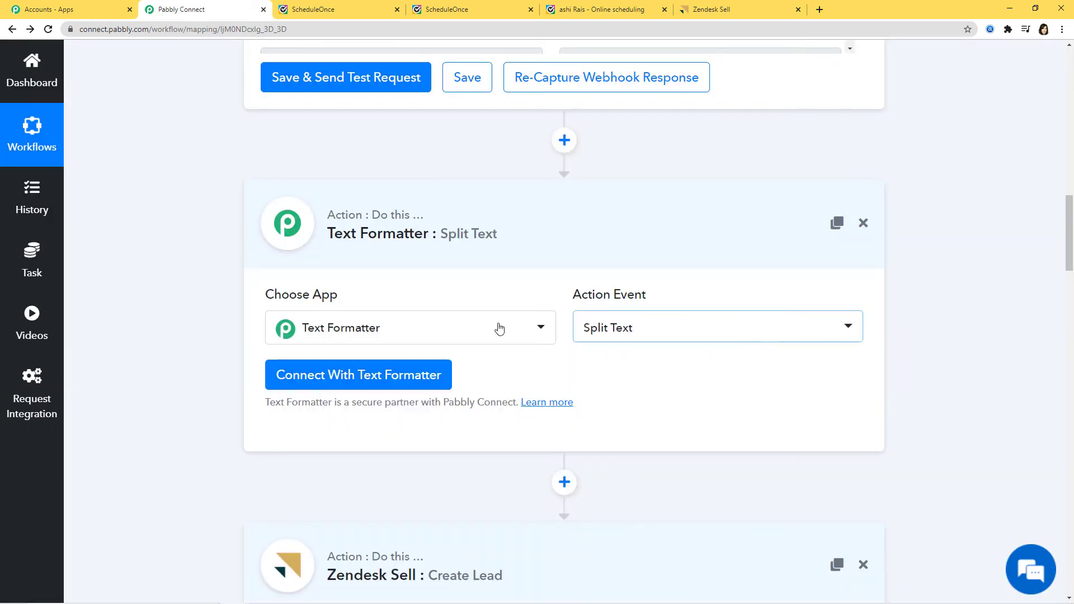
pyautogui.click(396, 379)
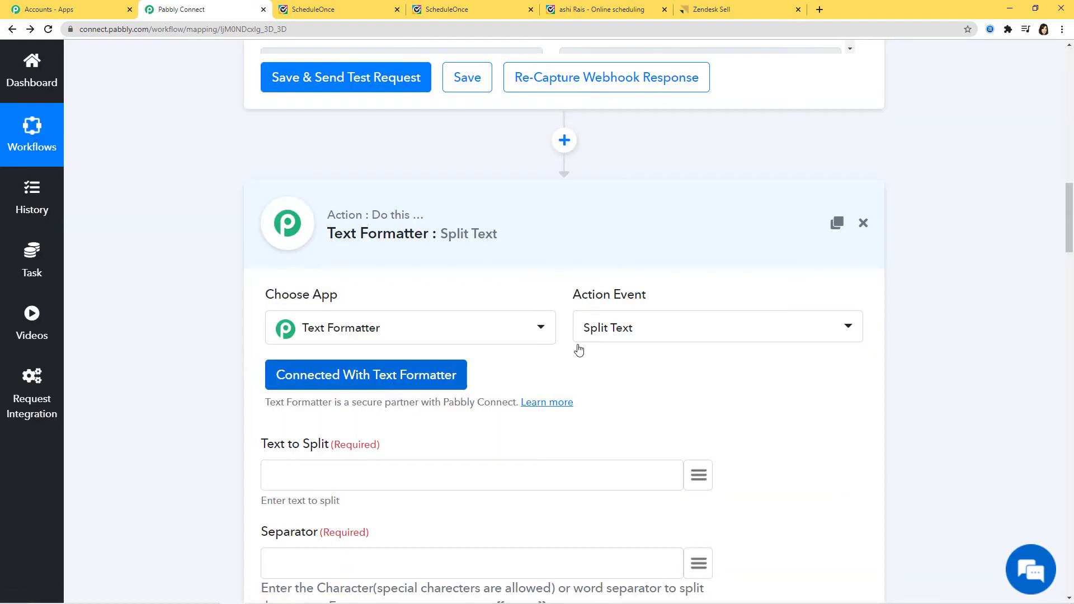
pyautogui.scroll(-4, 248, 200)
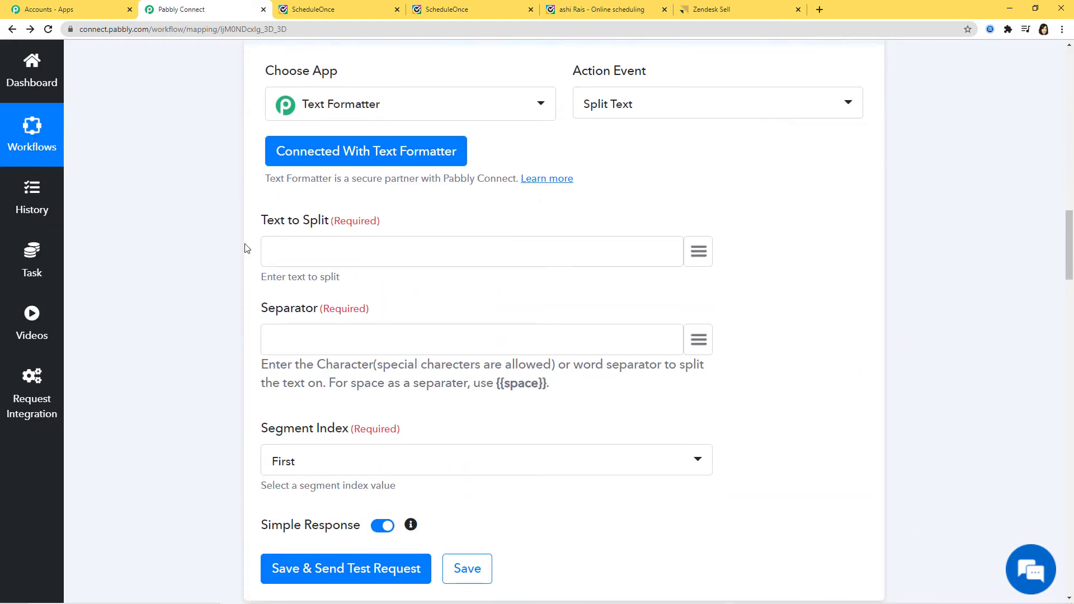
# Map the booking's form_submission name into Text to Split
pyautogui.click(702, 254)
pyautogui.scroll(-9, 671, 414)
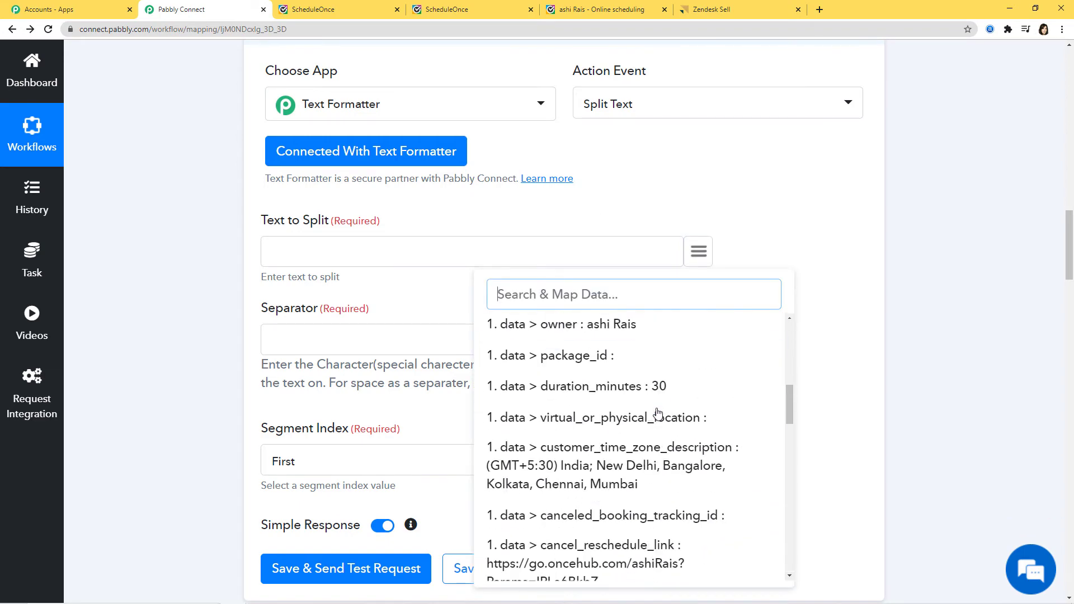
pyautogui.scroll(-6, 657, 413)
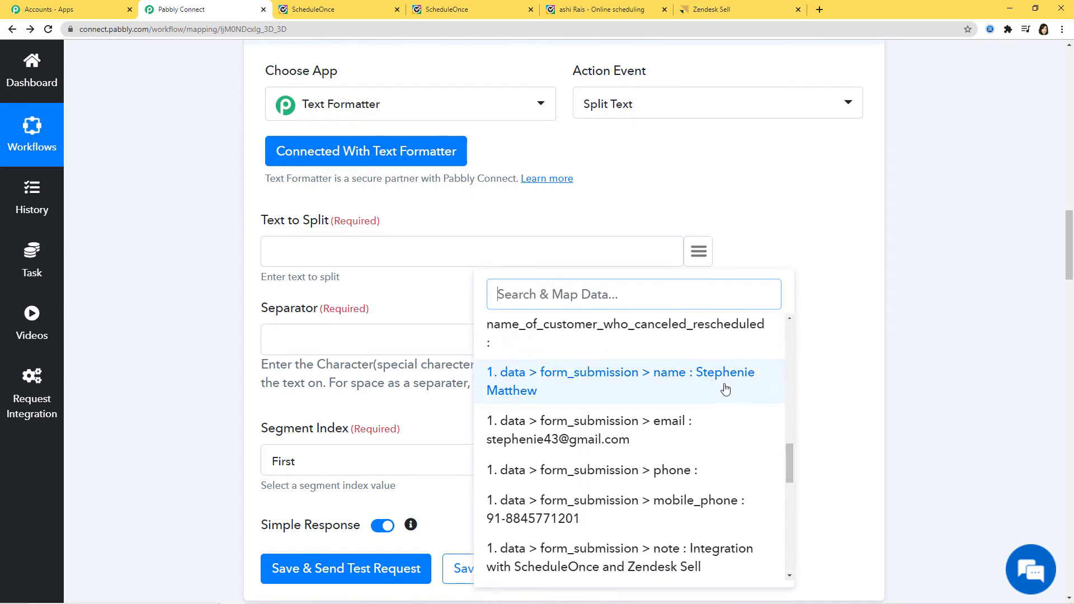
pyautogui.click(718, 385)
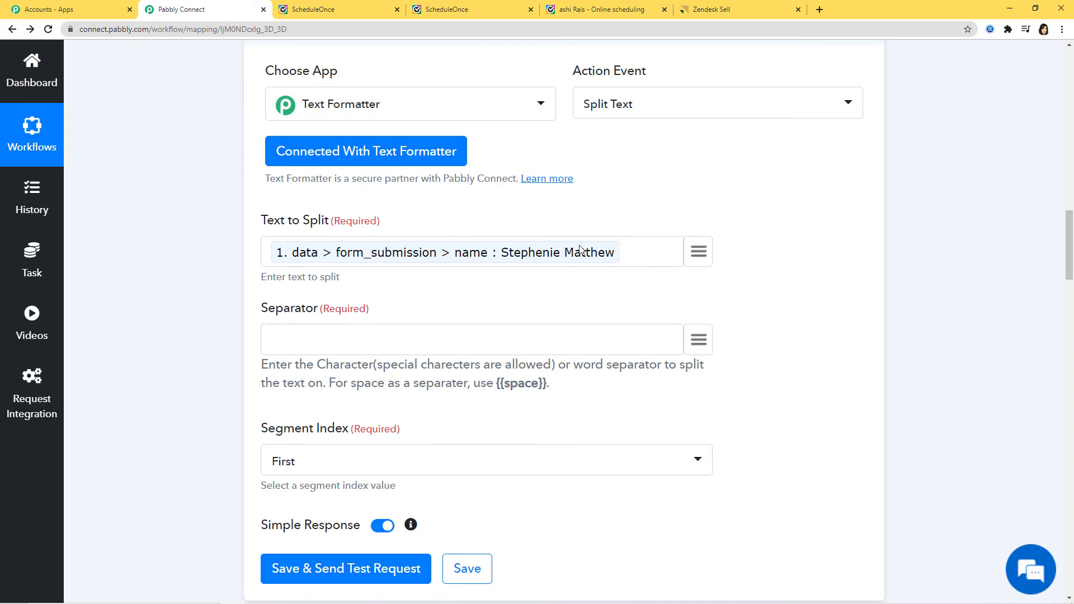
# Set the Separator to the {{space}} placeholder copied from the help text
pyautogui.click(562, 253)
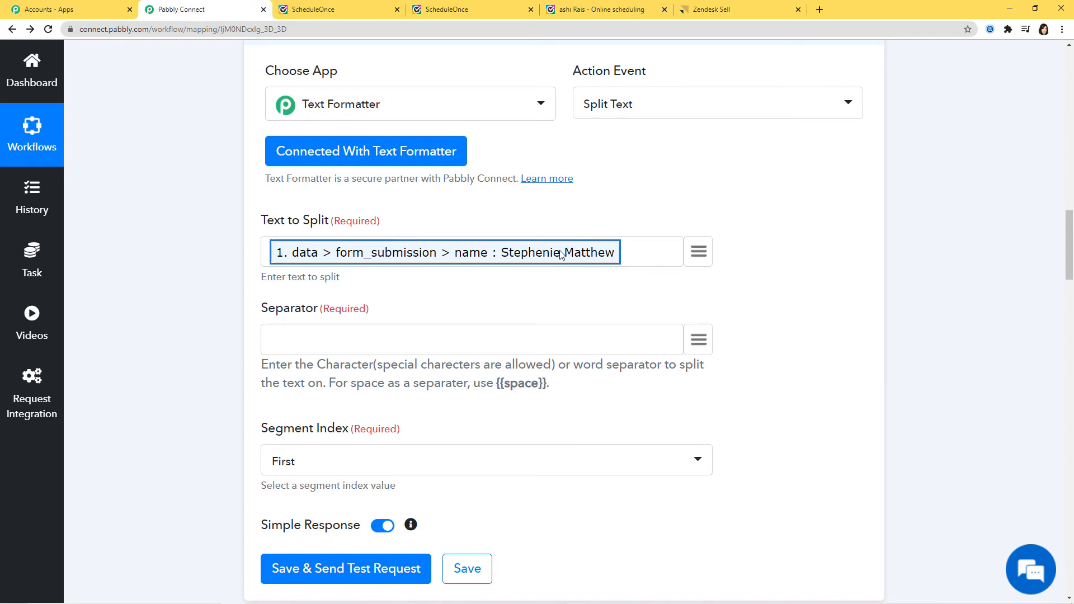
pyautogui.click(415, 385)
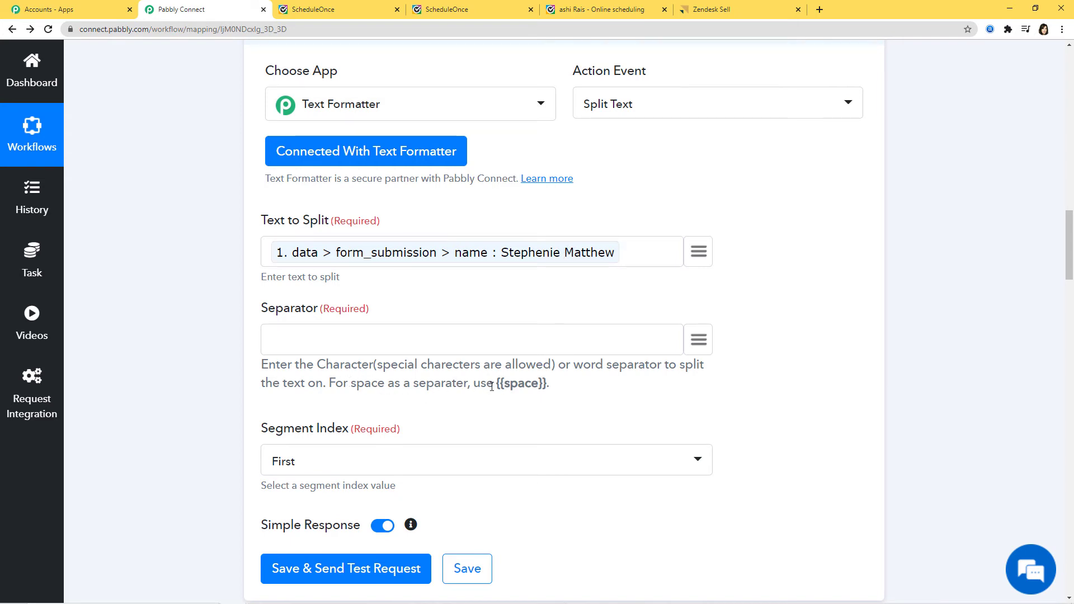
pyautogui.moveTo(496, 386); pyautogui.dragTo(546, 388)
pyautogui.hotkey('ctrl', 'c')
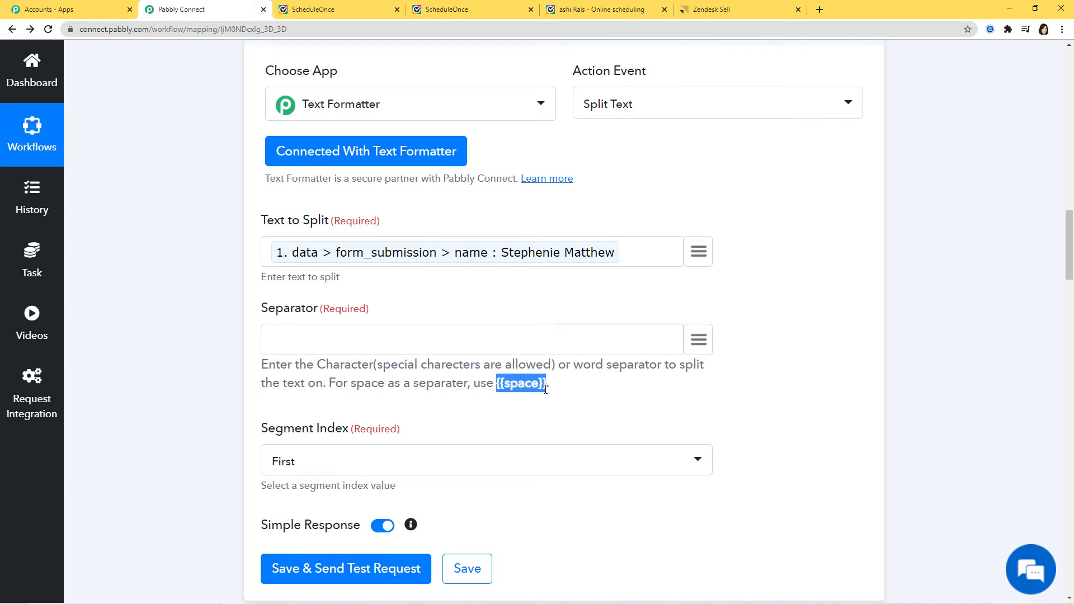
pyautogui.click(378, 333)
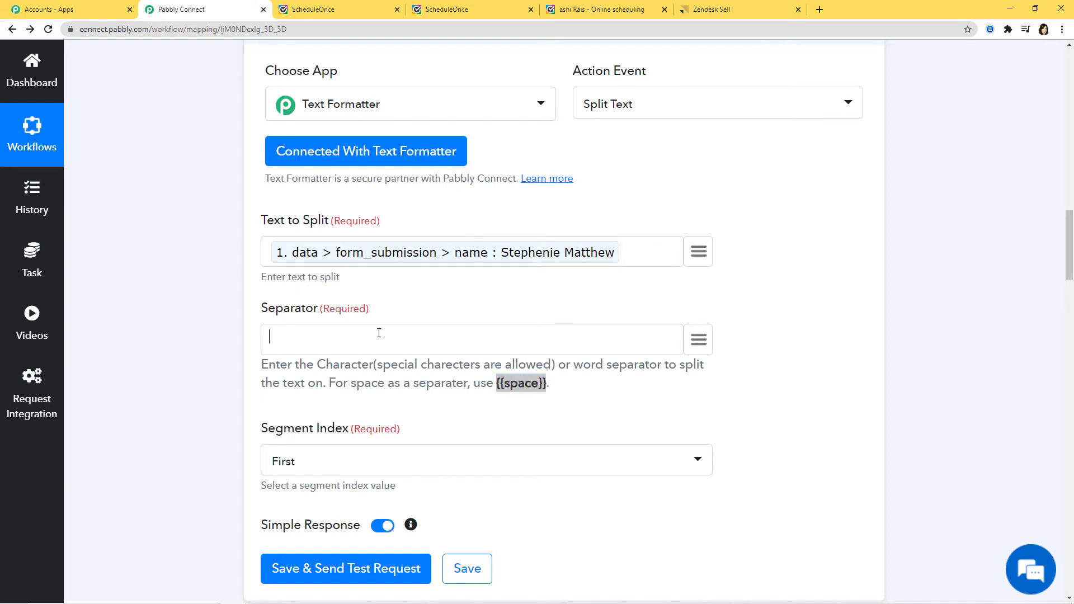
pyautogui.hotkey('ctrl', 'v')
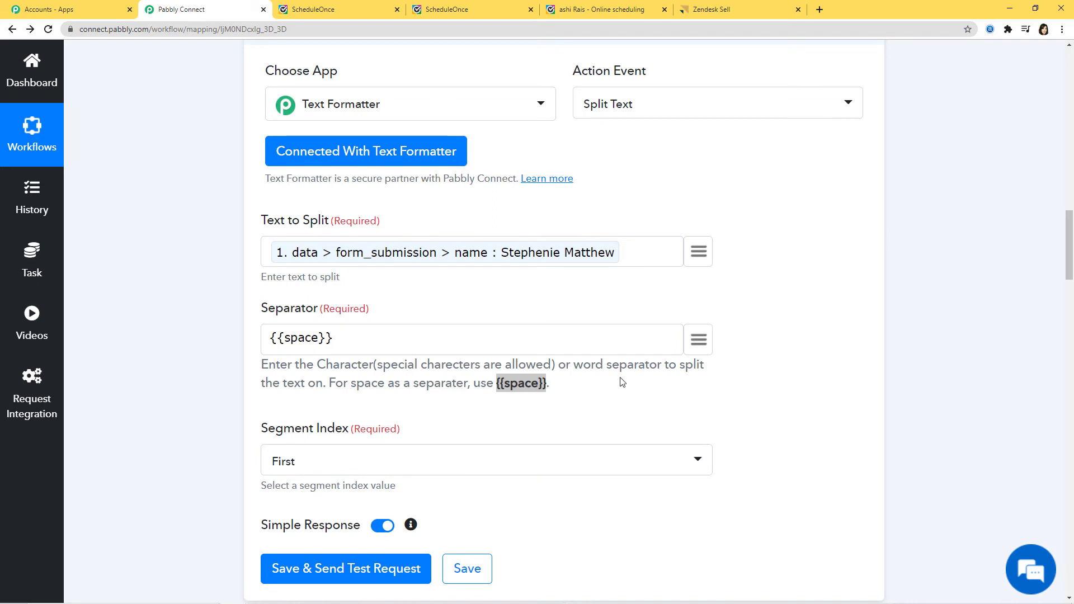
pyautogui.click(625, 403)
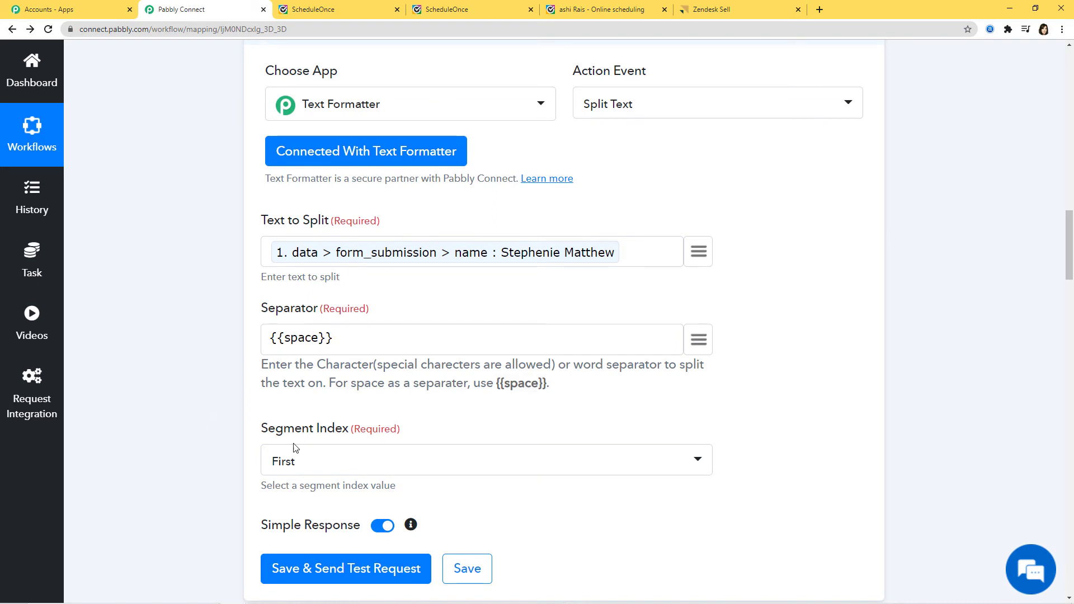
# Set Segment Index to All
pyautogui.click(547, 471)
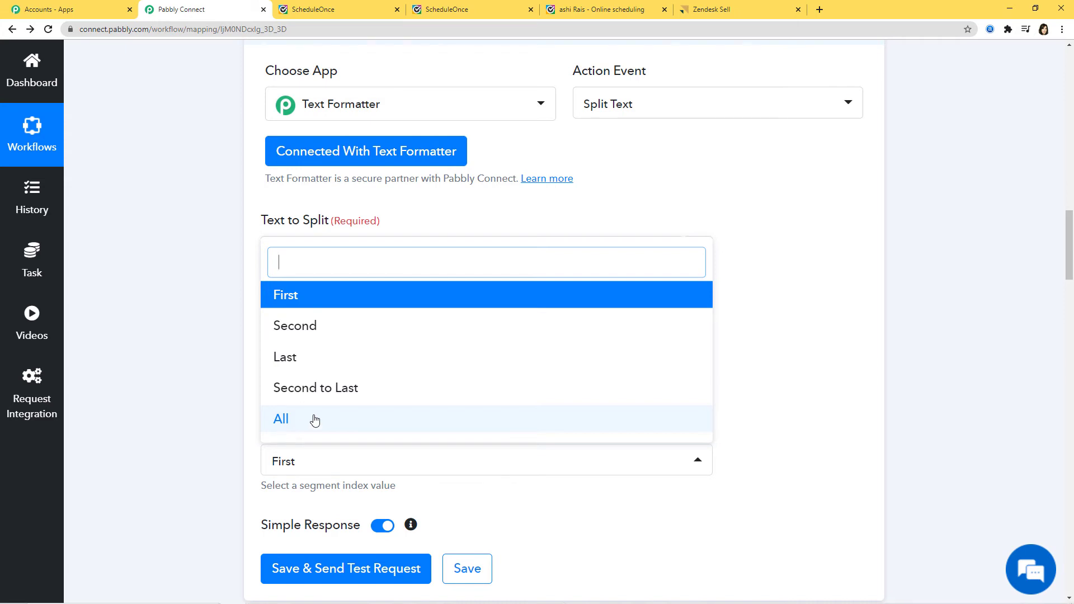
pyautogui.click(286, 421)
pyautogui.scroll(-1, 764, 466)
pyautogui.scroll(-1, 764, 466)
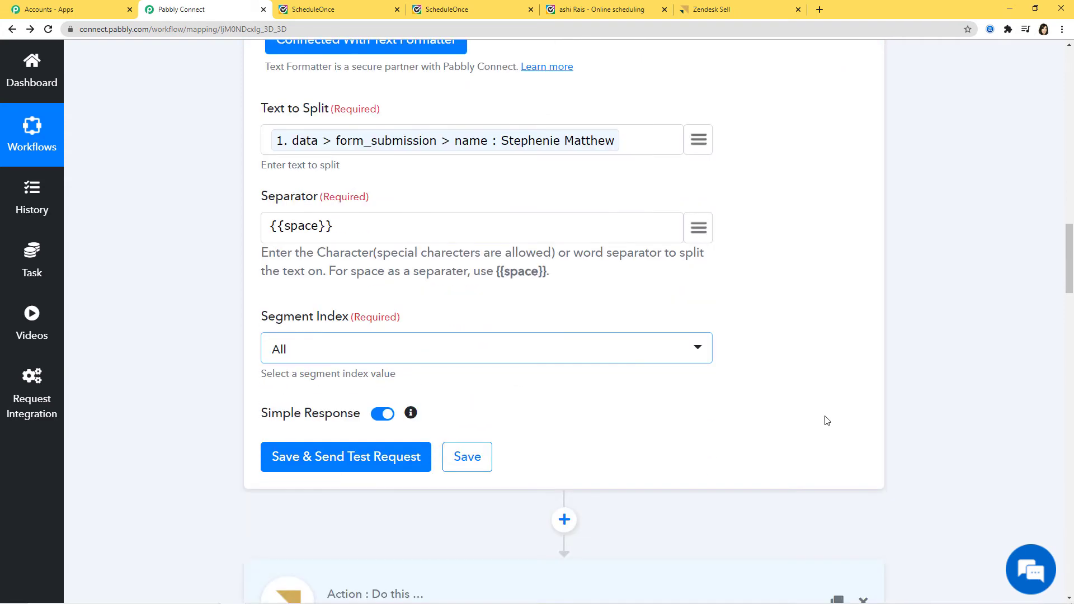
# Test the Split Text step, check the first and last names in result 0 and 1, and save
pyautogui.click(347, 456)
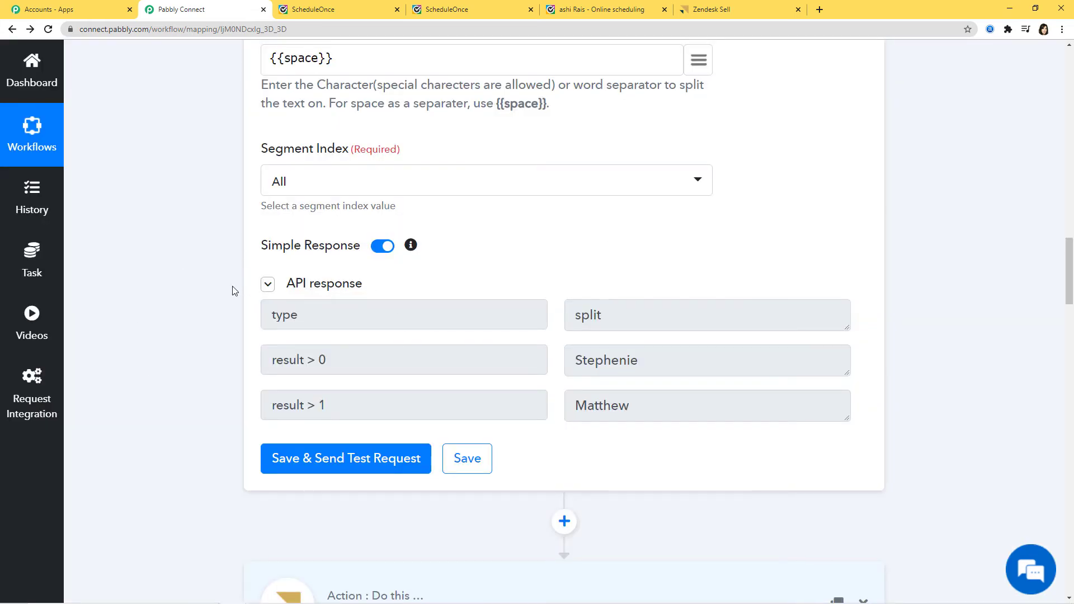
pyautogui.moveTo(576, 361); pyautogui.dragTo(637, 361)
pyautogui.click(616, 364)
pyautogui.moveTo(588, 407); pyautogui.dragTo(633, 398)
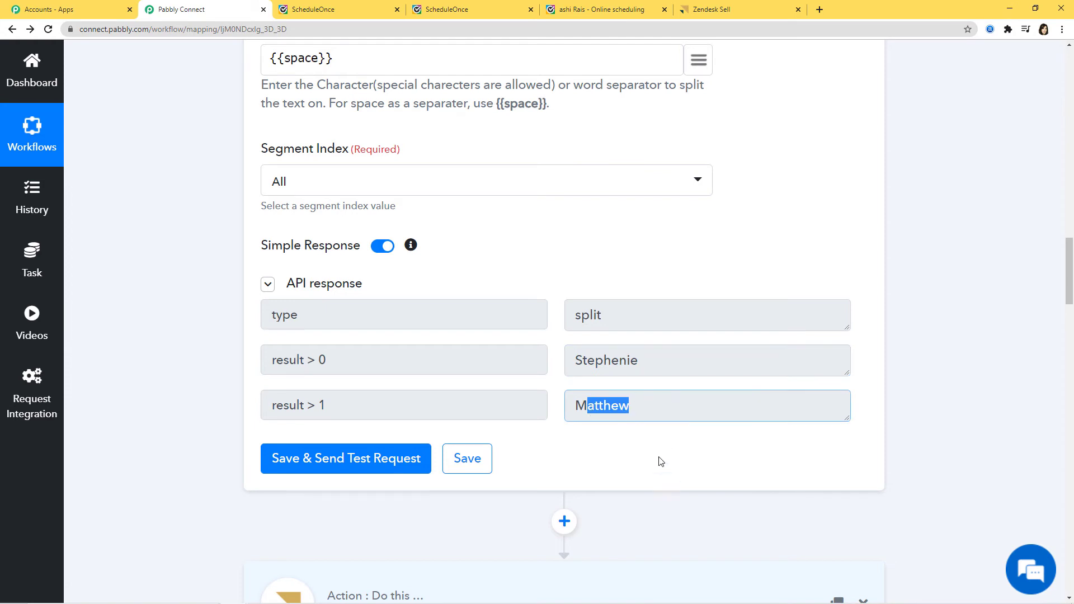
pyautogui.click(614, 404)
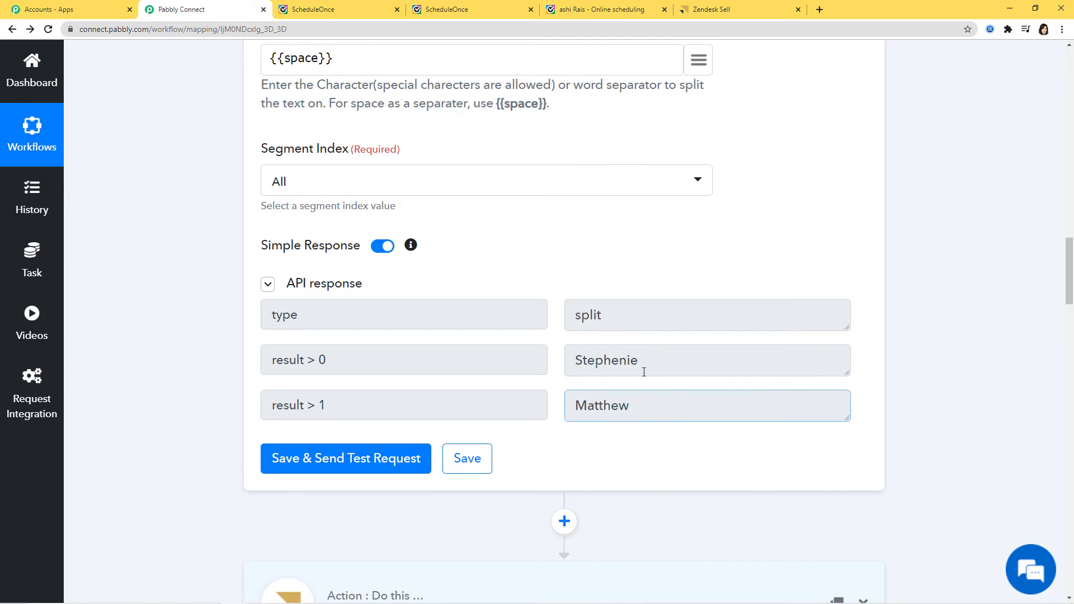
pyautogui.click(482, 453)
# Confirm the existing Zendesk Sell connection credentials
pyautogui.scroll(-7, 656, 401)
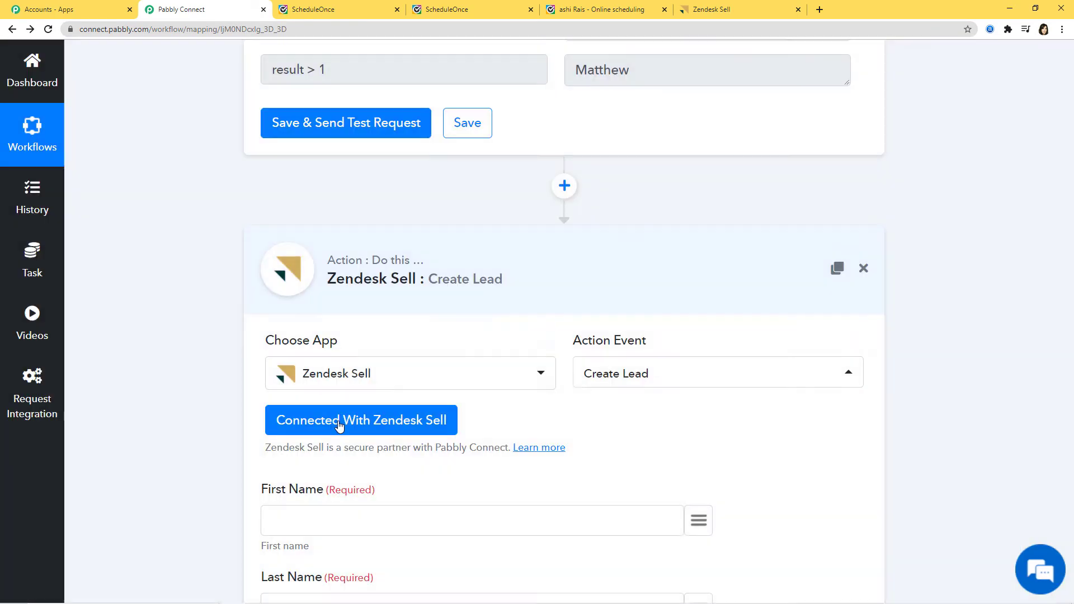
pyautogui.click(340, 427)
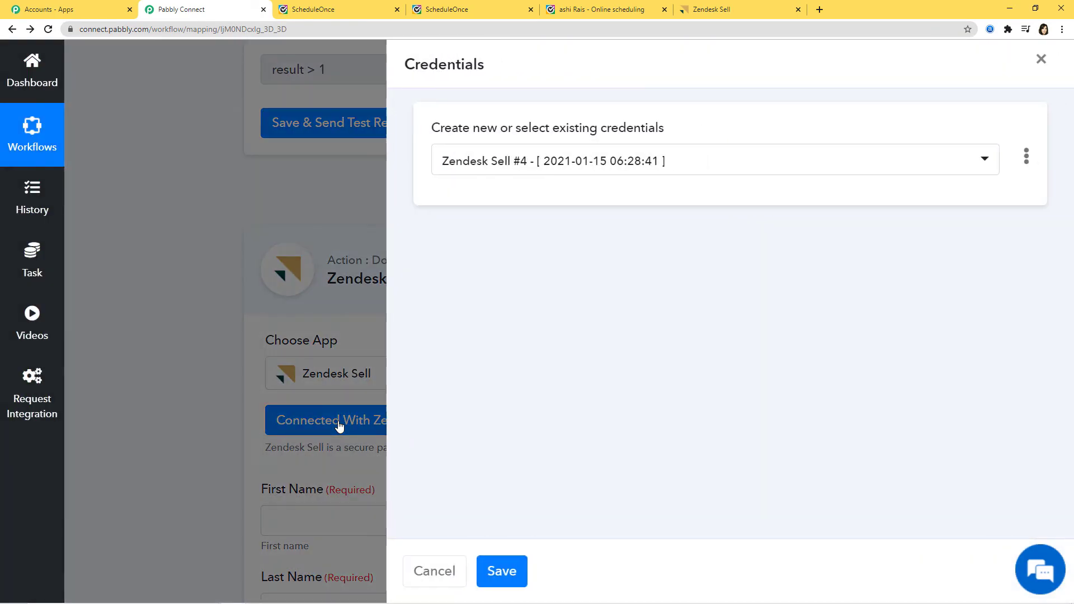
pyautogui.click(484, 558)
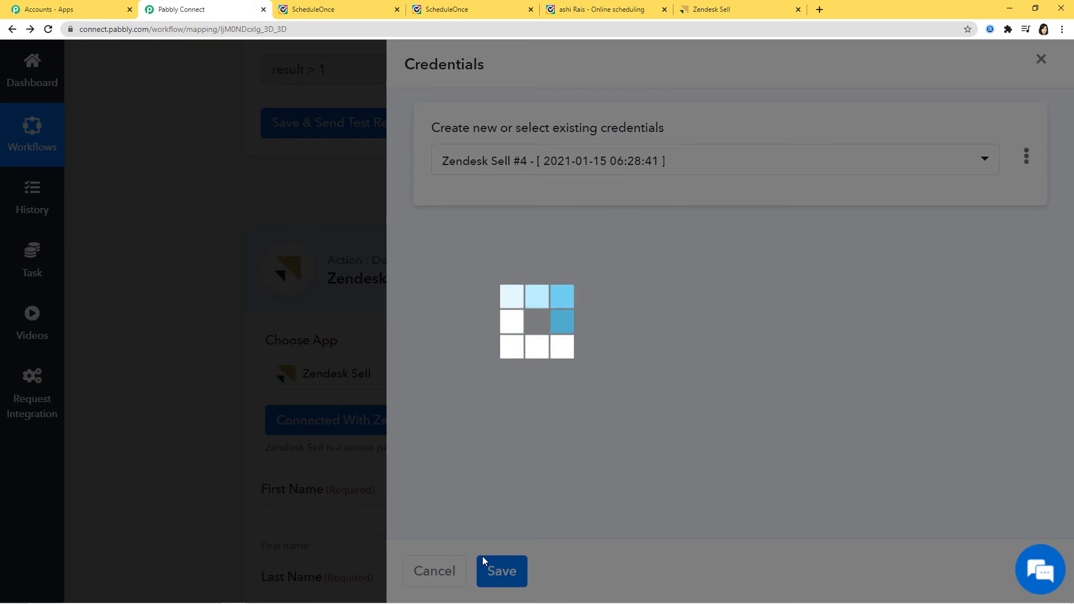
# Map split result 0 to First Name and result 1 to Last Name
pyautogui.scroll(-4, 188, 218)
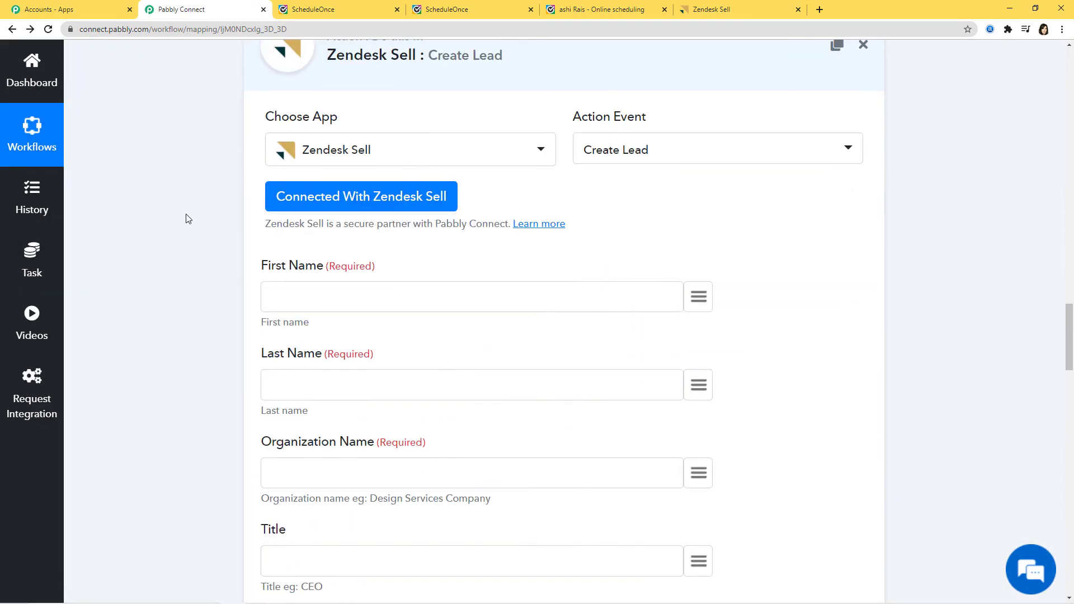
pyautogui.click(701, 298)
pyautogui.scroll(-8, 695, 448)
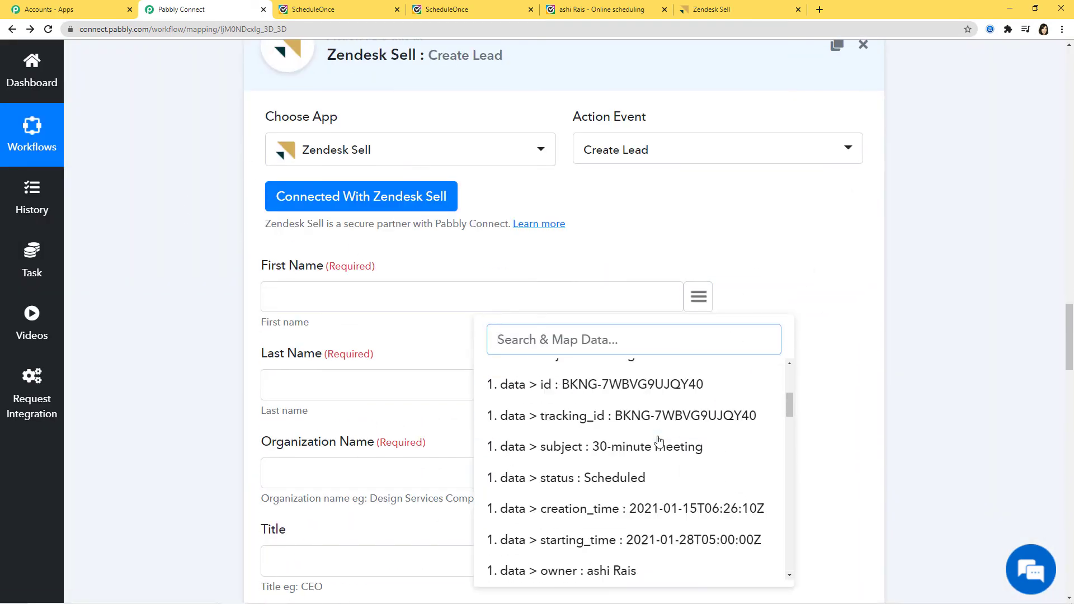
pyautogui.scroll(-10, 660, 428)
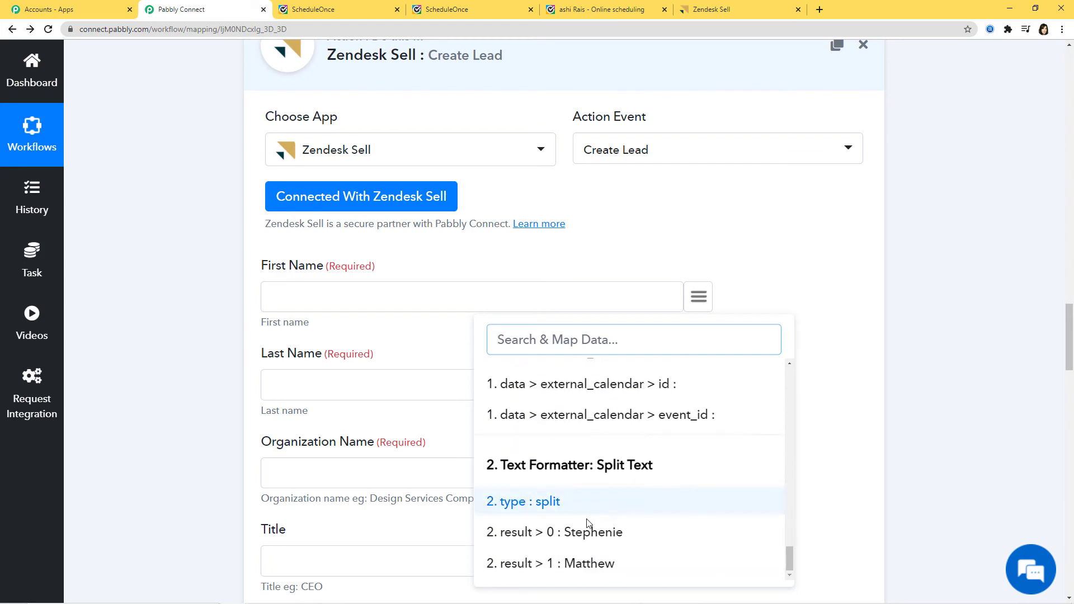
pyautogui.click(590, 538)
pyautogui.click(698, 385)
pyautogui.scroll(-5, 620, 252)
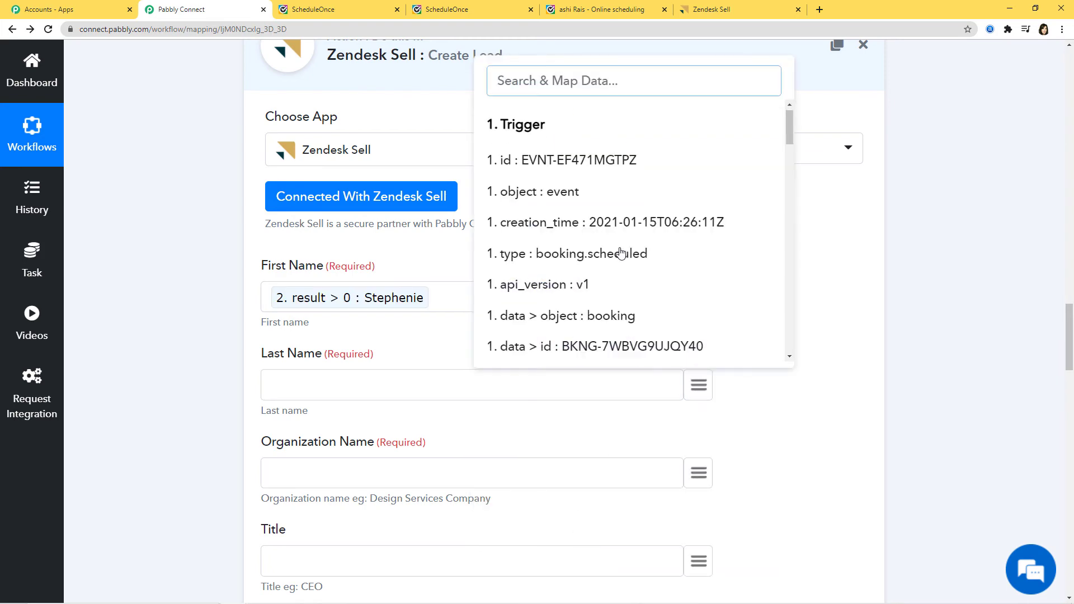
pyautogui.scroll(-8, 620, 251)
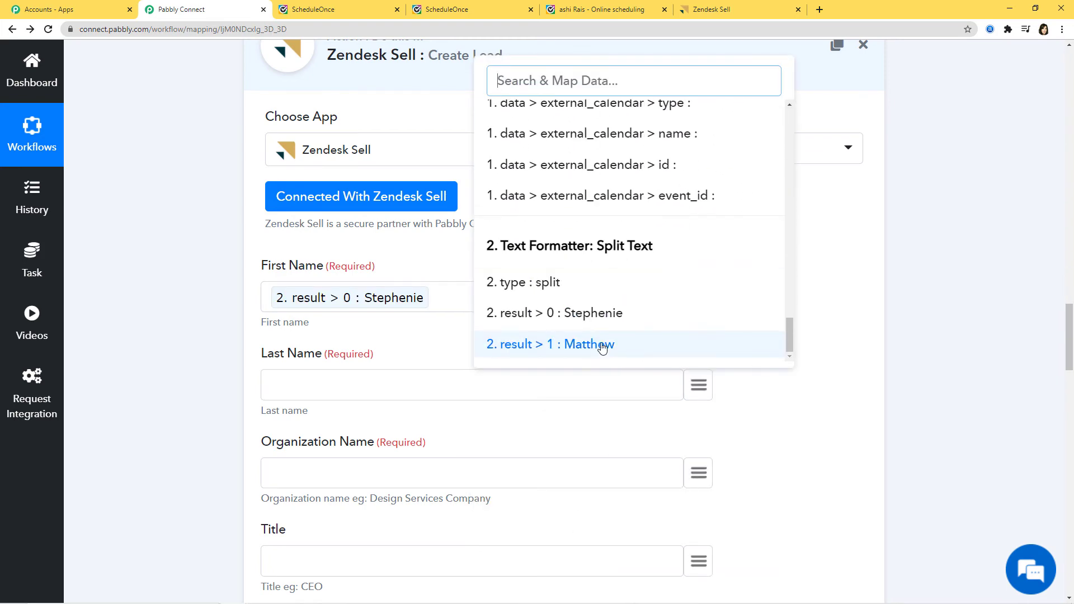
pyautogui.click(599, 344)
pyautogui.scroll(-3, 770, 460)
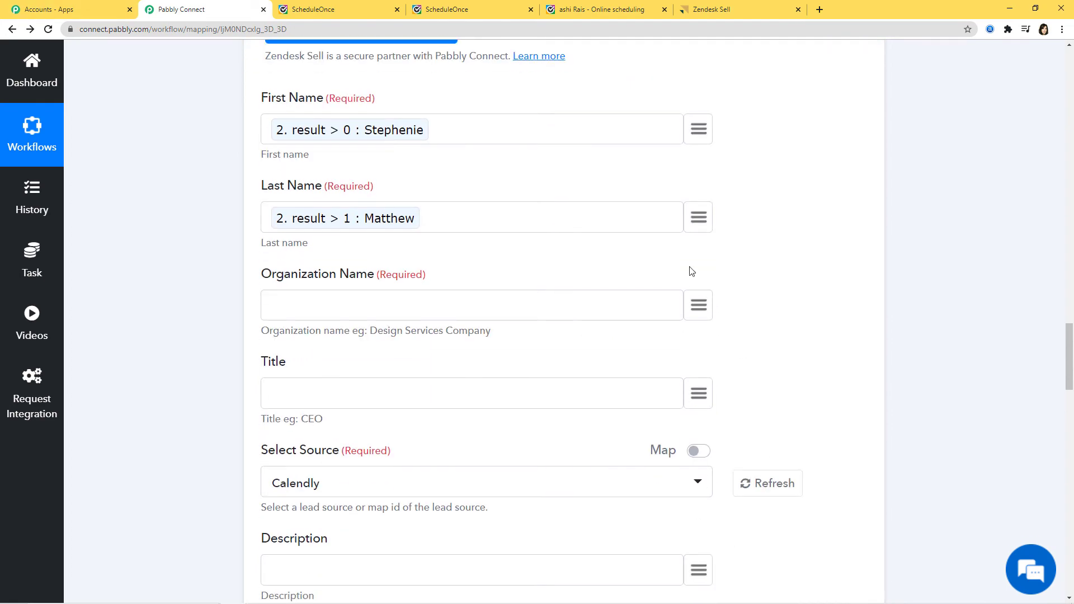
# Set the lead's Organization Name to 'Pabbly Connect'
pyautogui.click(699, 306)
pyautogui.scroll(-3, 668, 430)
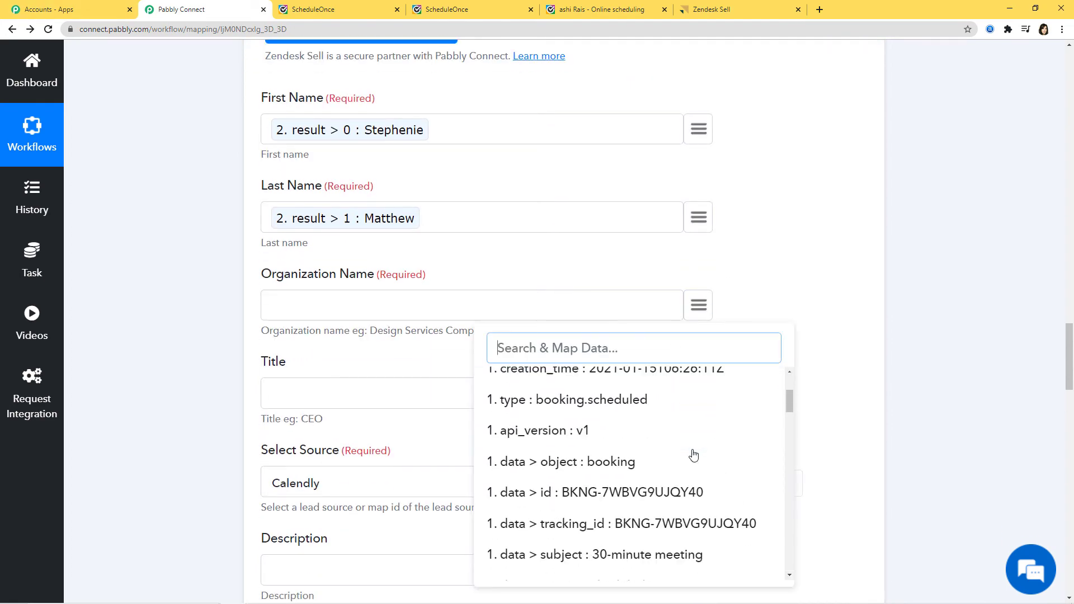
pyautogui.scroll(-1, 694, 455)
pyautogui.write('comp')
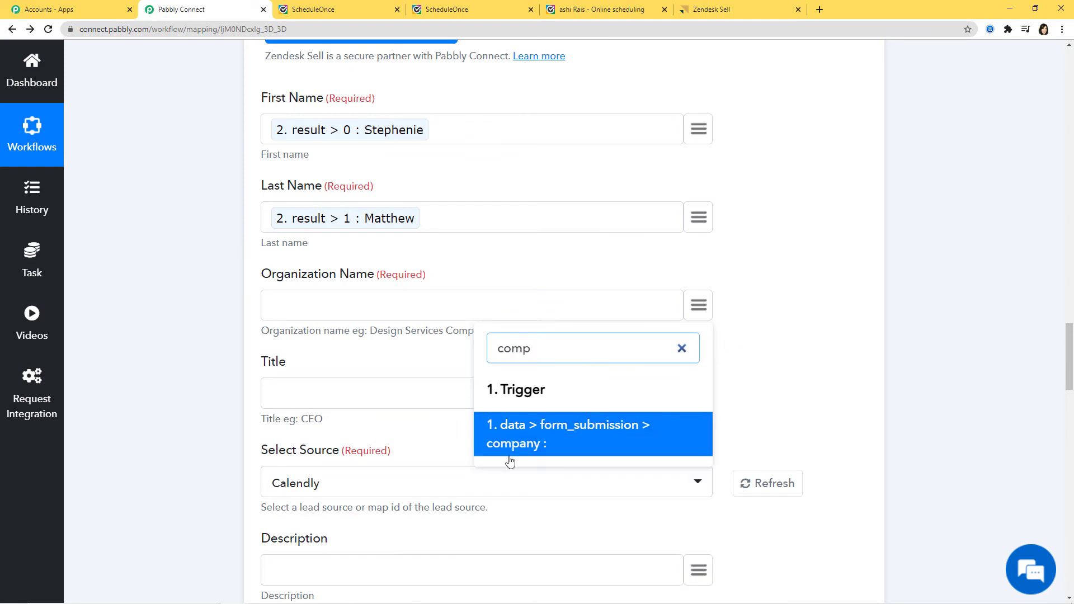
pyautogui.click(821, 374)
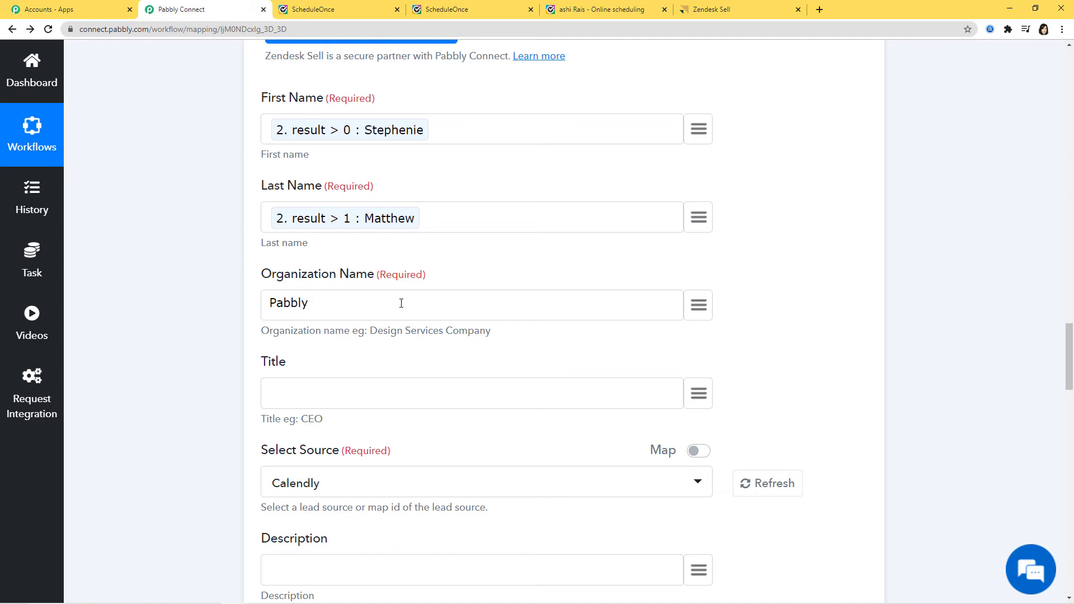
pyautogui.write('nect')
# Review the lead source options and leave Calendly as the source
pyautogui.scroll(-4, 805, 356)
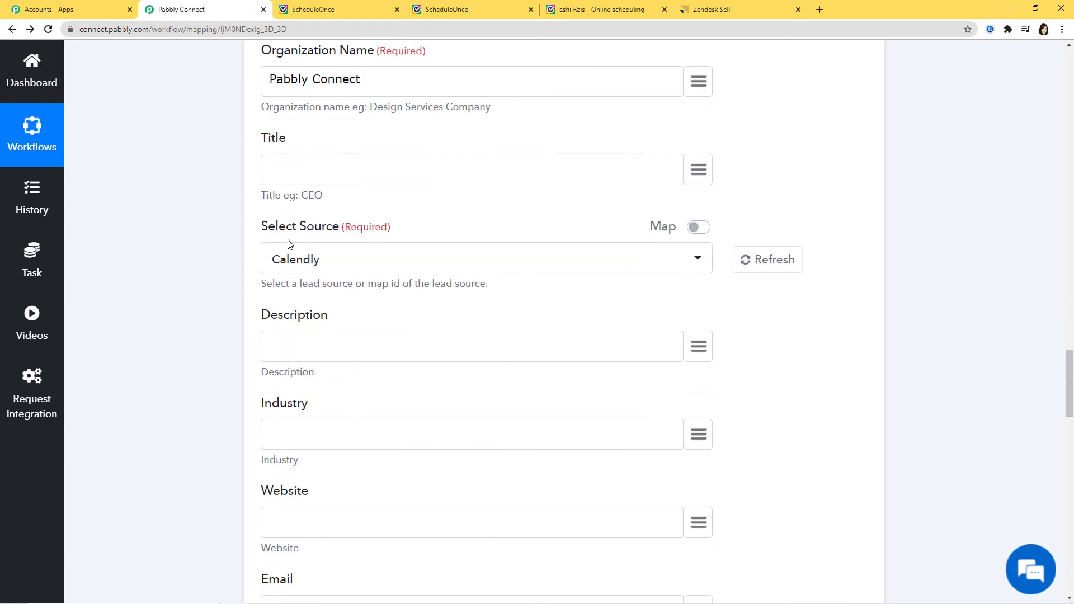
pyautogui.click(362, 262)
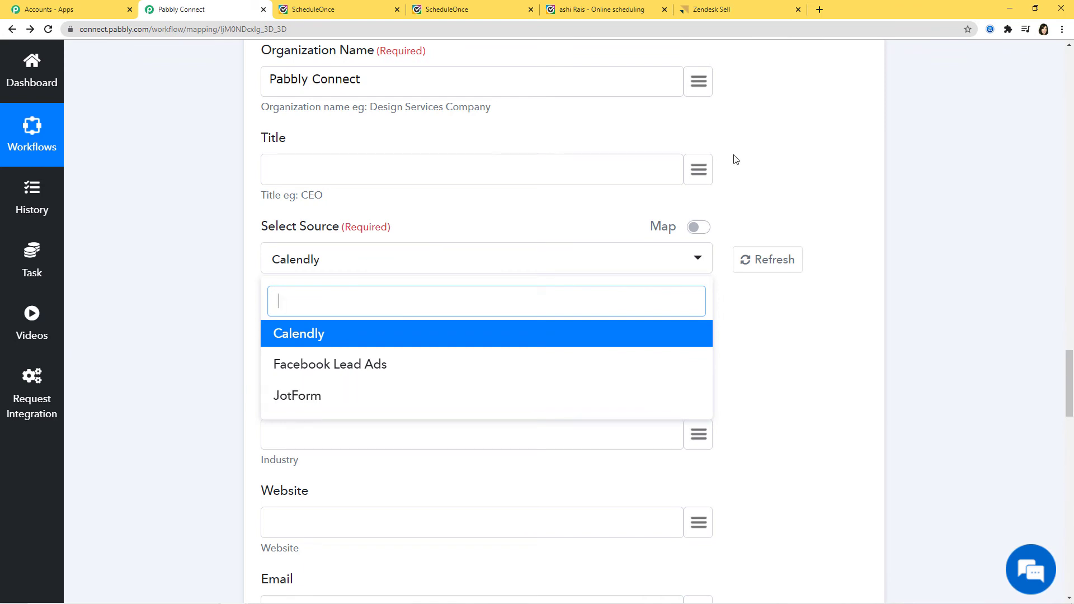
pyautogui.click(797, 358)
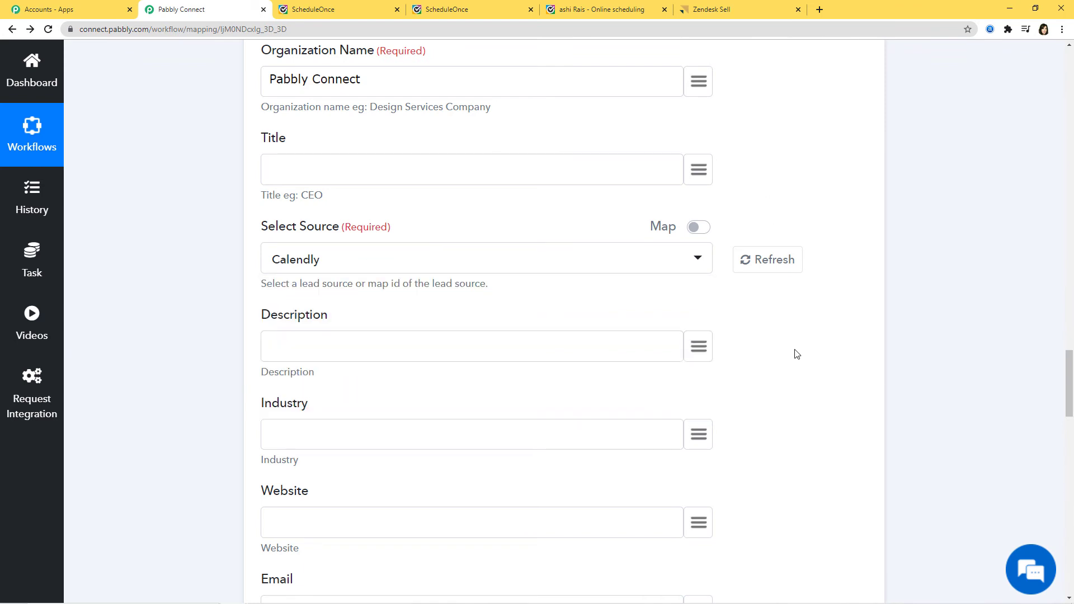
# Add ScheduleOnce as a new lead source in Zendesk Sell's lead customization settings
pyautogui.click(727, 10)
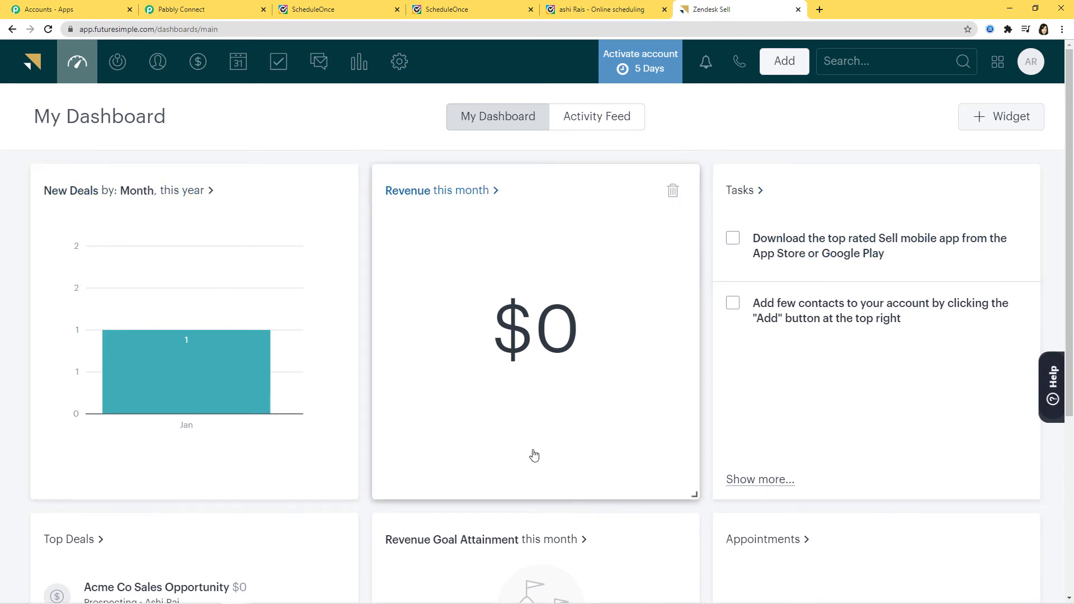
pyautogui.click(400, 62)
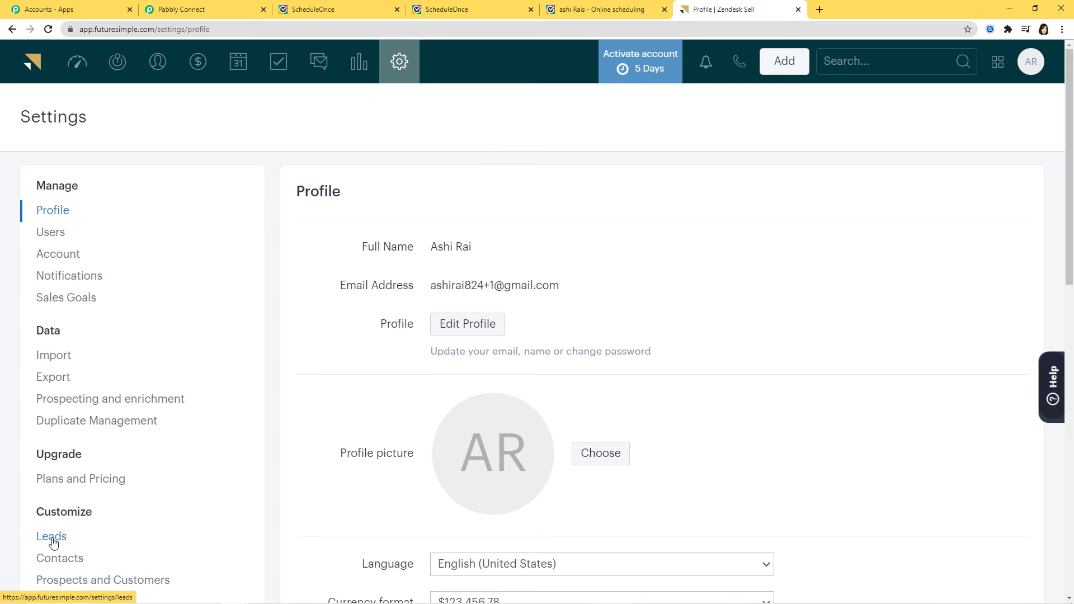
pyautogui.click(52, 539)
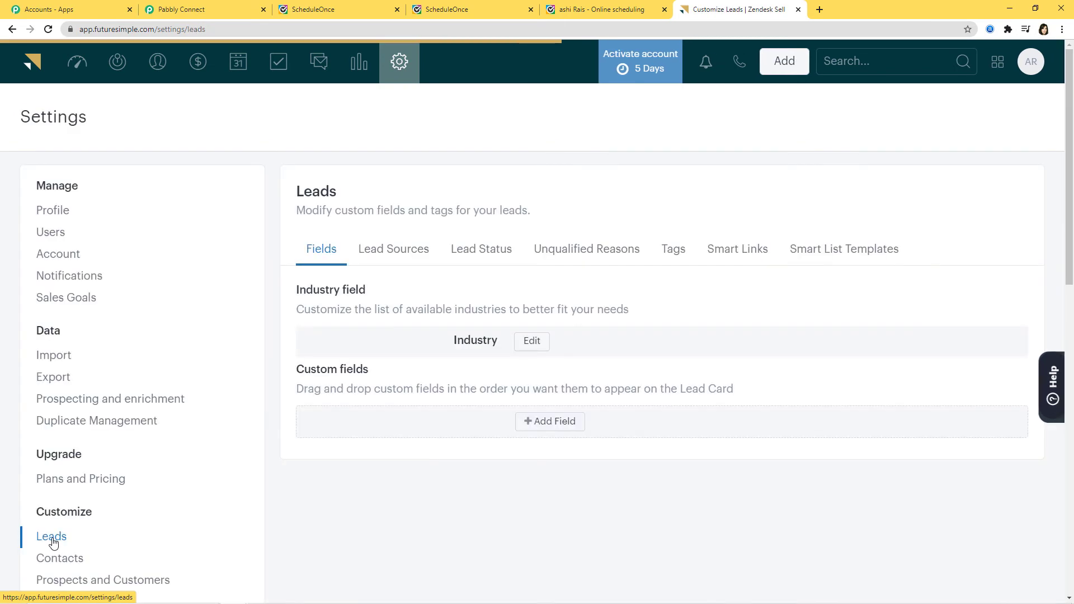
pyautogui.click(405, 253)
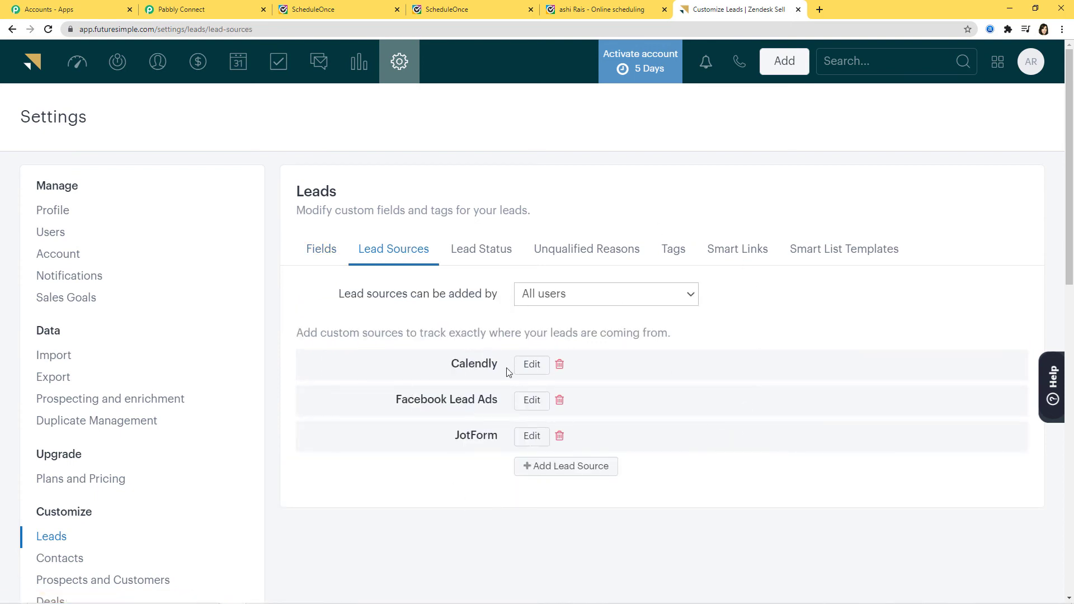
pyautogui.click(576, 468)
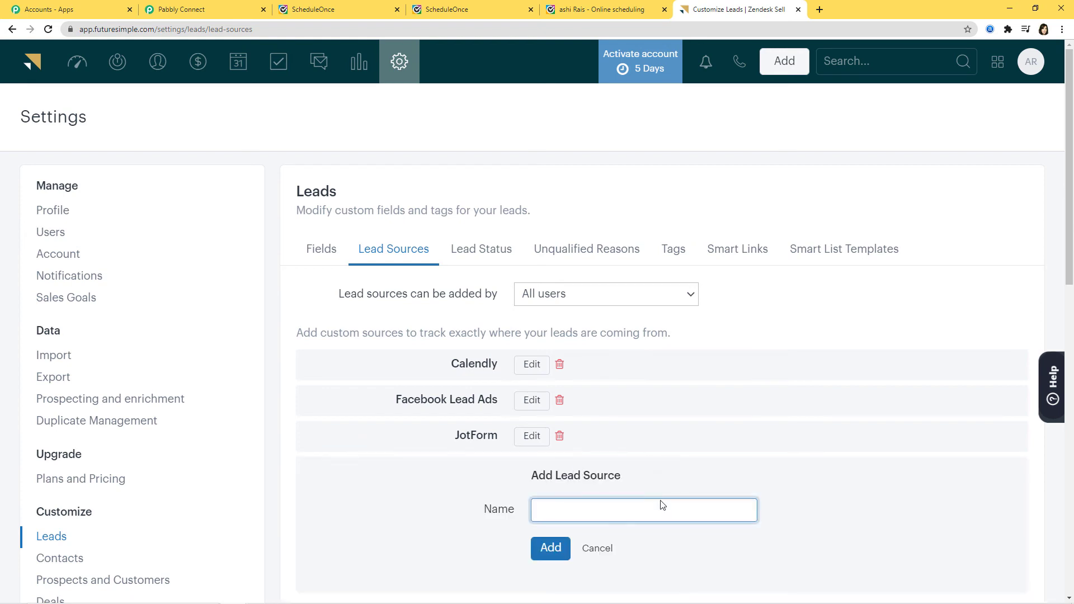
pyautogui.write('Sch')
pyautogui.click(550, 547)
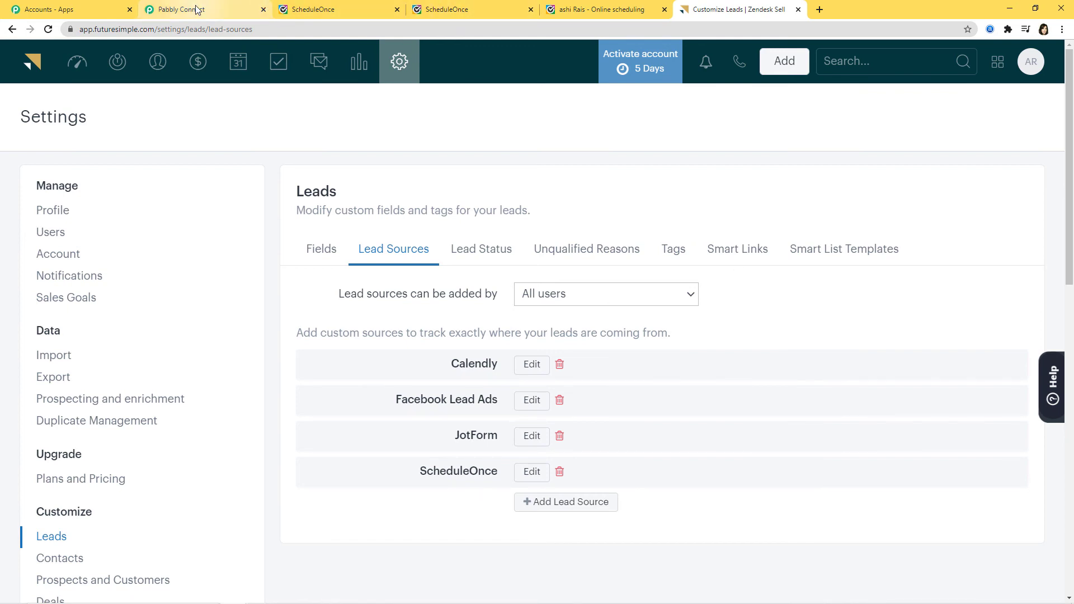
pyautogui.click(212, 11)
# Refresh the lead sources and select ScheduleOnce as the source
pyautogui.click(770, 265)
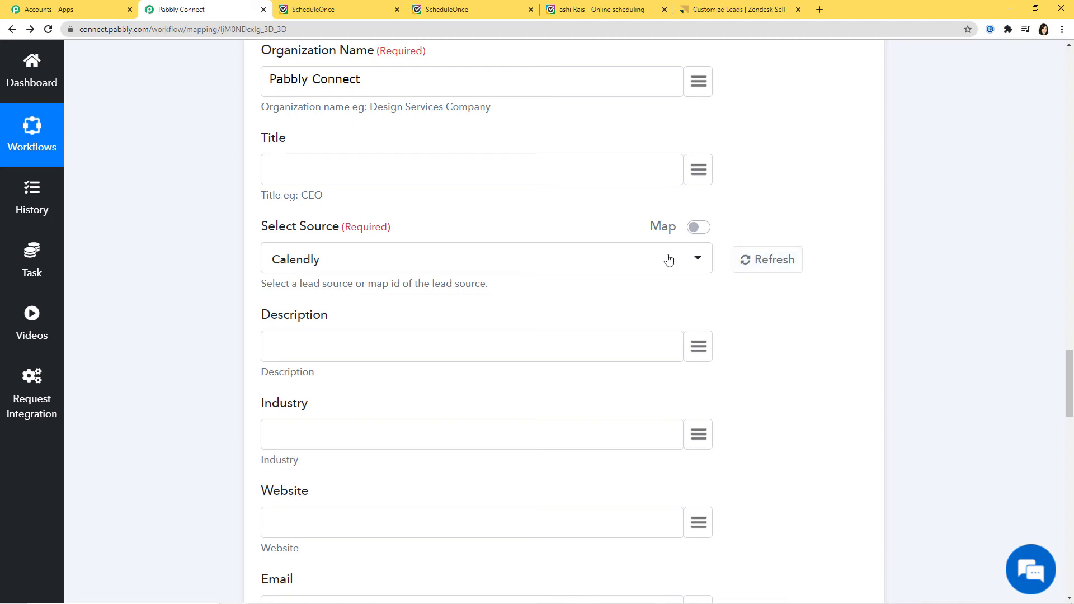
pyautogui.click(669, 261)
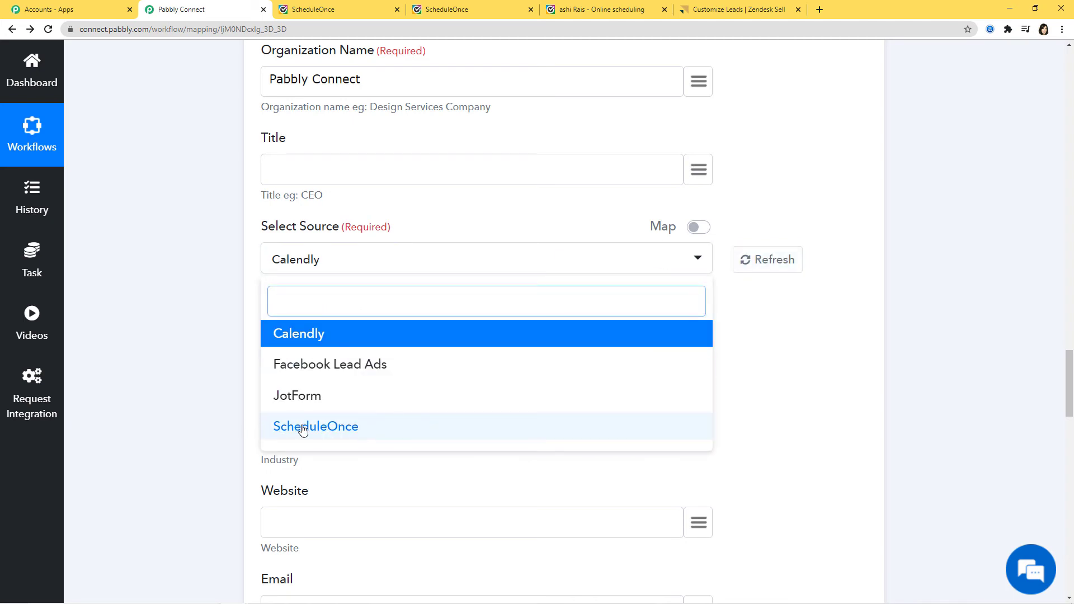
pyautogui.click(347, 429)
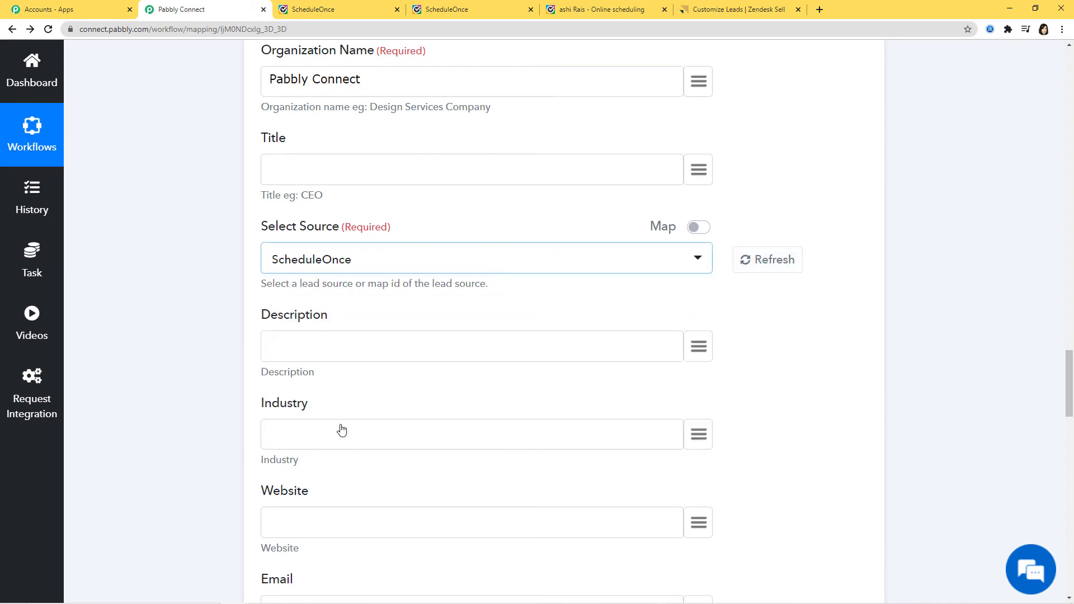
# Map the booking note into Description
pyautogui.click(699, 346)
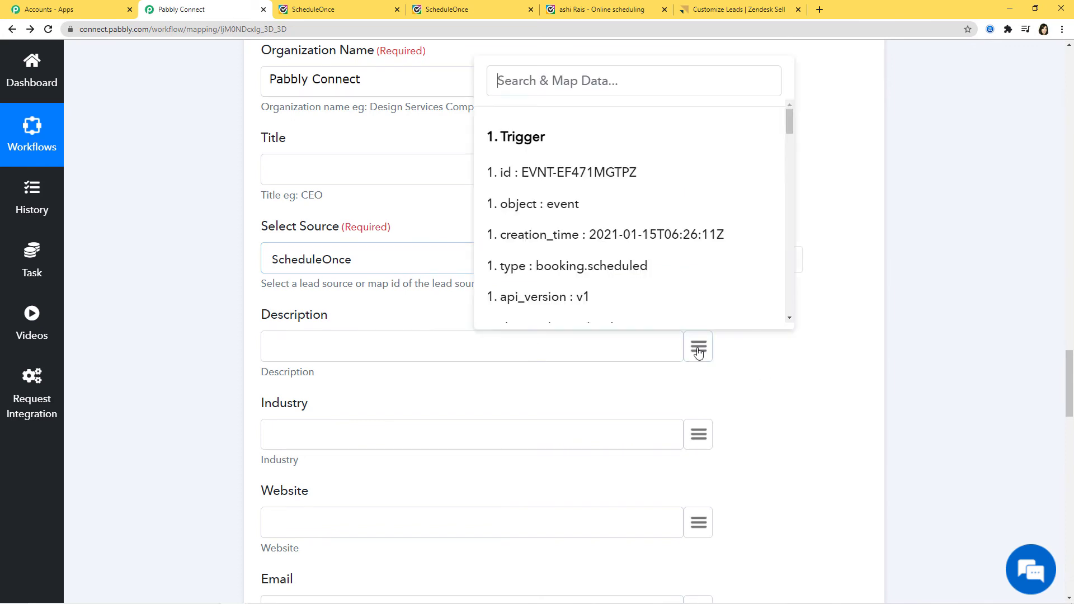
pyautogui.scroll(-2, 620, 188)
pyautogui.scroll(-7, 620, 188)
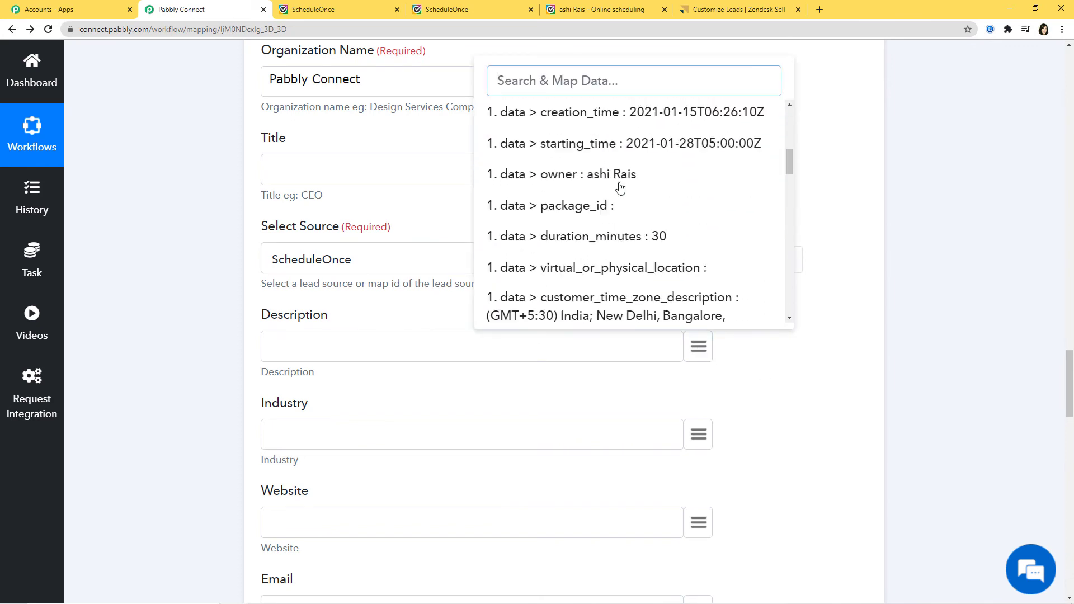
pyautogui.scroll(-5, 620, 187)
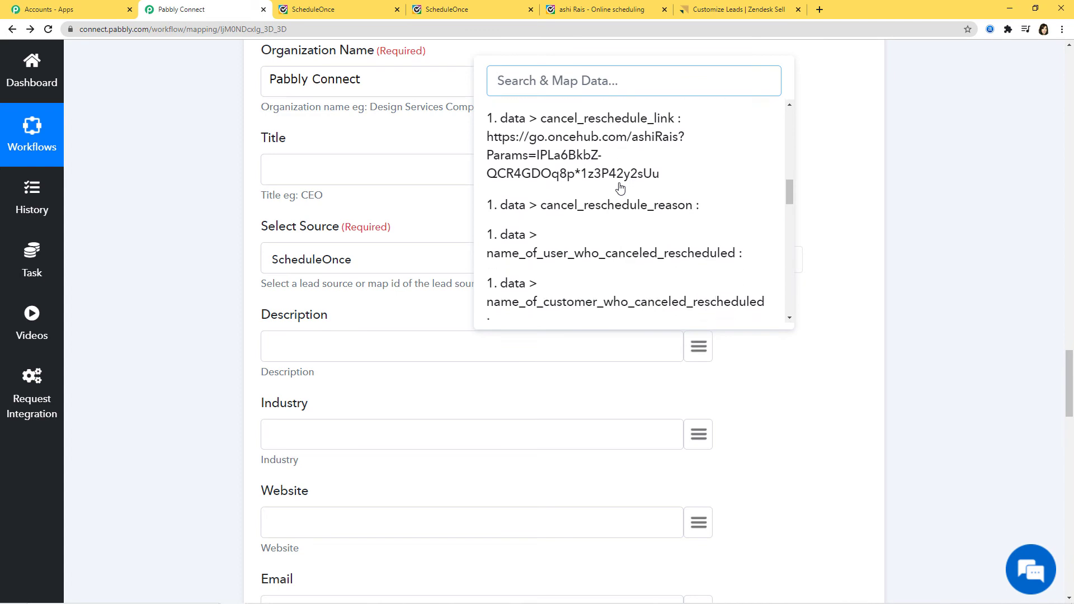
pyautogui.scroll(-3, 620, 188)
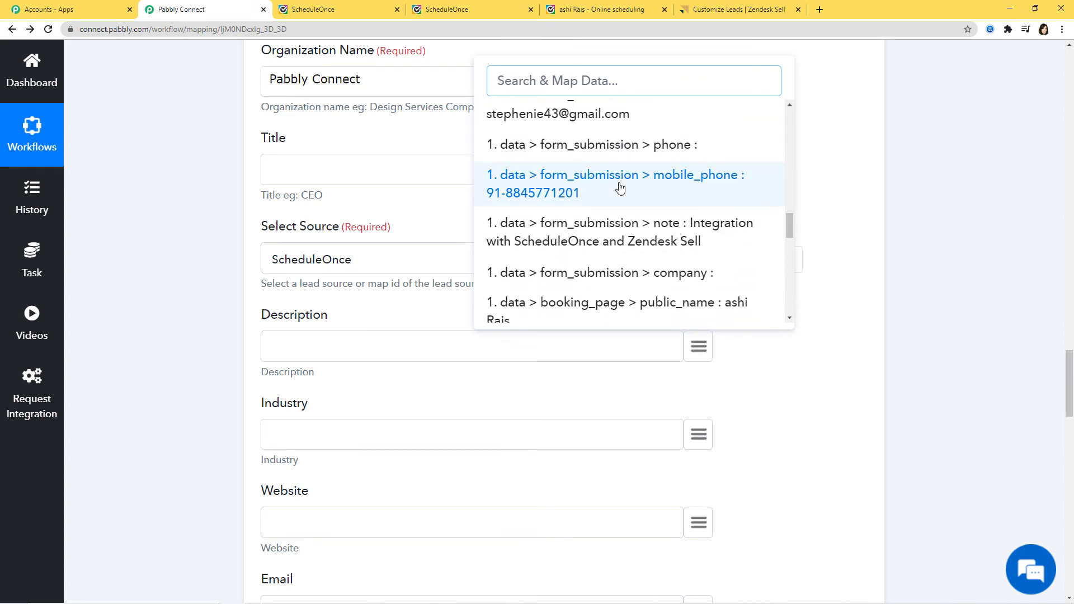
pyautogui.click(625, 187)
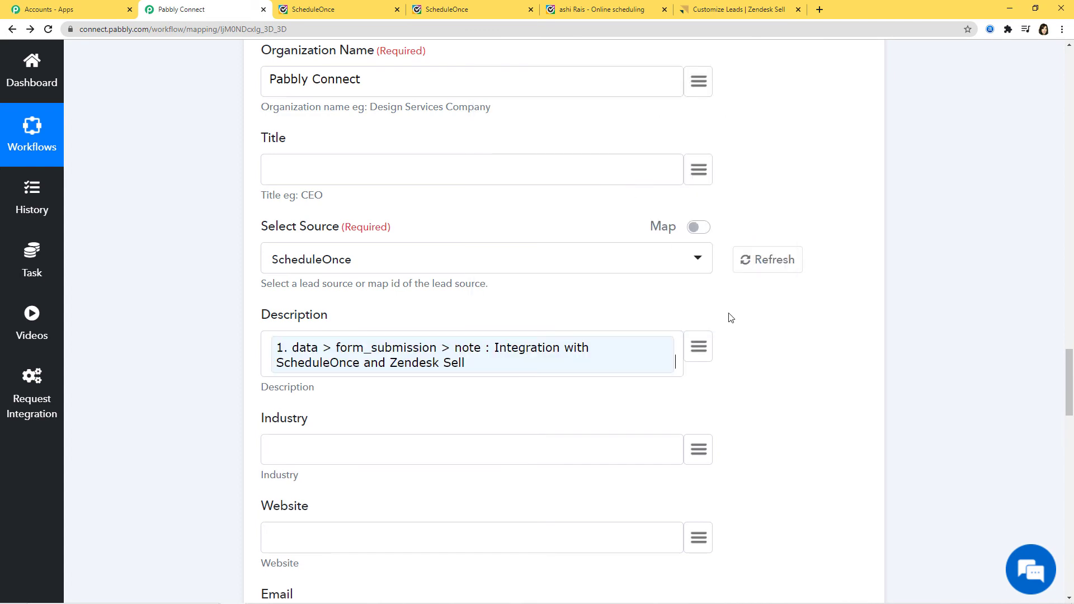
pyautogui.scroll(-4, 561, 244)
# Map the booking email into Email and mobile_phone into Mobile
pyautogui.click(698, 402)
pyautogui.write('em')
pyautogui.click(612, 353)
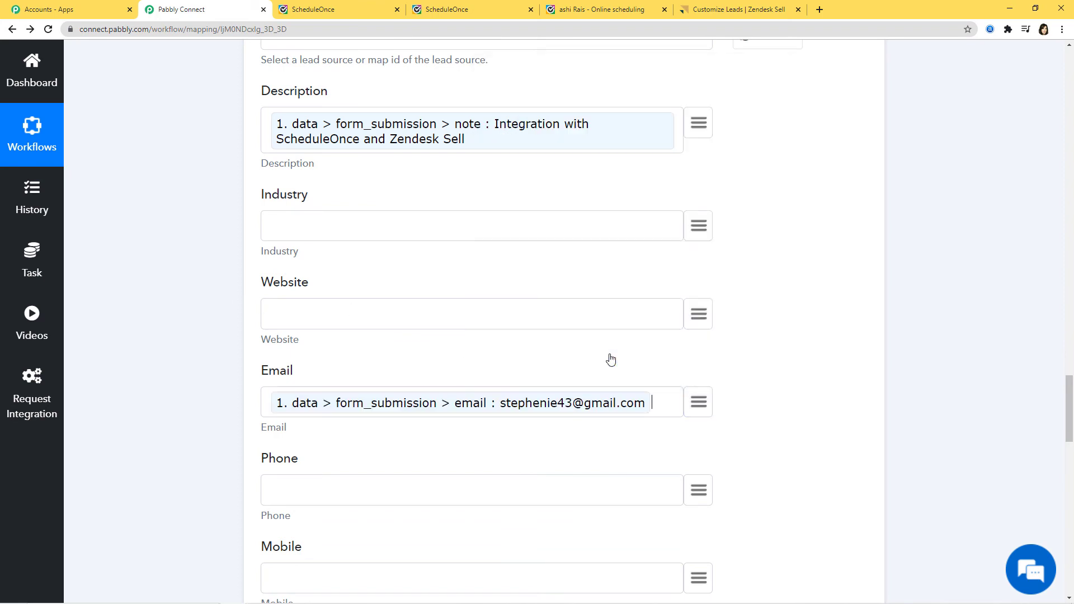
pyautogui.scroll(-3, 814, 381)
pyautogui.click(699, 323)
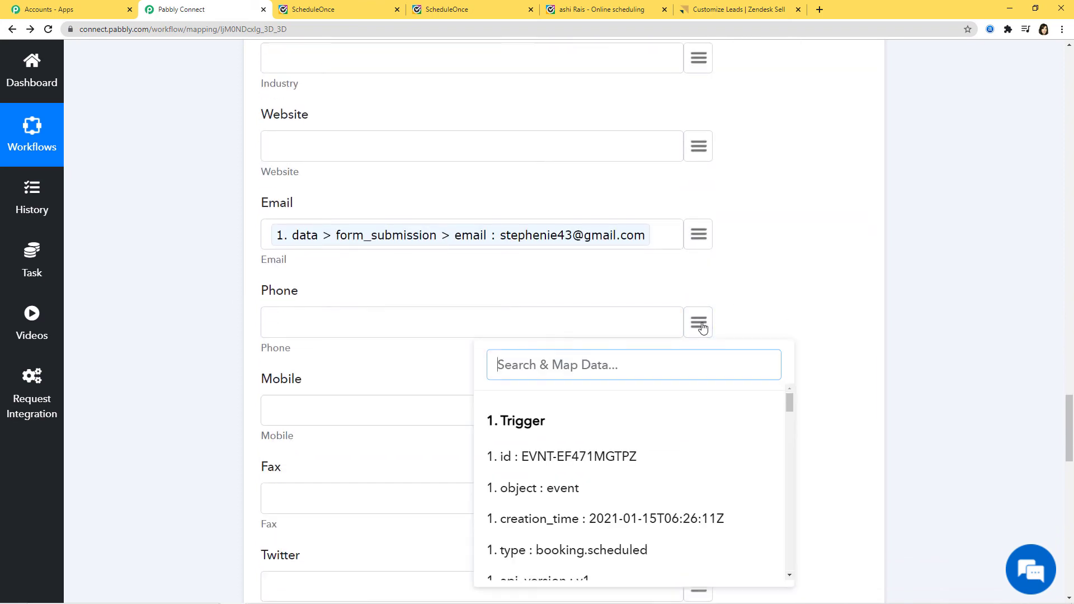
pyautogui.click(804, 303)
pyautogui.click(694, 421)
pyautogui.write('mo')
pyautogui.click(621, 374)
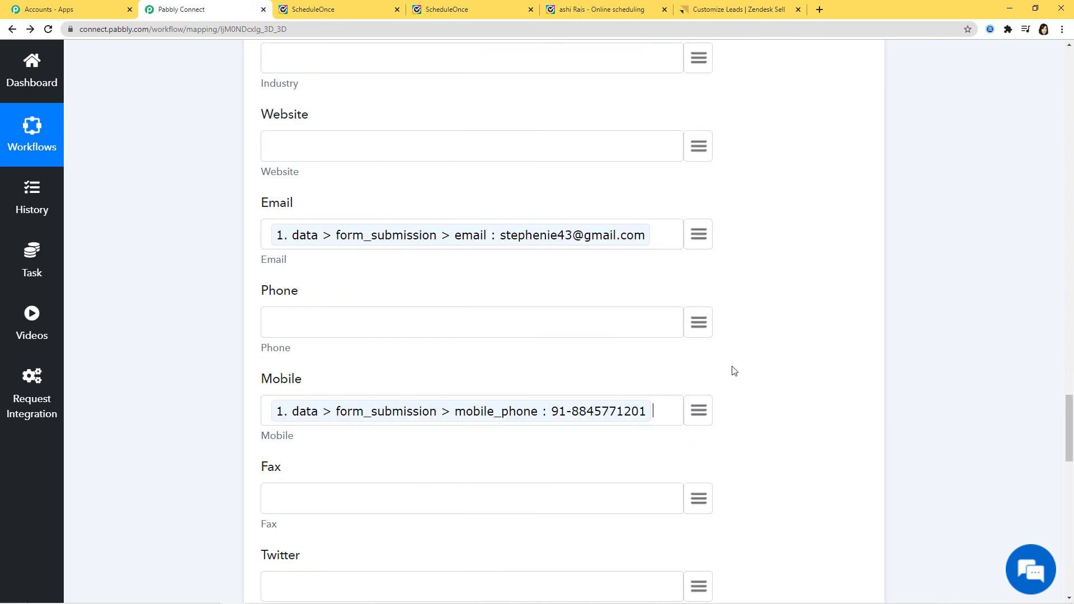
pyautogui.scroll(-7, 783, 391)
pyautogui.scroll(-5, 784, 392)
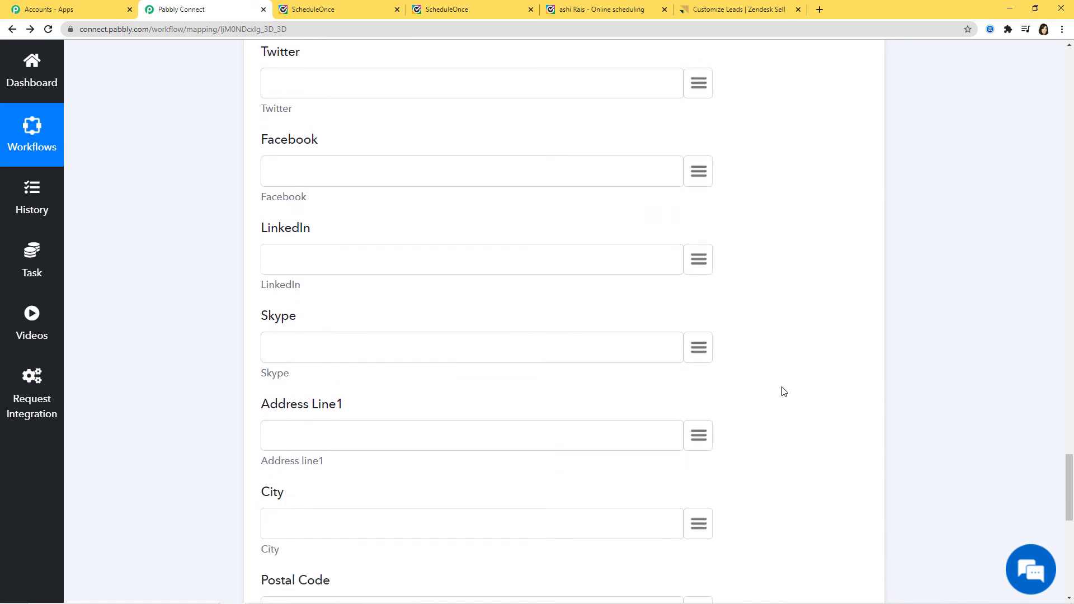
pyautogui.scroll(-3, 781, 390)
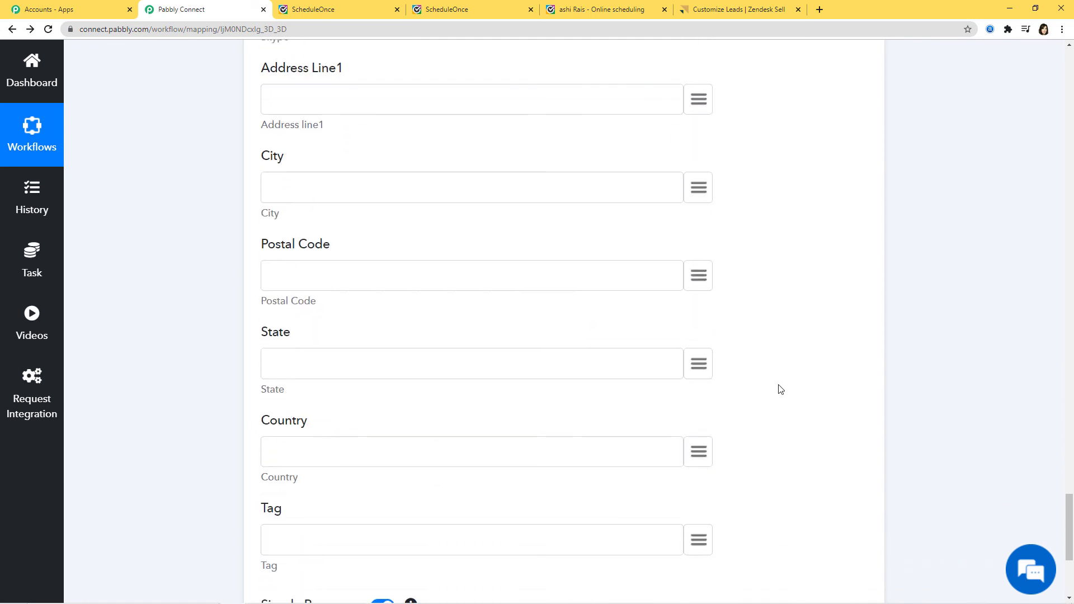
pyautogui.scroll(-2, 781, 390)
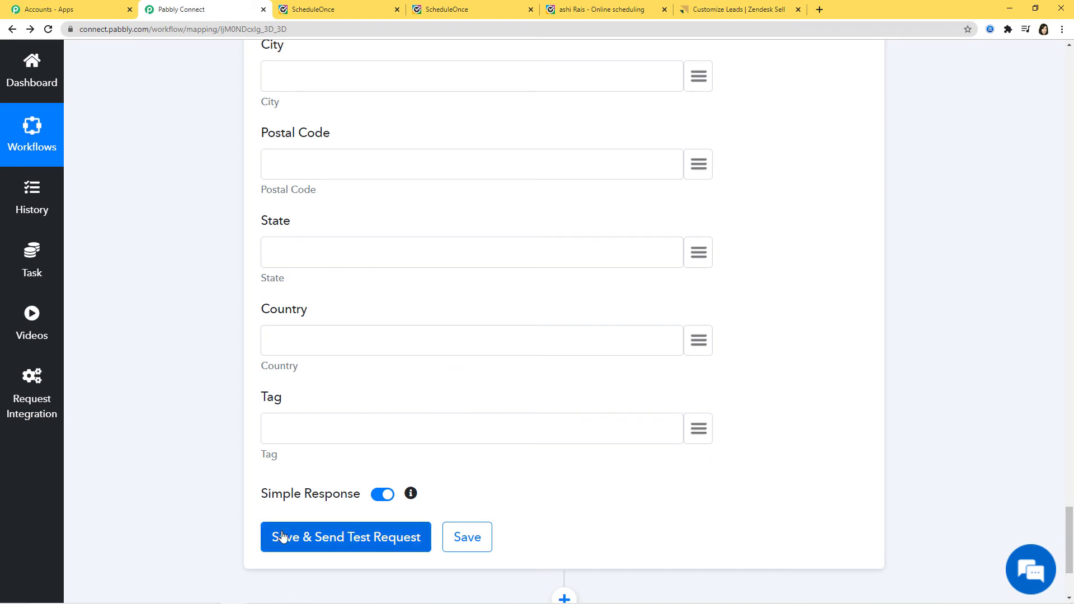
# Send a test lead to Zendesk Sell, check the API response, and save the Create Lead step
pyautogui.click(317, 547)
pyautogui.scroll(-6, 950, 369)
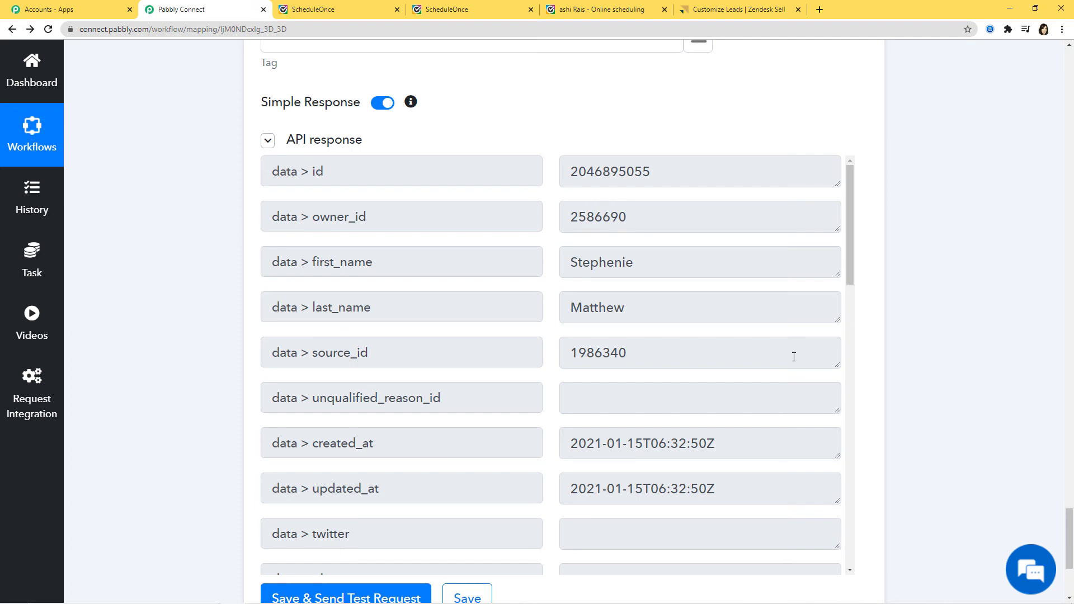
pyautogui.scroll(-4, 952, 370)
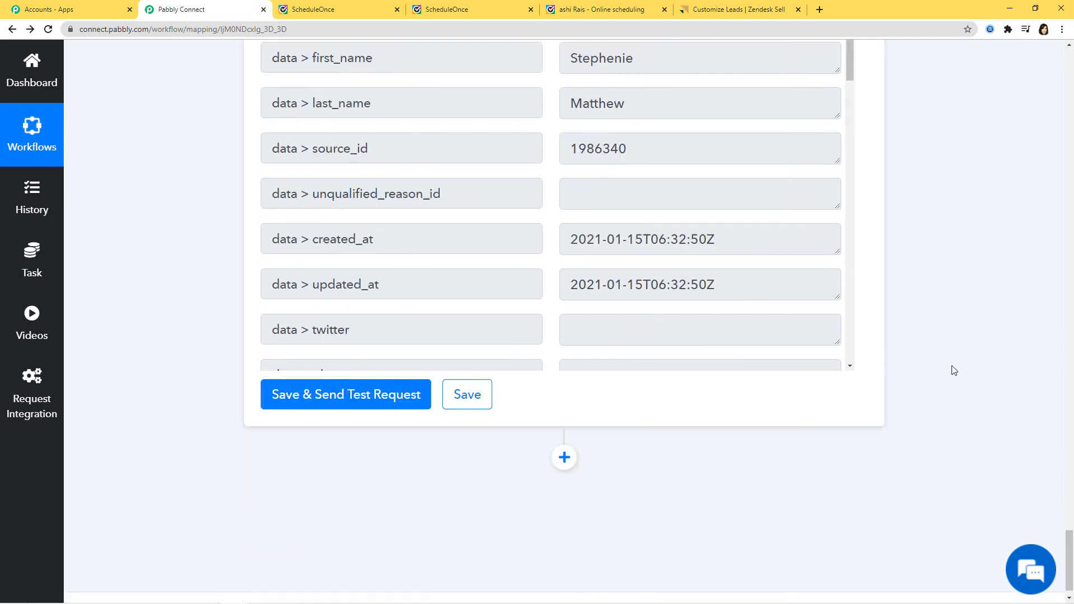
pyautogui.click(468, 375)
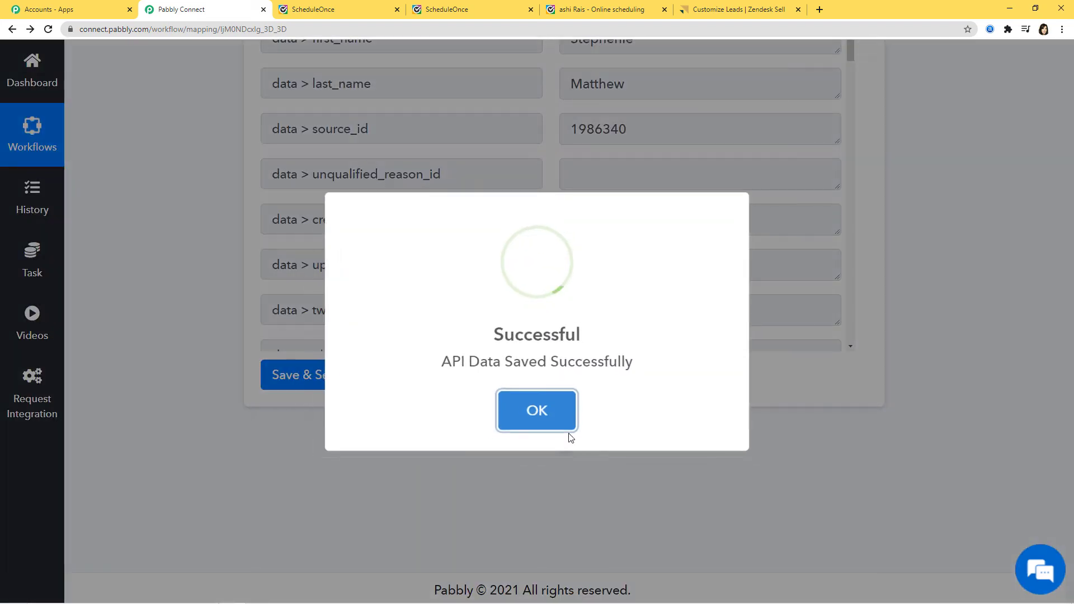
pyautogui.click(541, 404)
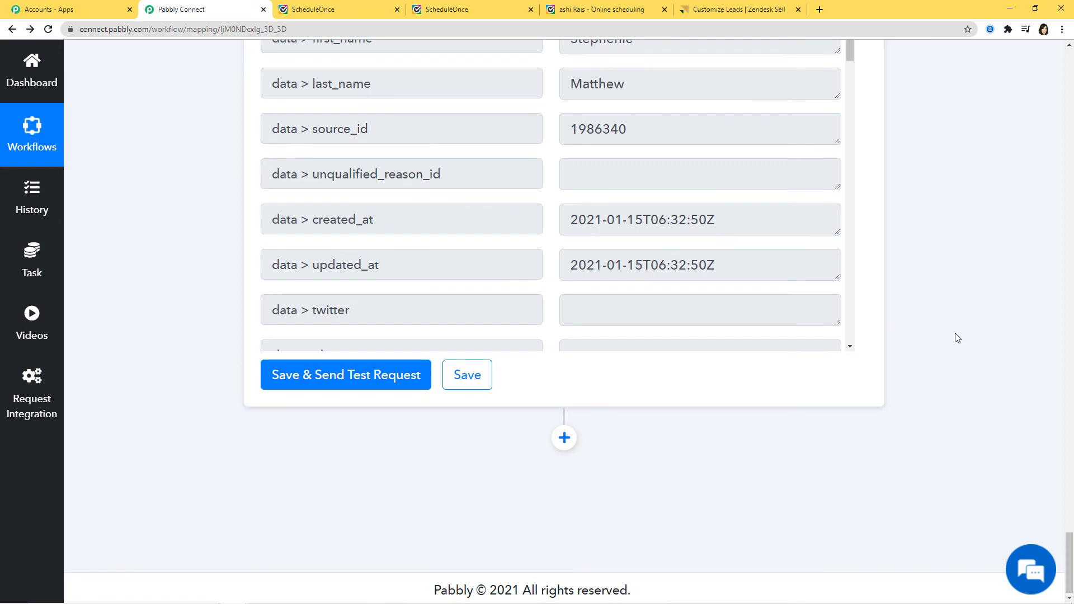
pyautogui.scroll(2, 957, 338)
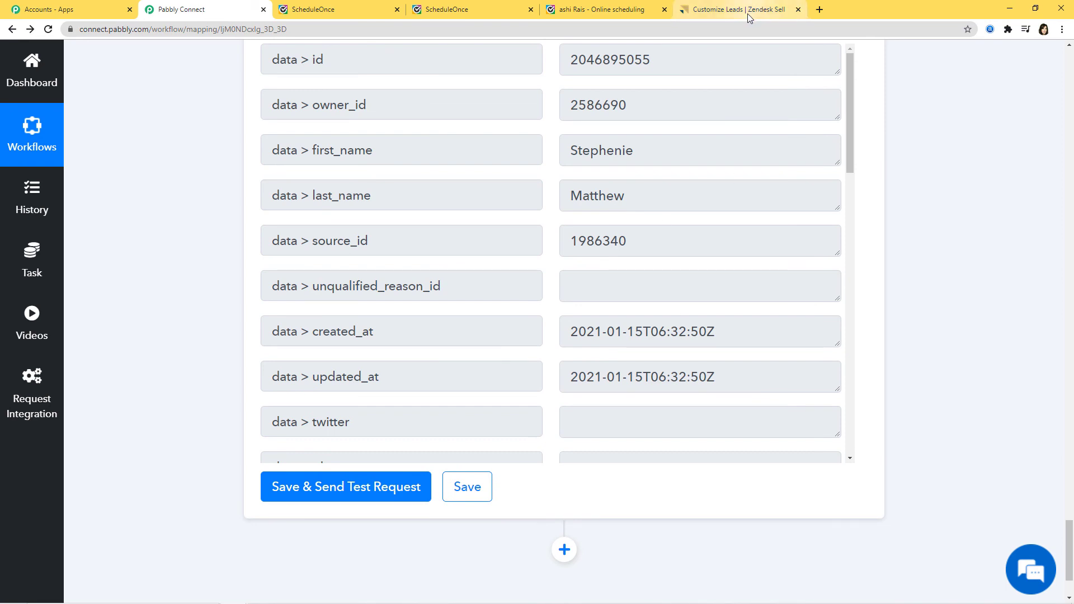
# Open the newly created test lead from the Zendesk Sell Leads list
pyautogui.click(750, 9)
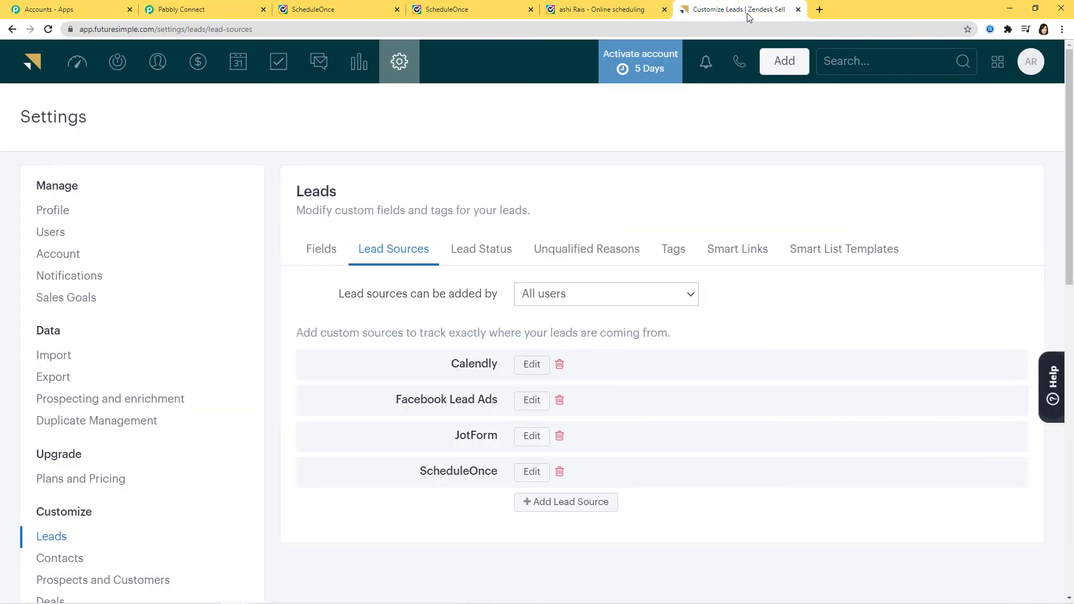
pyautogui.click(117, 60)
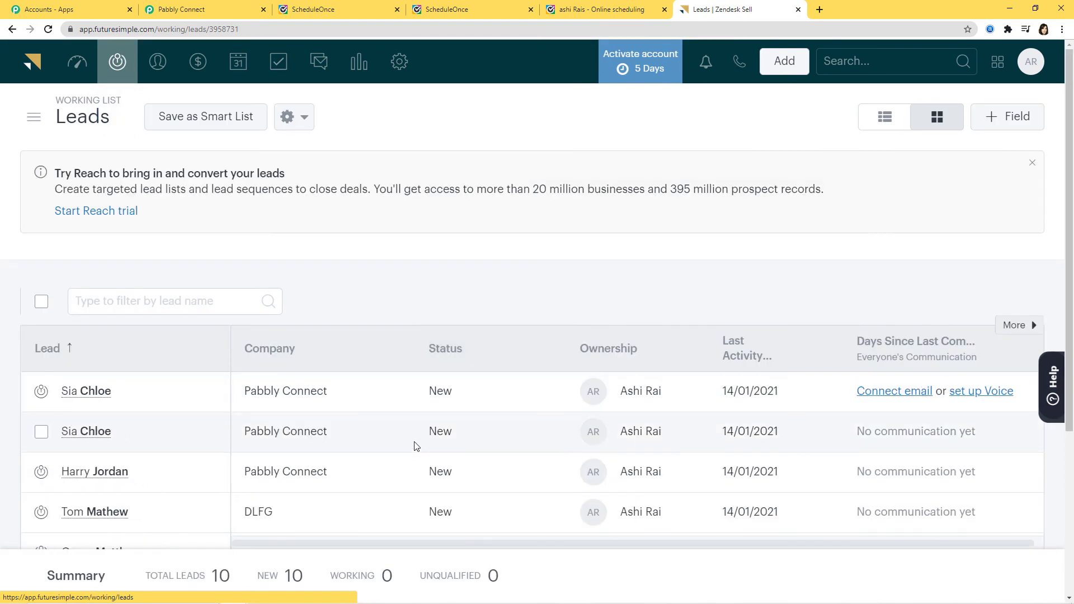
pyautogui.scroll(-3, 415, 446)
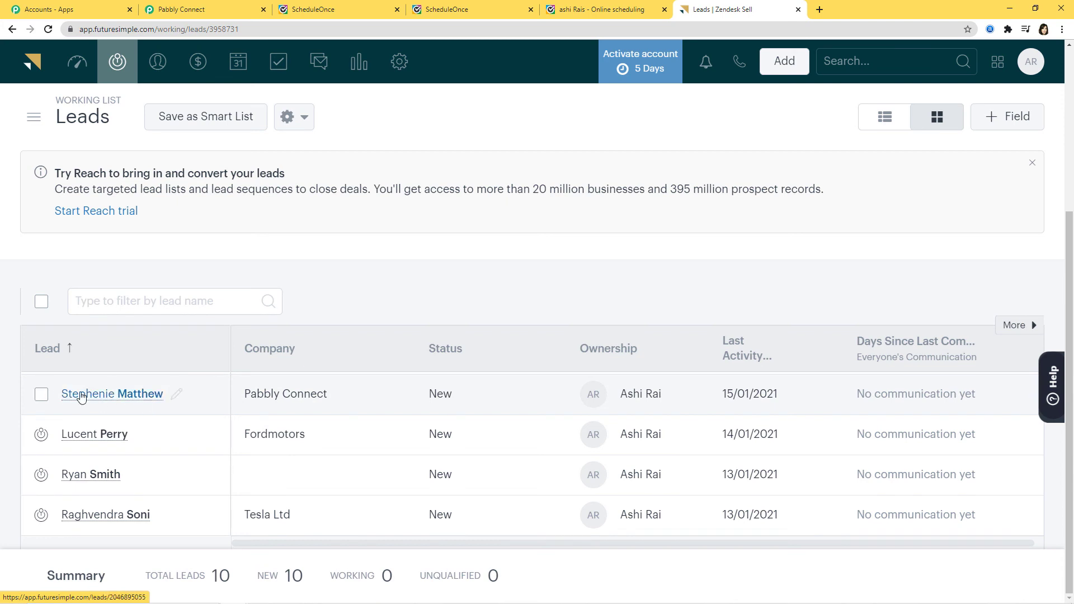
pyautogui.click(104, 399)
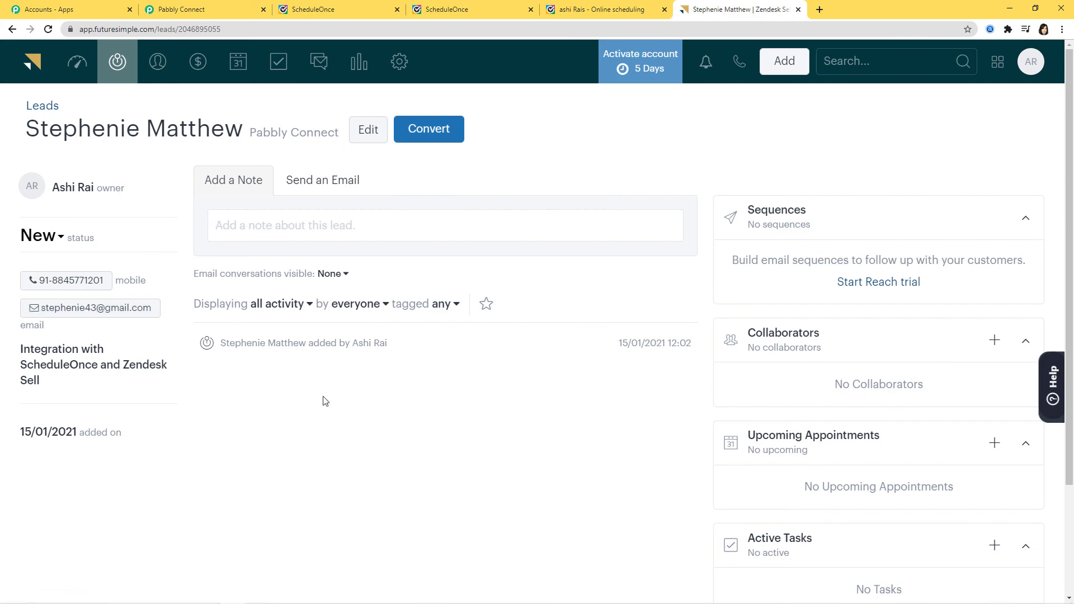
pyautogui.scroll(-1, 764, 387)
pyautogui.scroll(1, 764, 390)
# Open the public ScheduleOnce booking page and close the old confirmation page
pyautogui.click(451, 11)
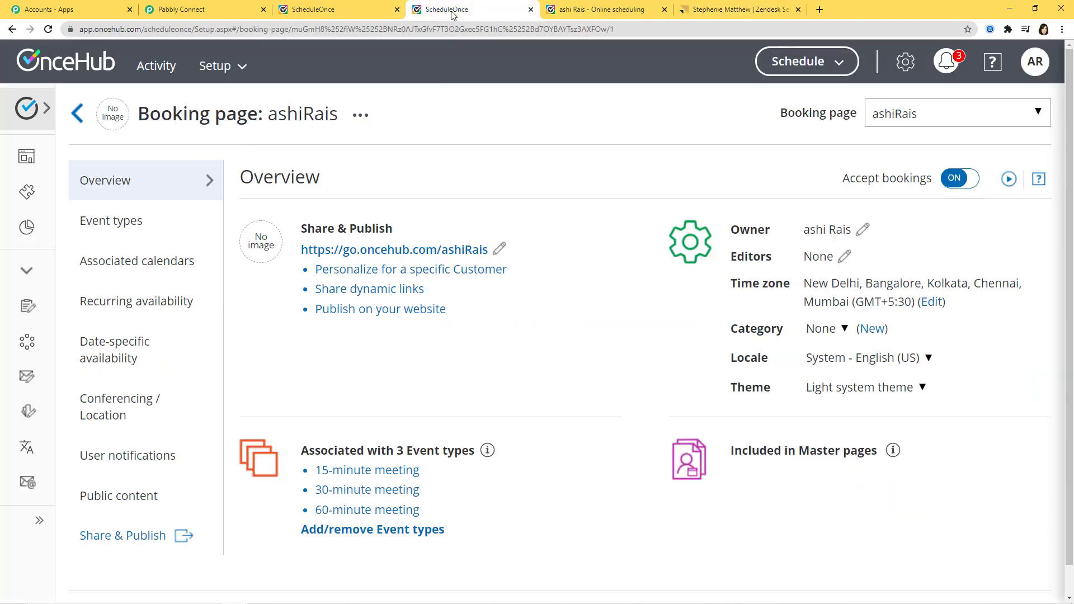
pyautogui.click(584, 15)
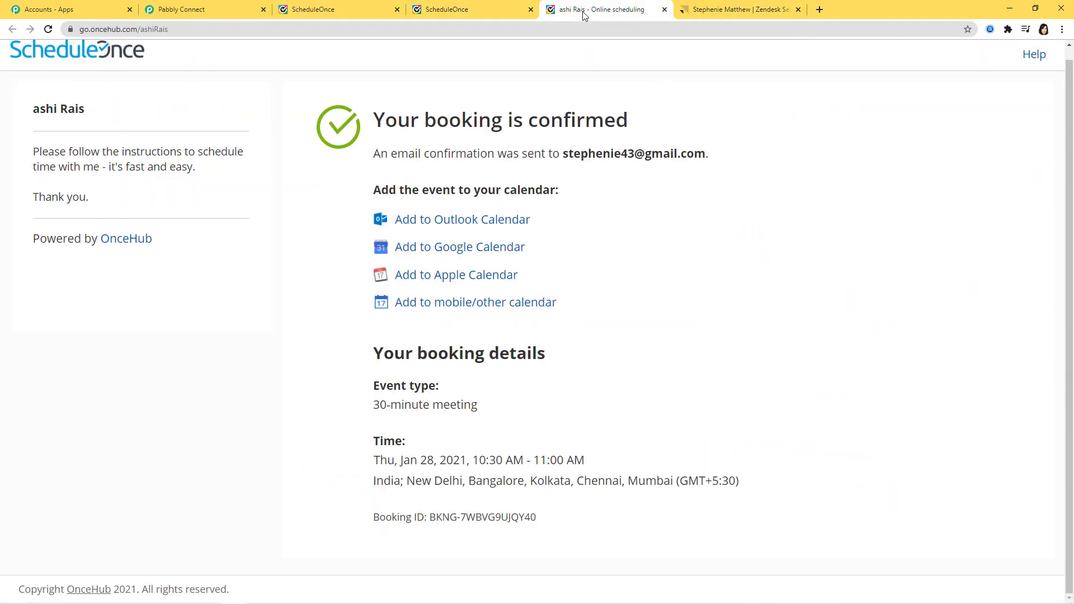
pyautogui.scroll(1, 597, 338)
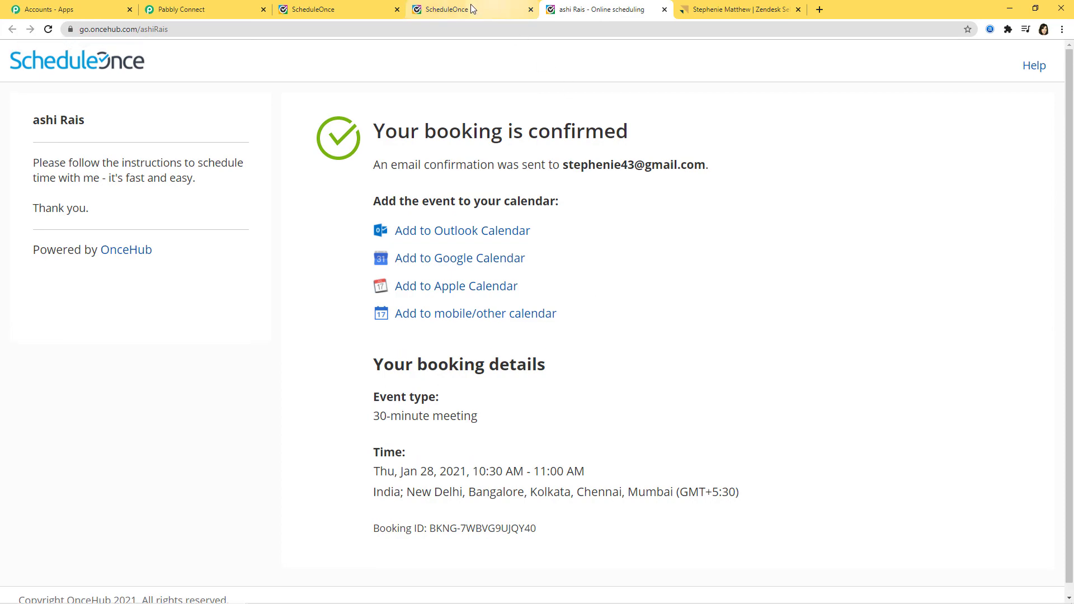
pyautogui.click(471, 6)
pyautogui.click(447, 250)
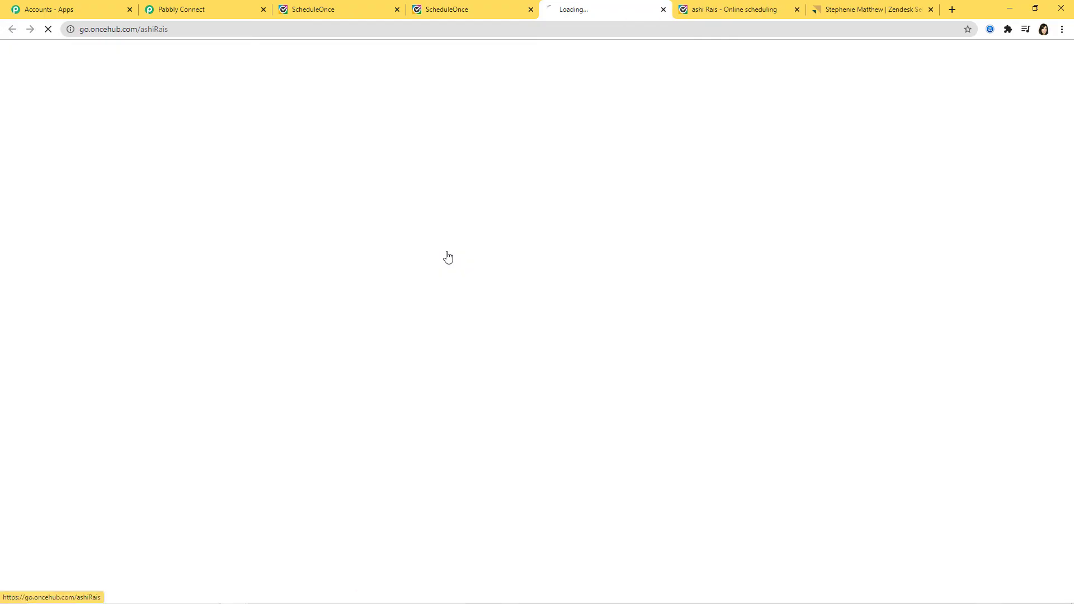
pyautogui.middleClick(738, 9)
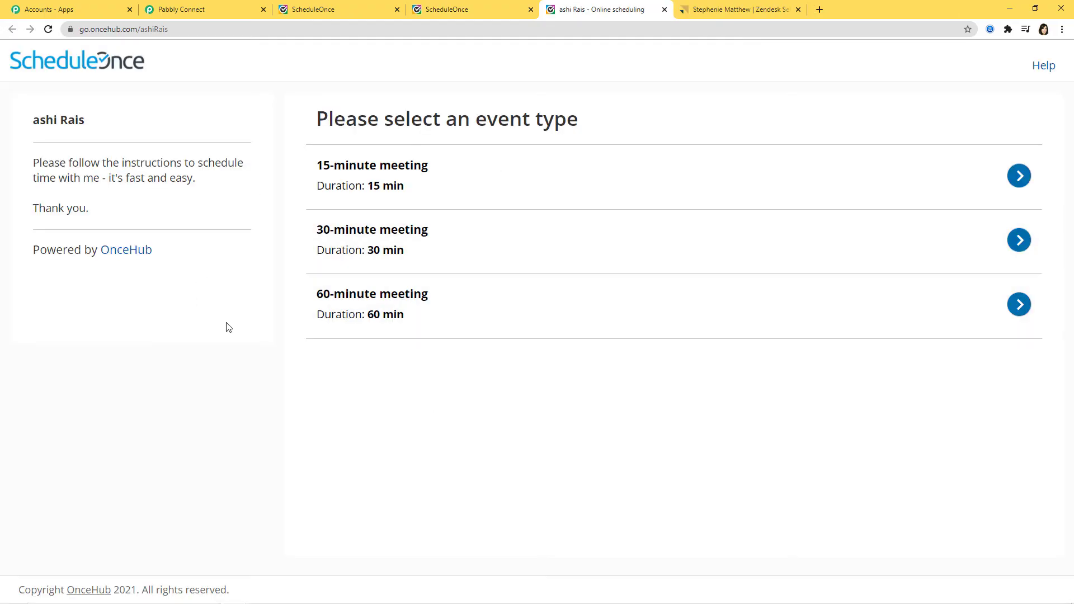
# Choose the 15-minute meeting on January 19 at 12:45 PM
pyautogui.click(371, 178)
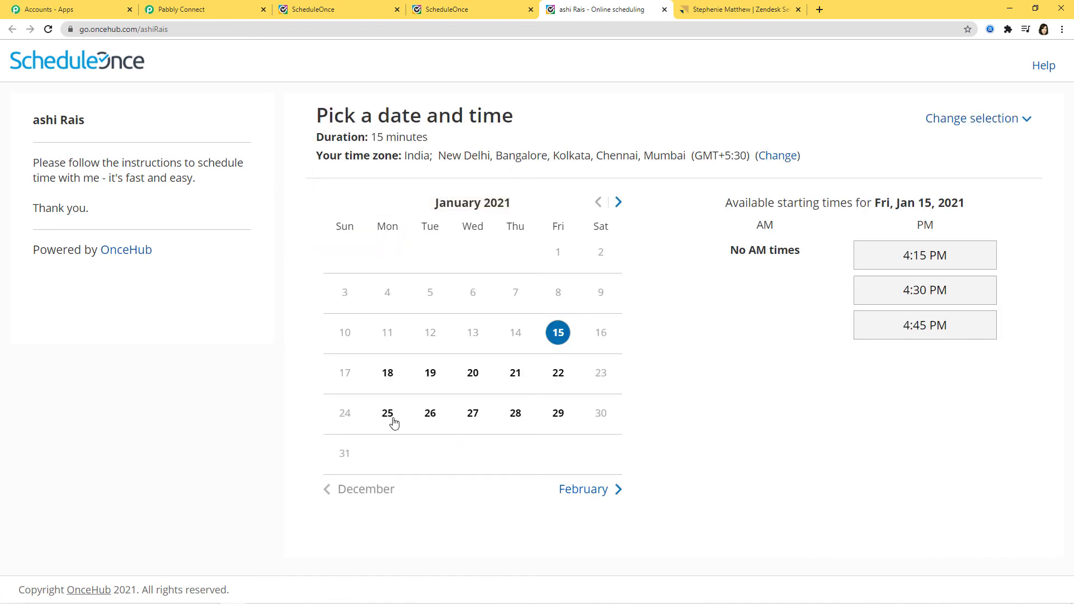
pyautogui.click(431, 372)
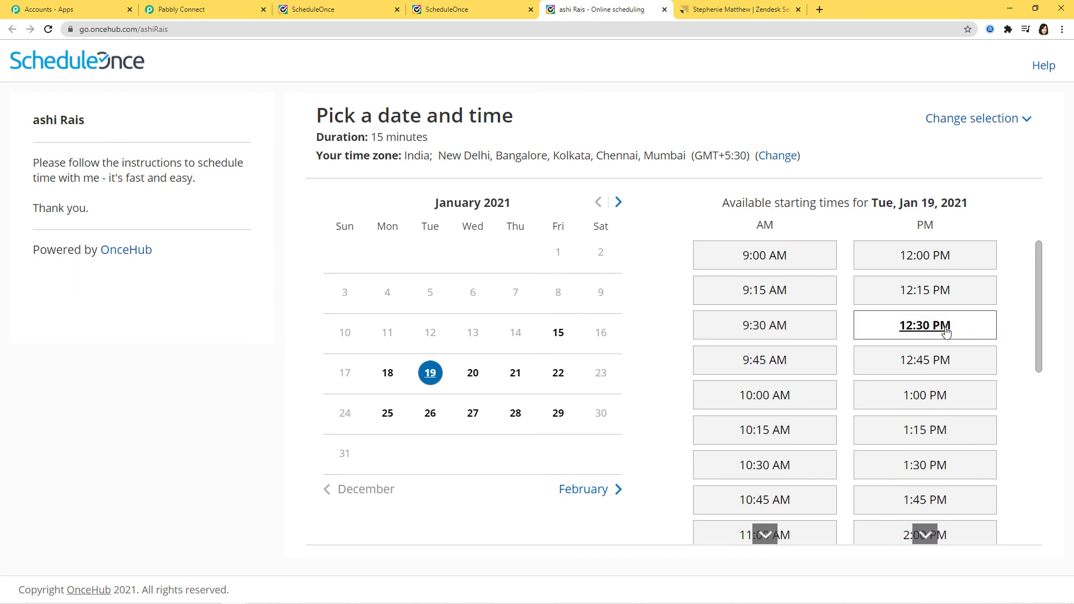
pyautogui.click(923, 362)
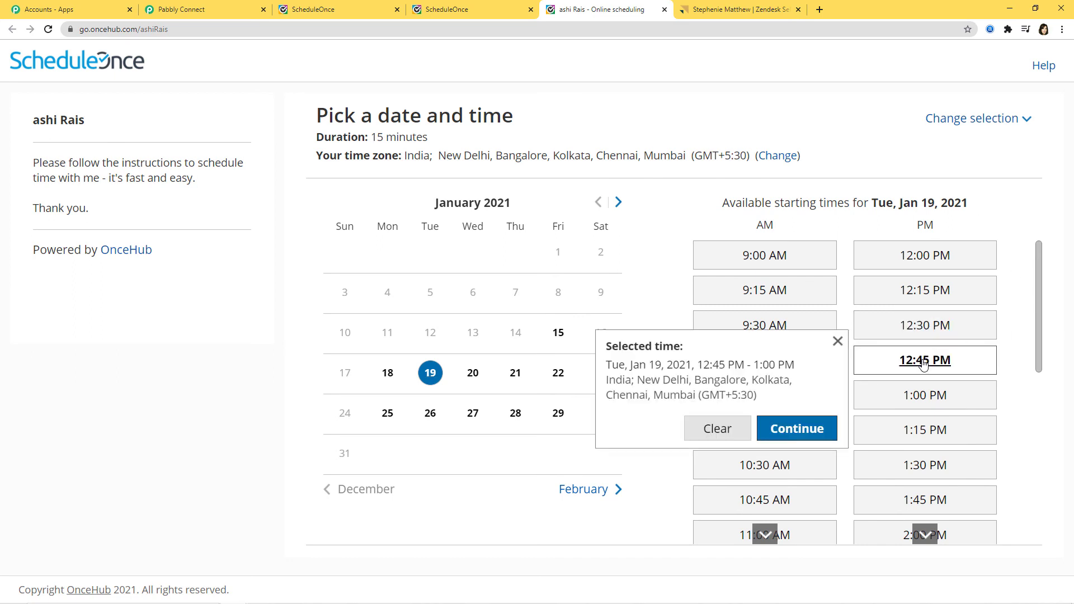
pyautogui.click(800, 429)
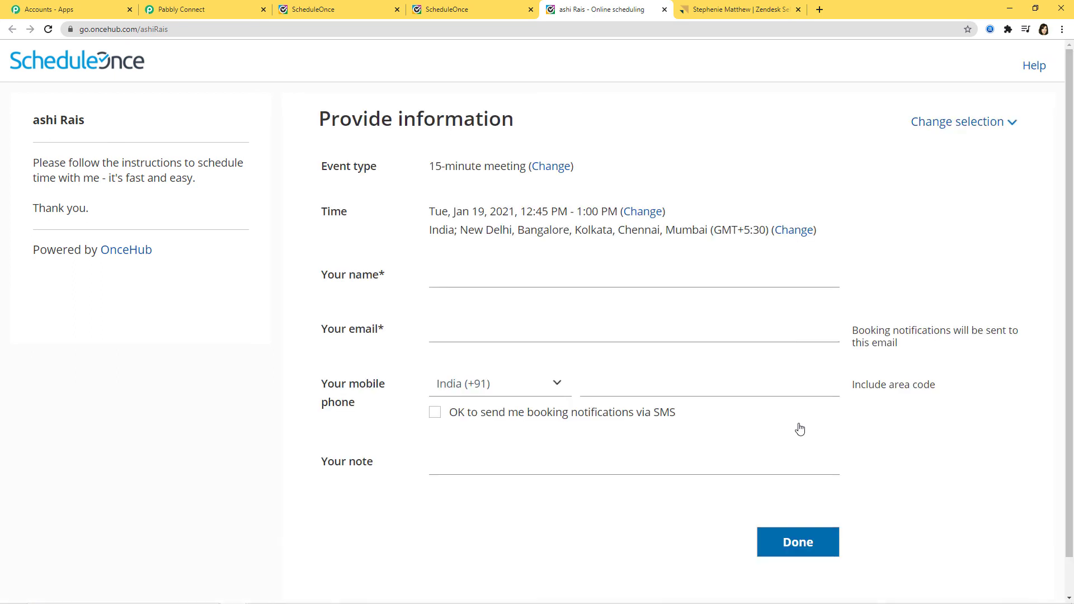
# Enter the customer's name, email, mobile number and note '15 Minute meeting scheduled through ScheduleOnce', then submit
pyautogui.click(544, 266)
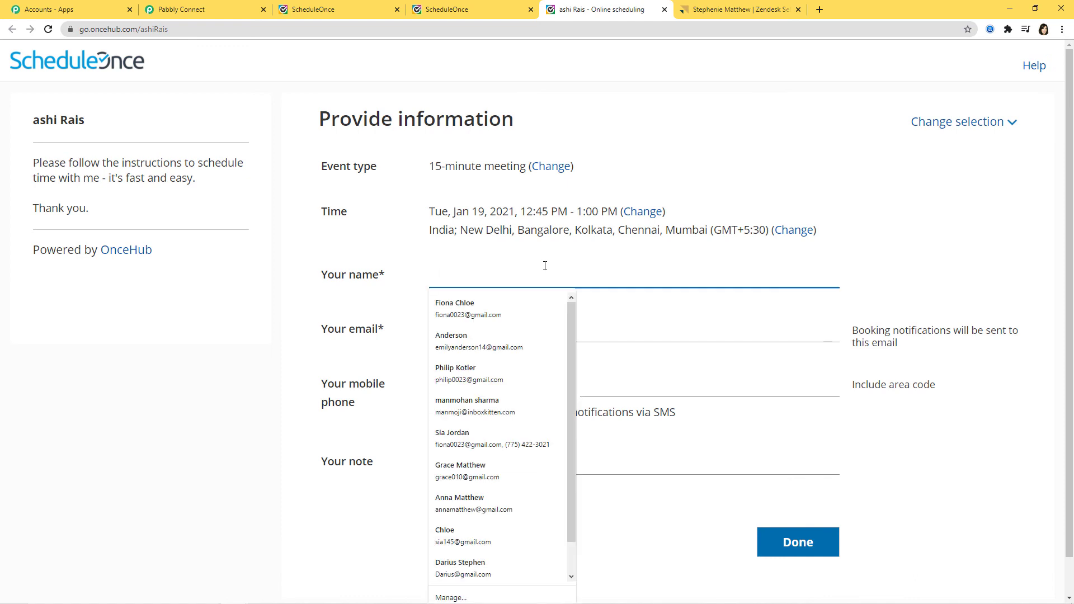
pyautogui.click(495, 324)
pyautogui.click(491, 334)
pyautogui.press('BackSpace')
pyautogui.write('67')
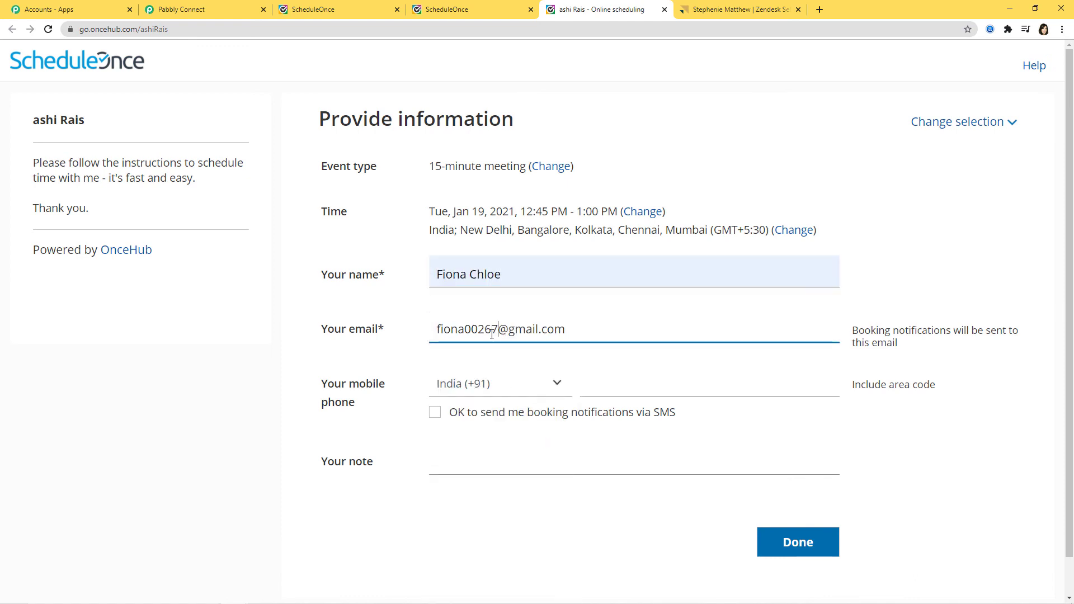
pyautogui.click(711, 384)
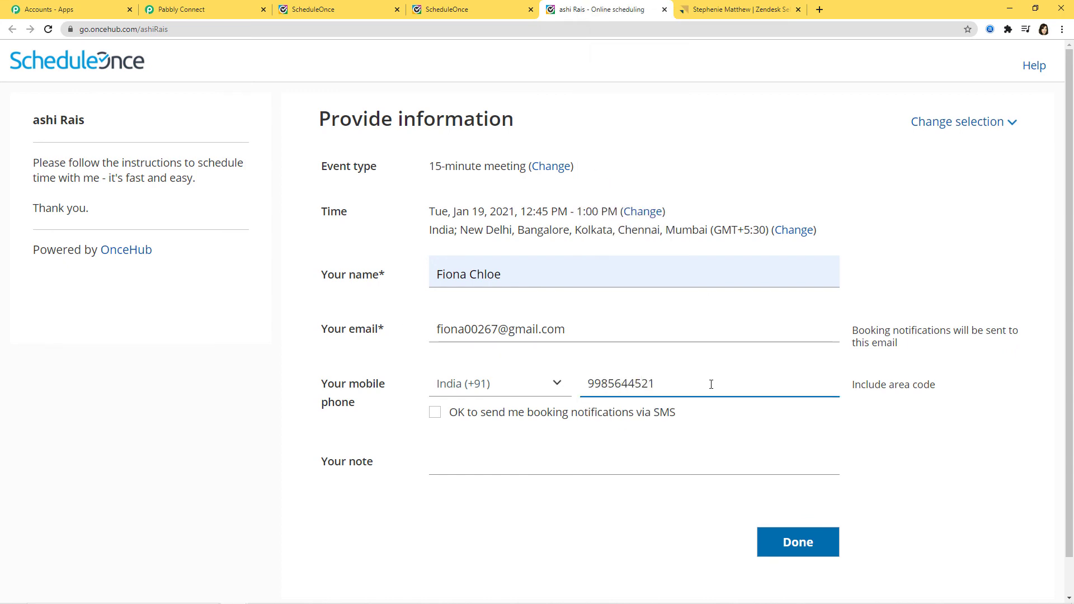
pyautogui.click(548, 458)
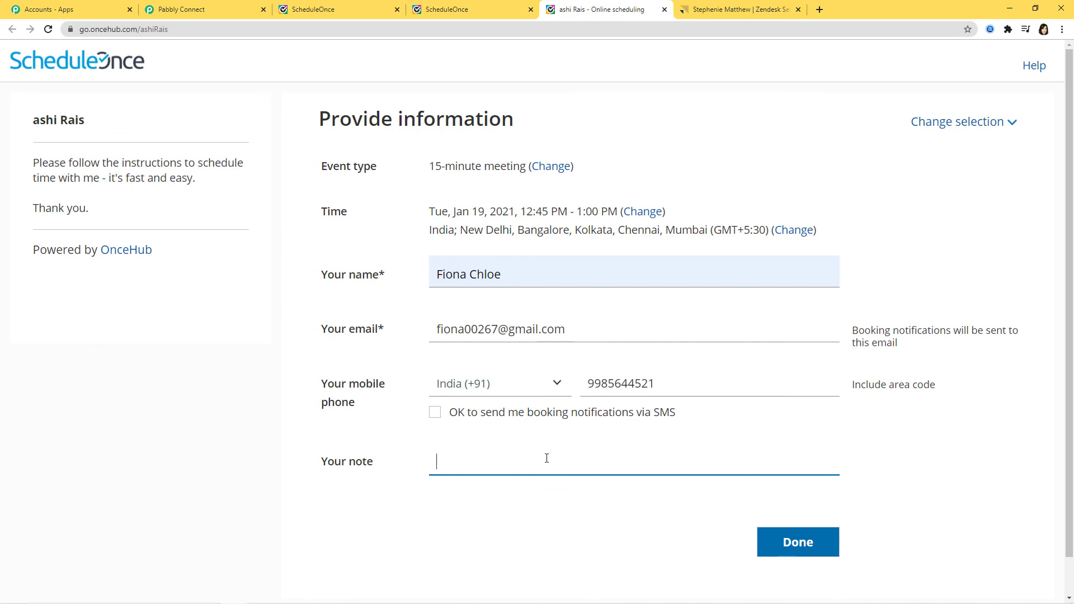
pyautogui.write('15 Minute meeting')
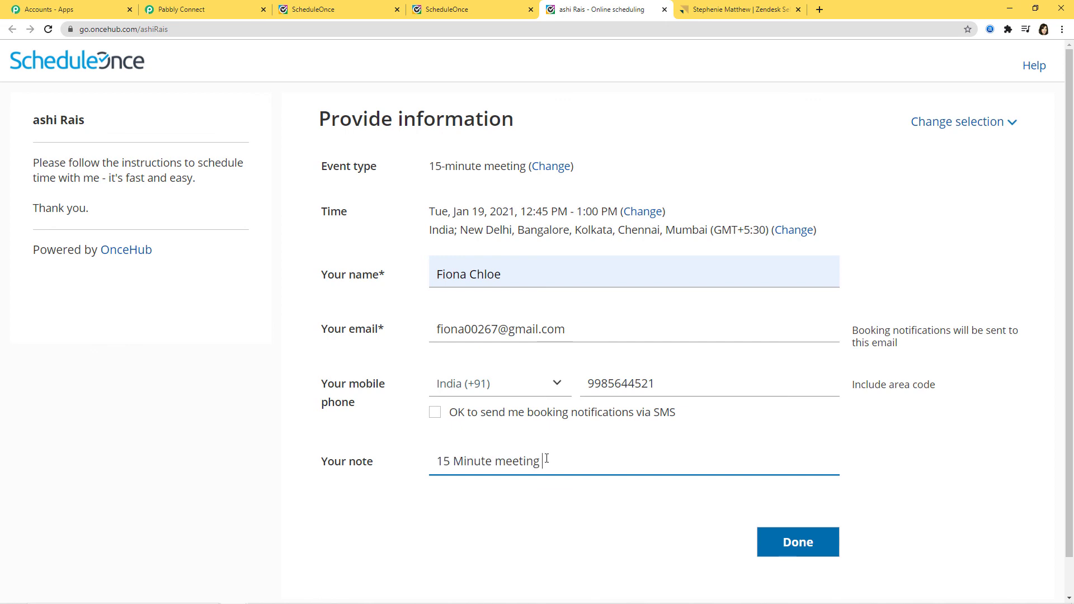
pyautogui.write(' scheduled thro')
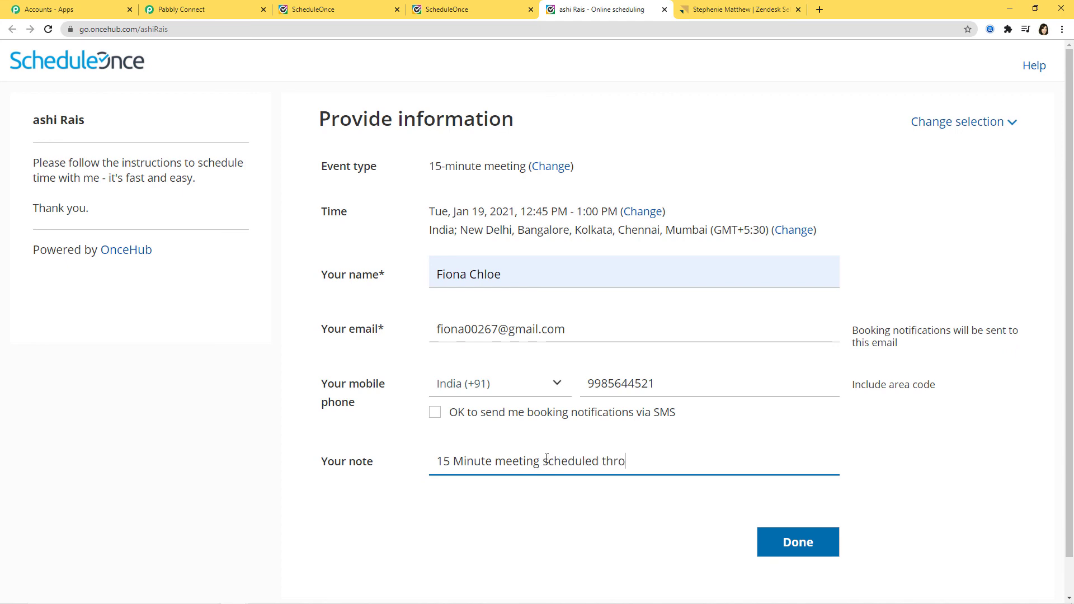
pyautogui.write('ugh ScheduleOnce')
pyautogui.click(816, 541)
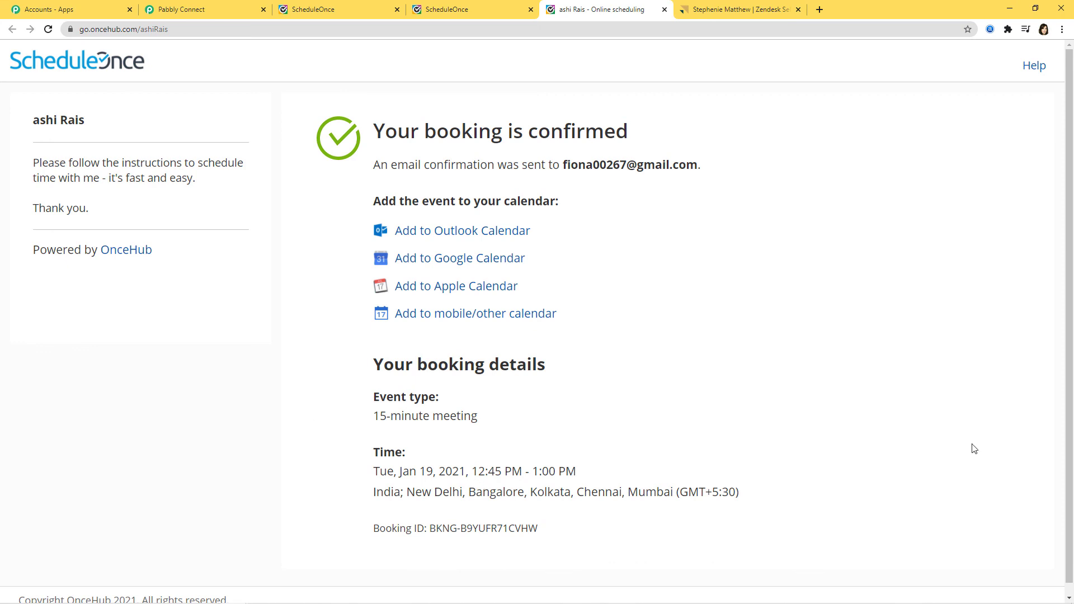
# Verify the new Zendesk Sell lead's note '15 Minute meeting scheduled through ScheduleOnce', then return to Pabbly
pyautogui.click(738, 13)
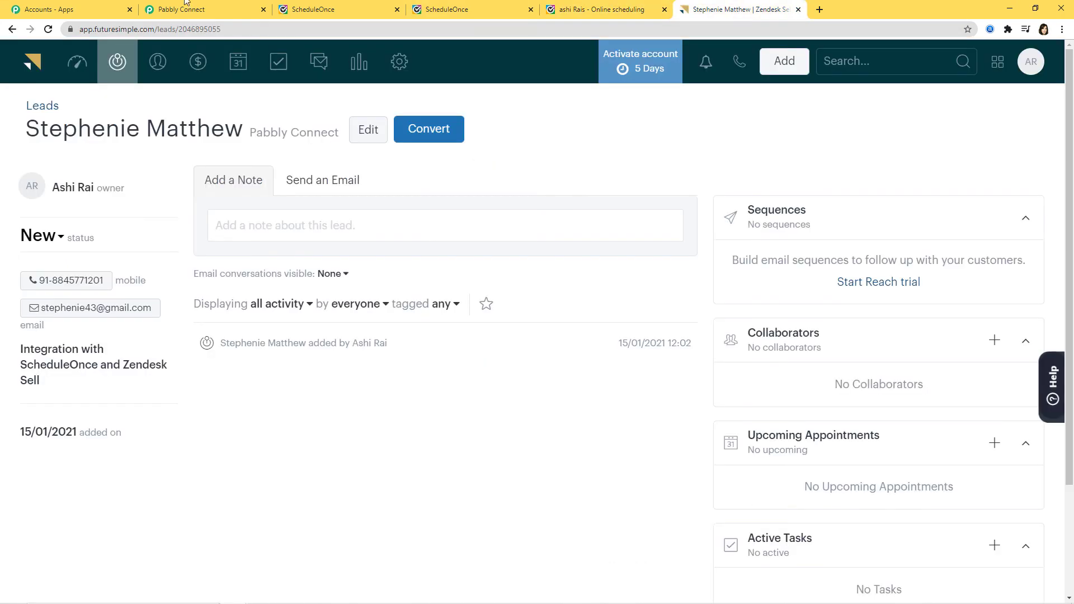
pyautogui.click(115, 66)
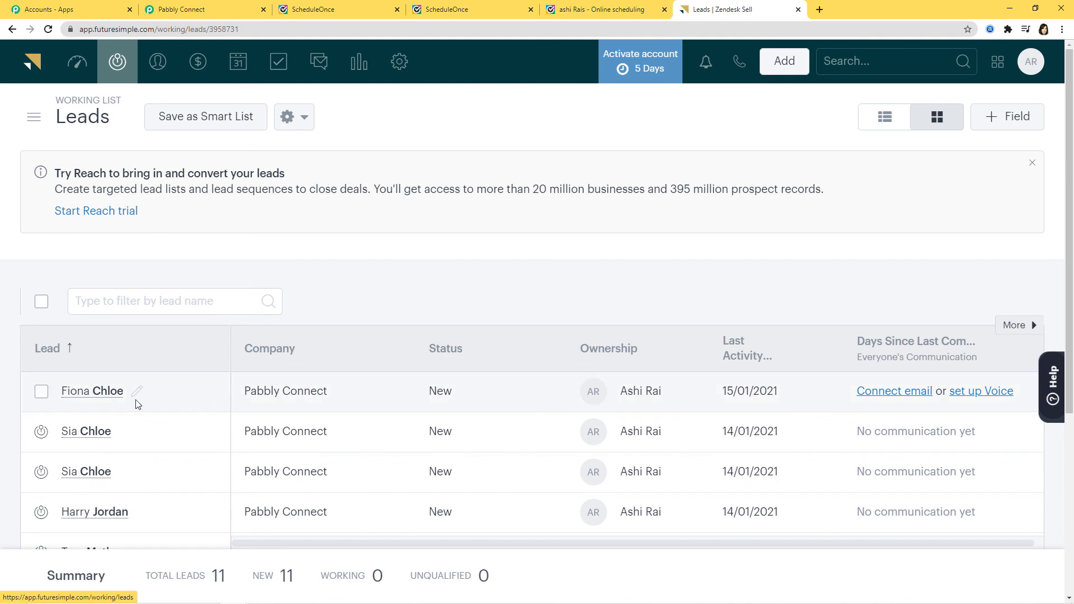
pyautogui.click(88, 391)
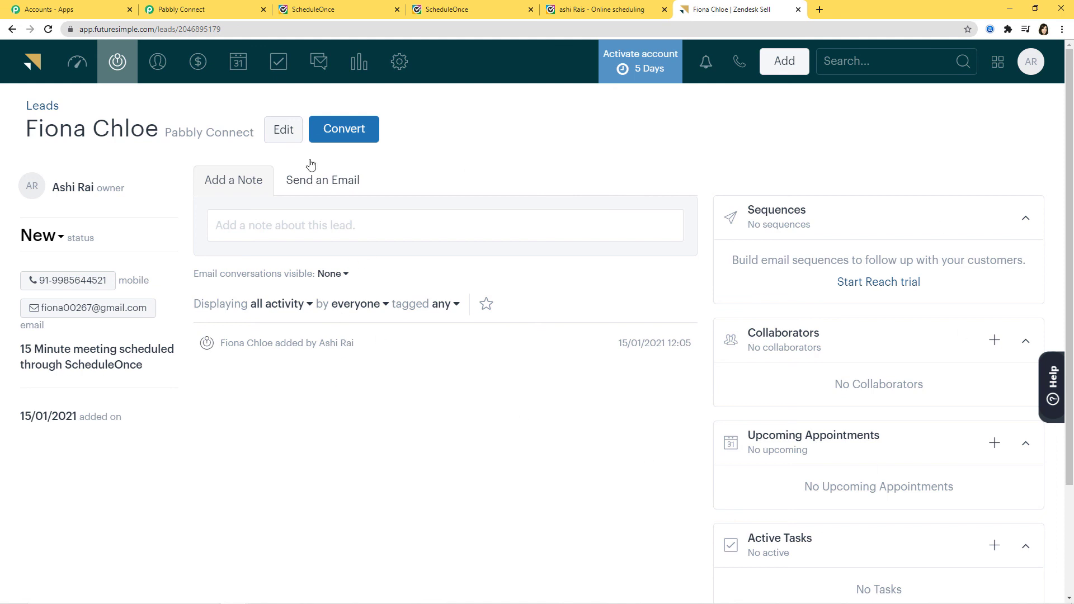
pyautogui.click(211, 10)
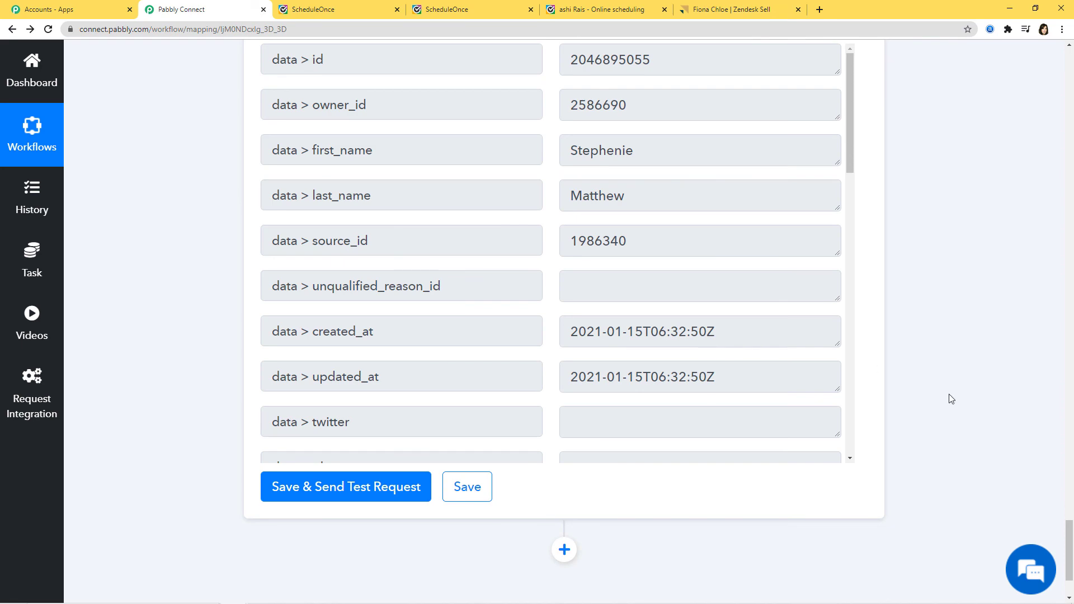
pyautogui.scroll(15, 949, 394)
pyautogui.scroll(10, 963, 379)
pyautogui.scroll(4, 942, 389)
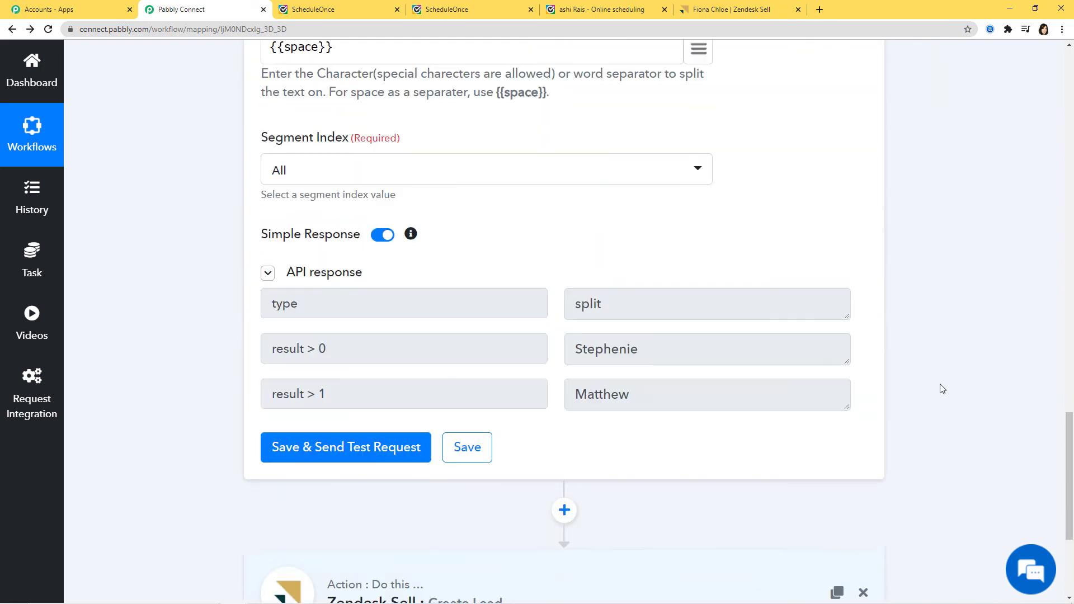
pyautogui.scroll(10, 942, 389)
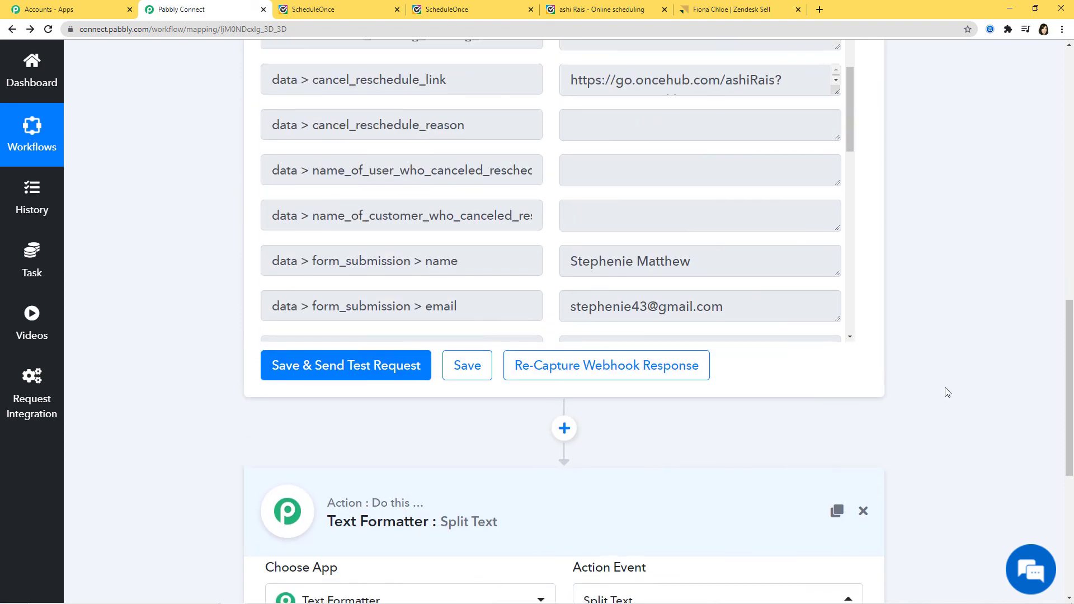
pyautogui.scroll(10, 947, 391)
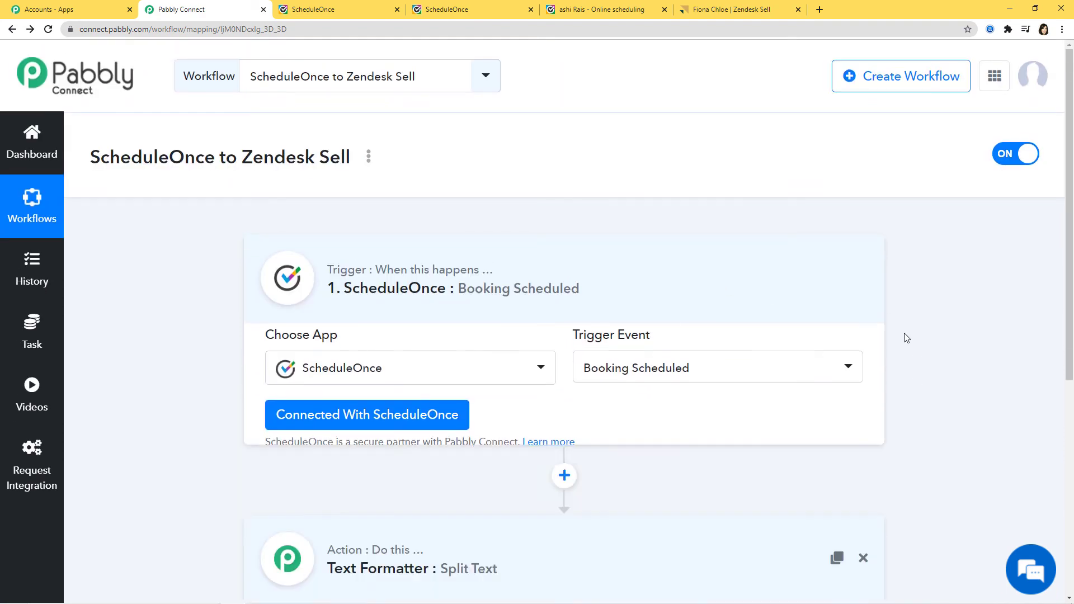
pyautogui.scroll(-1, 1015, 408)
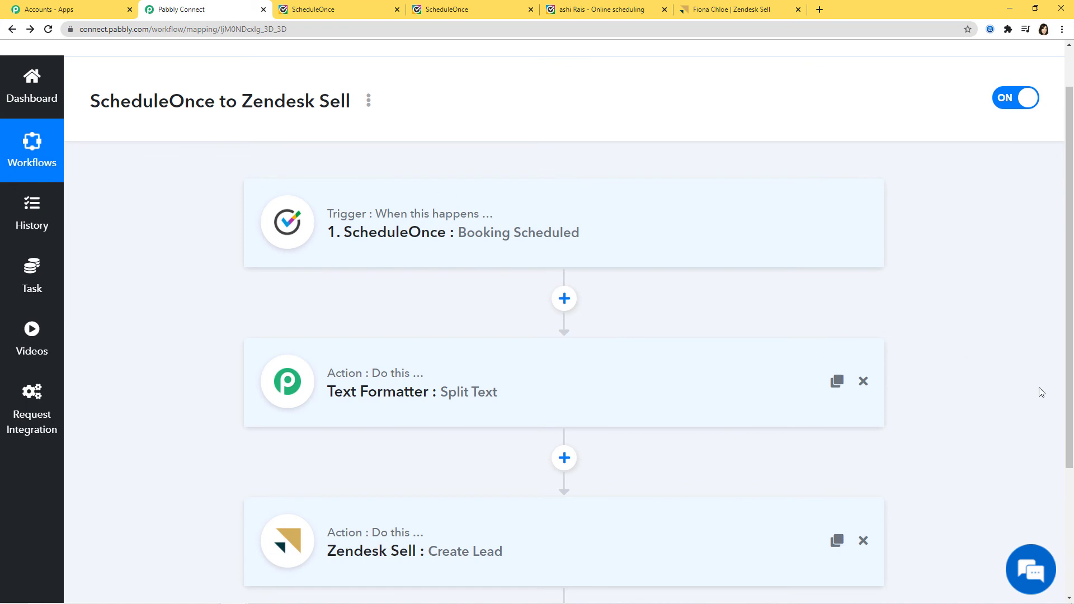
pyautogui.scroll(-3, 1035, 390)
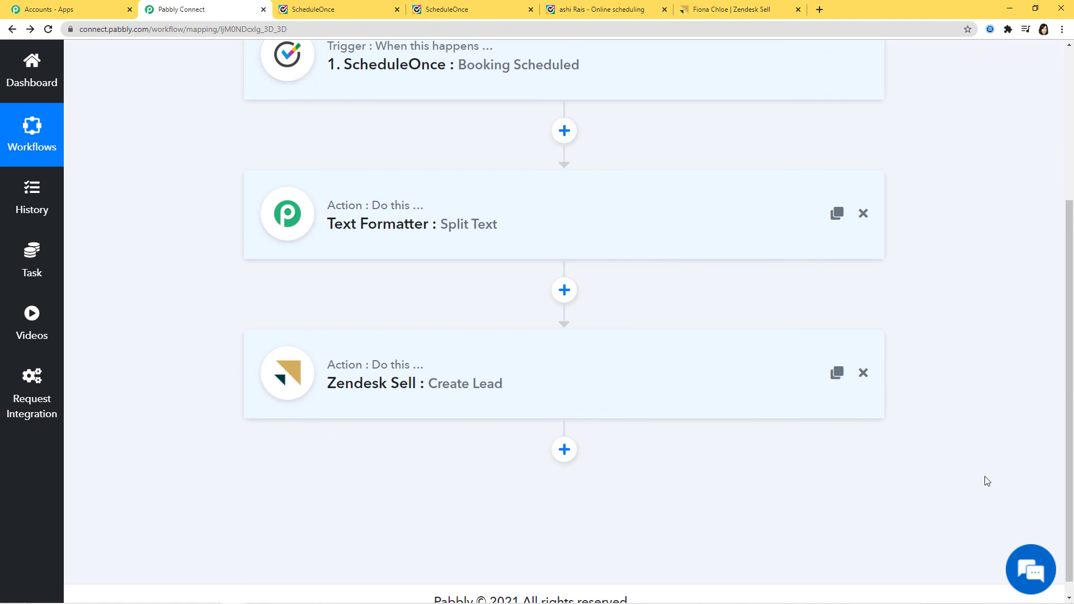
pyautogui.scroll(2, 1023, 484)
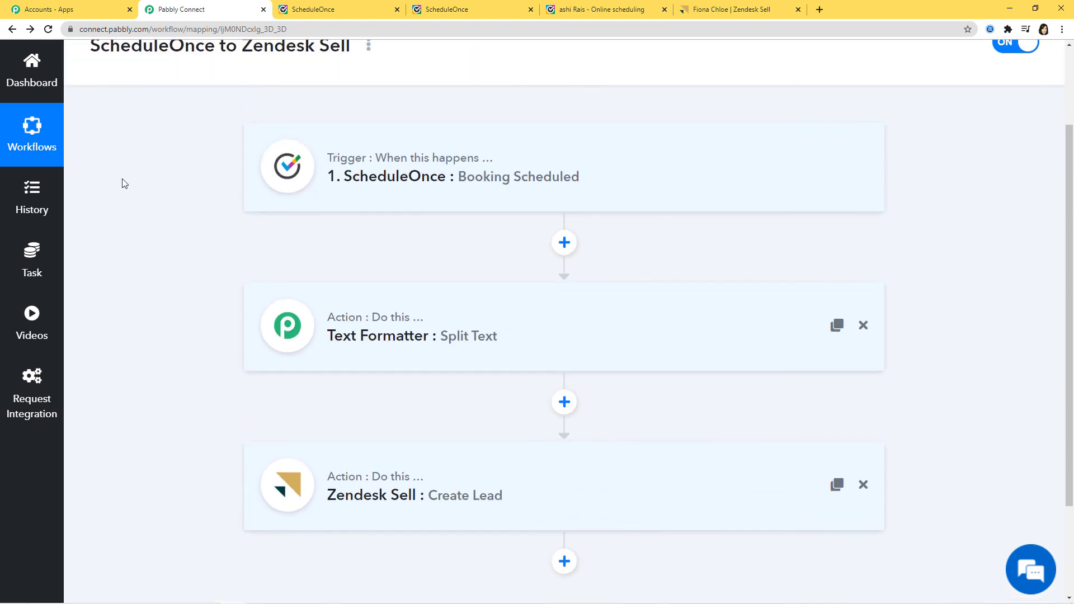